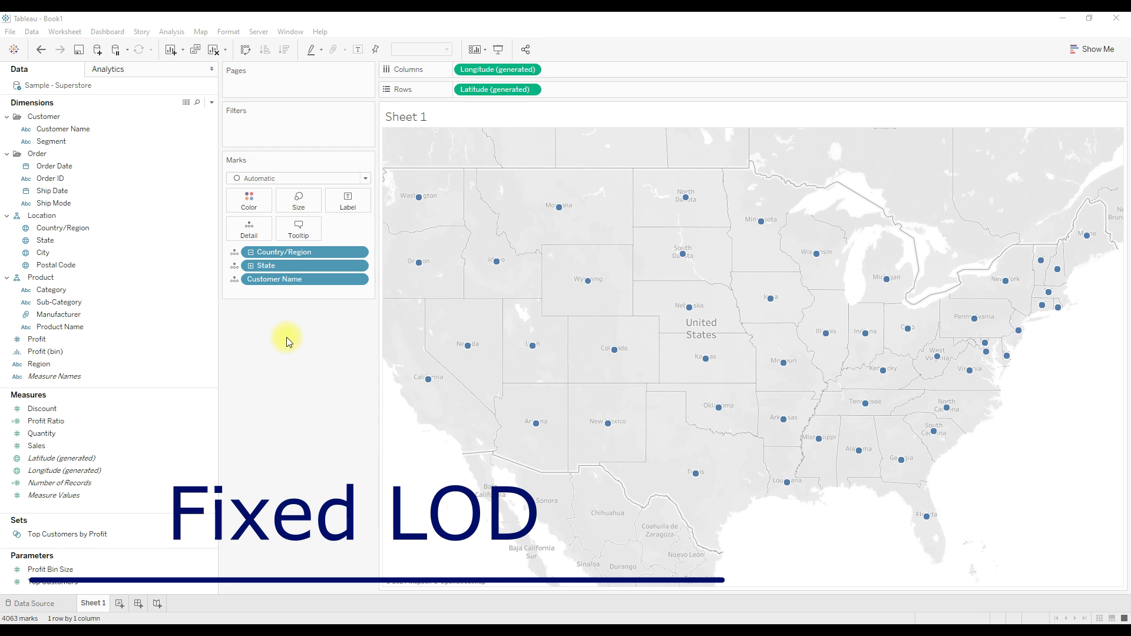
- Replace the map with a text table of Sales by Region and State
{"action": "left_click", "coordinate": [214, 52]}
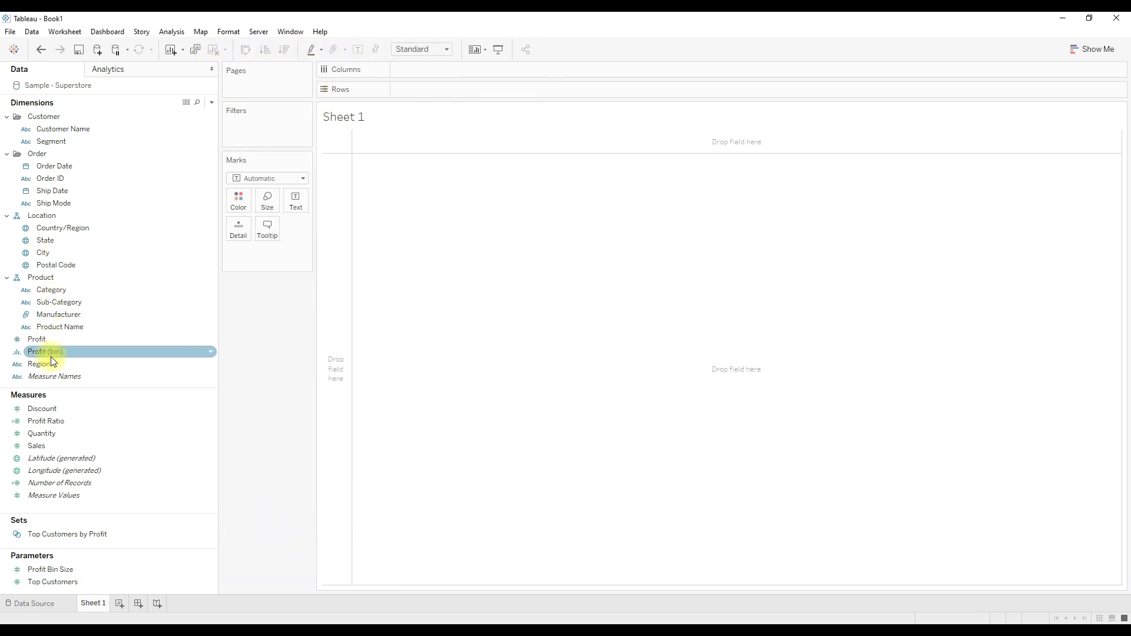
{"action": "left_click_drag", "start_coordinate": [51, 364], "coordinate": [436, 90]}
{"action": "left_click_drag", "start_coordinate": [61, 243], "coordinate": [503, 90]}
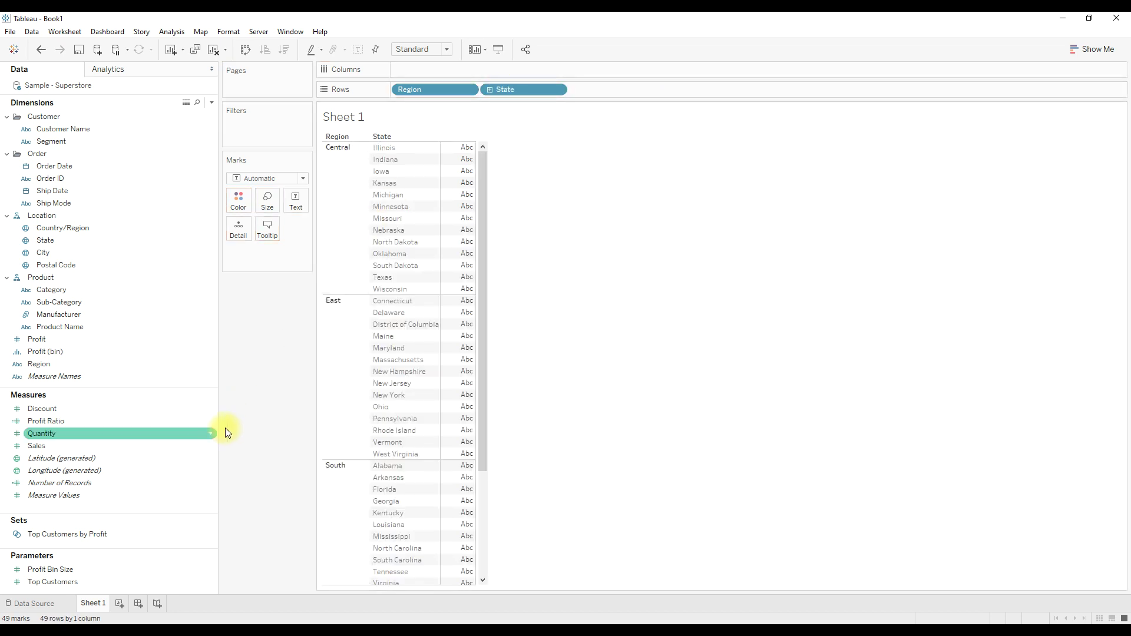
{"action": "left_click_drag", "start_coordinate": [41, 446], "coordinate": [289, 204]}
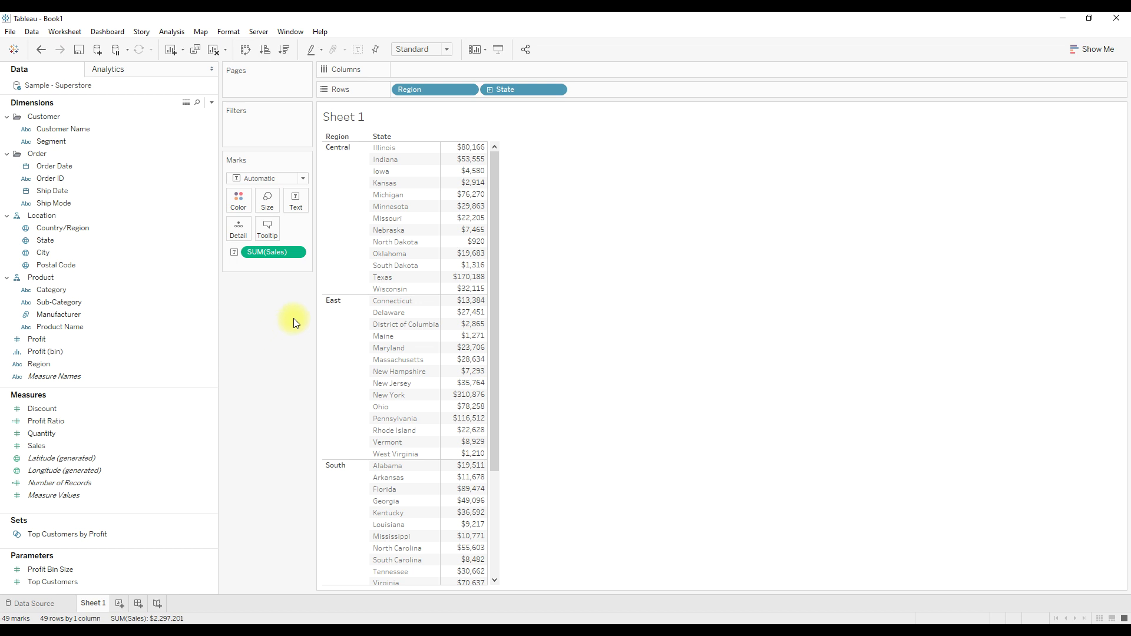
{"action": "left_click_drag", "start_coordinate": [313, 250], "coordinate": [353, 247]}
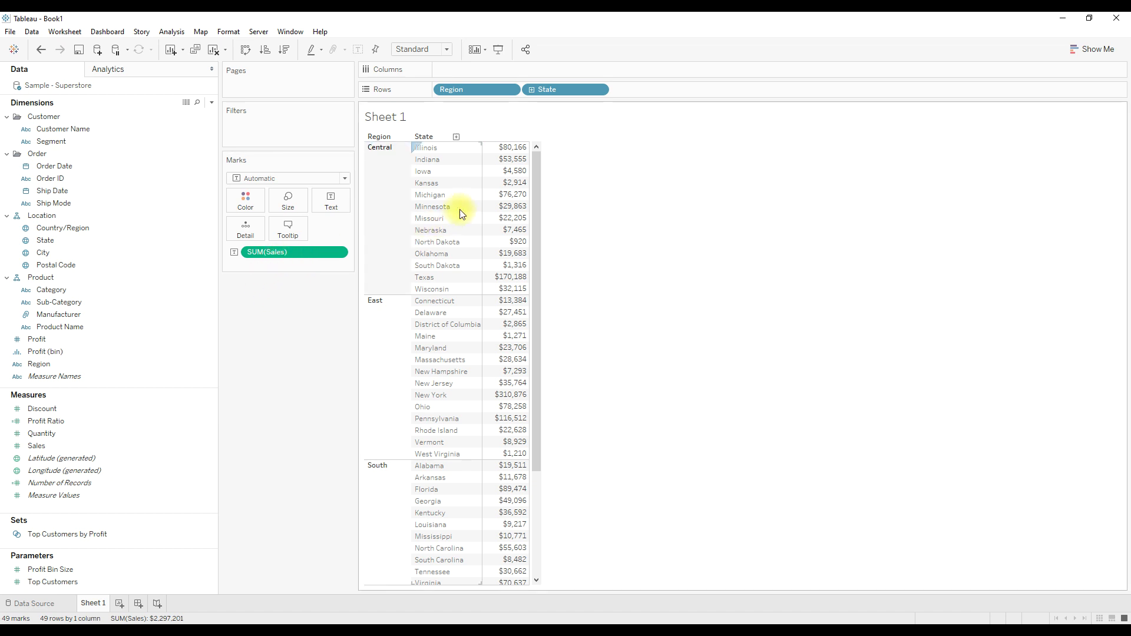
- Deselect the Measure Names field in the Data pane
{"action": "mouse_move", "coordinate": [514, 176]}
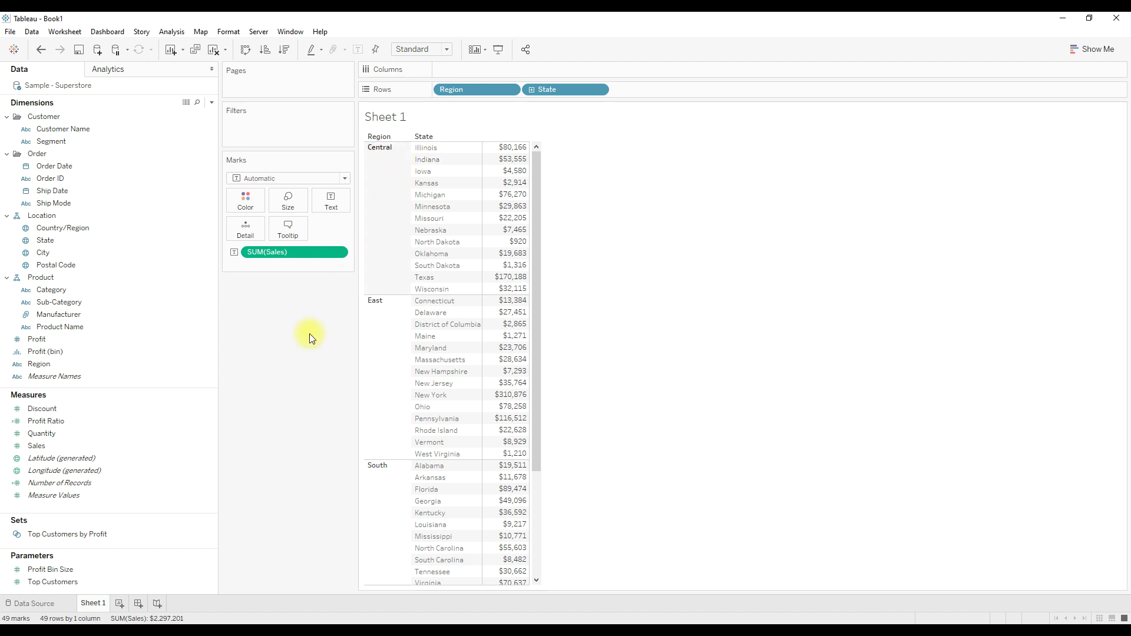
{"action": "left_click", "coordinate": [183, 377]}
{"action": "left_click", "coordinate": [169, 393]}
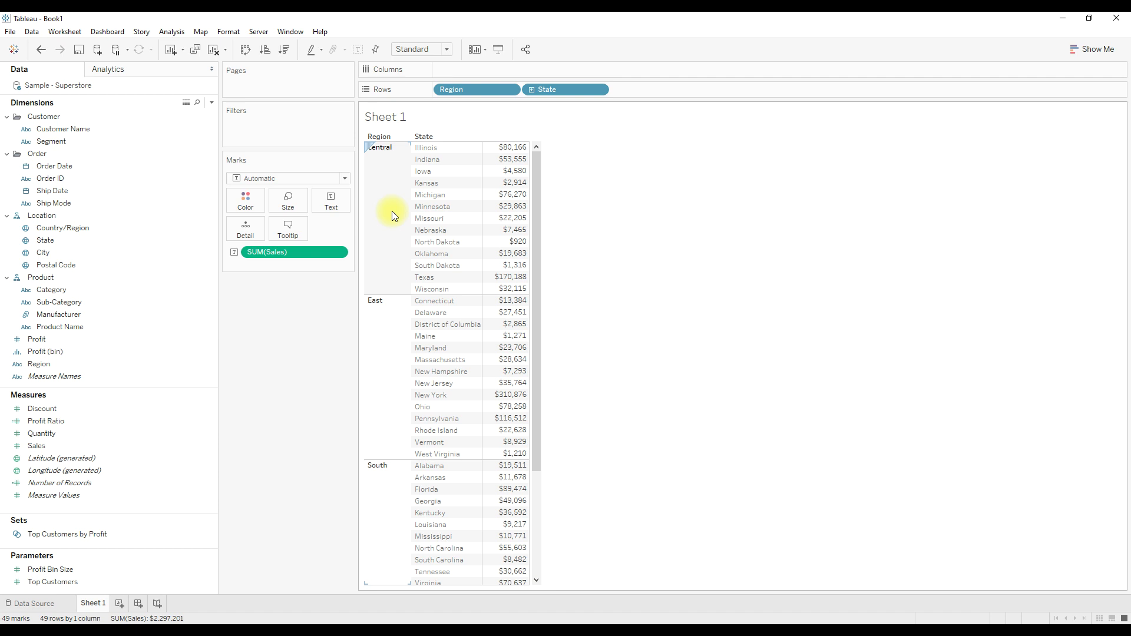
{"action": "left_click", "coordinate": [211, 103]}
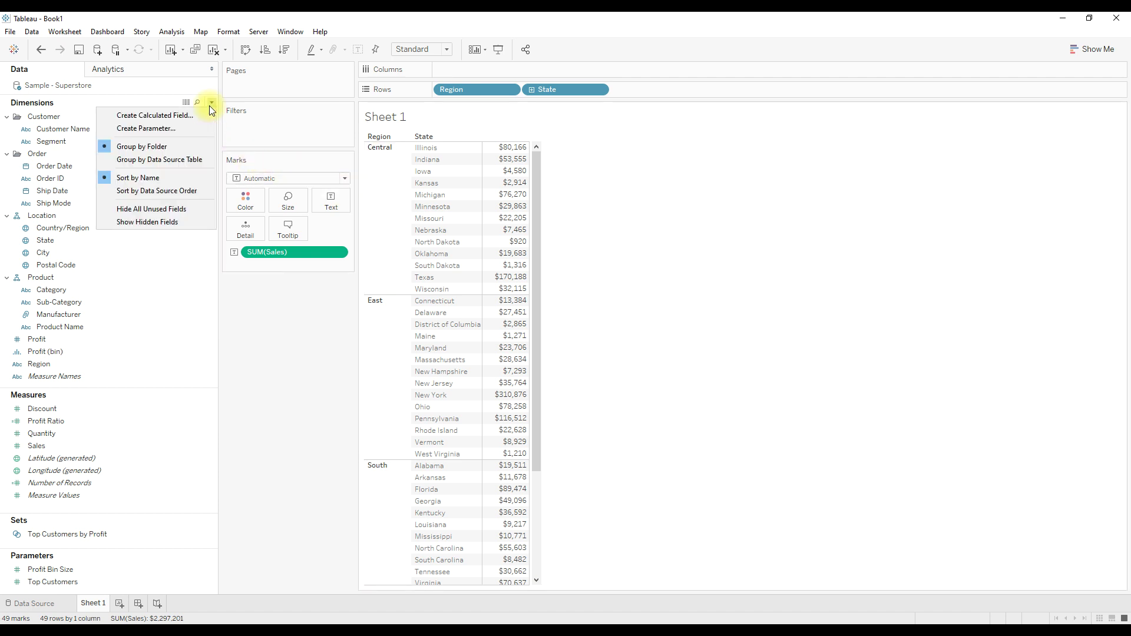
- Create calculated field 'Sales @ Region' with the template {Fixed/Exclude/Include <dimension>}
{"action": "left_click", "coordinate": [175, 115]}
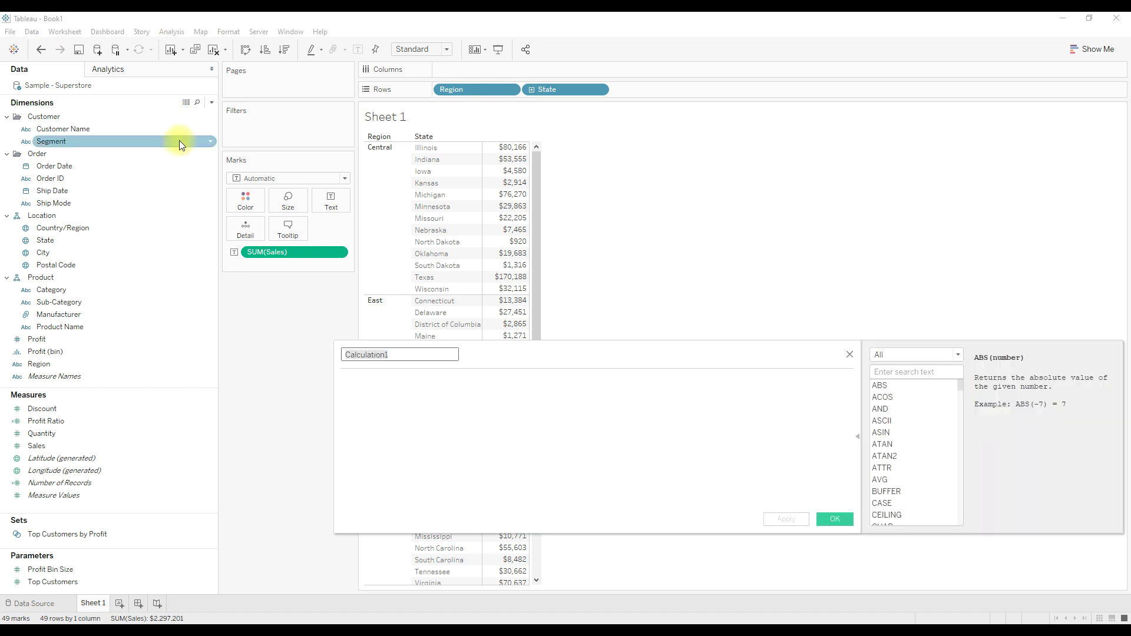
{"action": "type", "text": "Sales @ REg"}
{"action": "key", "text": "BackSpace"}
{"action": "key", "text": "BackSpace"}
{"action": "type", "text": "egion"}
{"action": "key", "text": "Tab"}
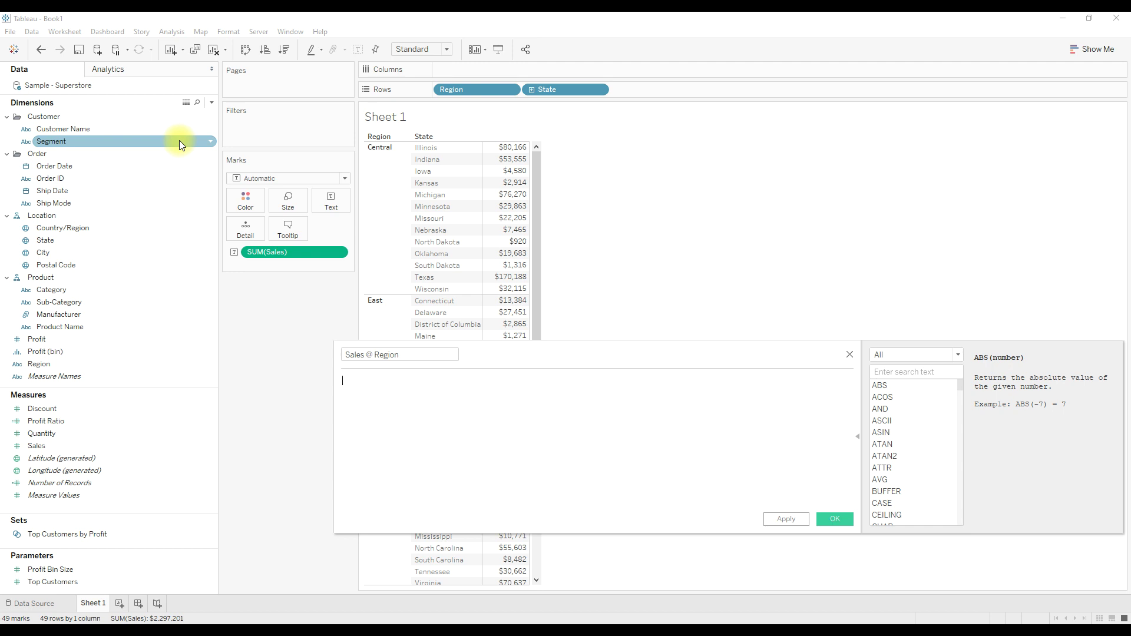
{"action": "type", "text": "{   F"}
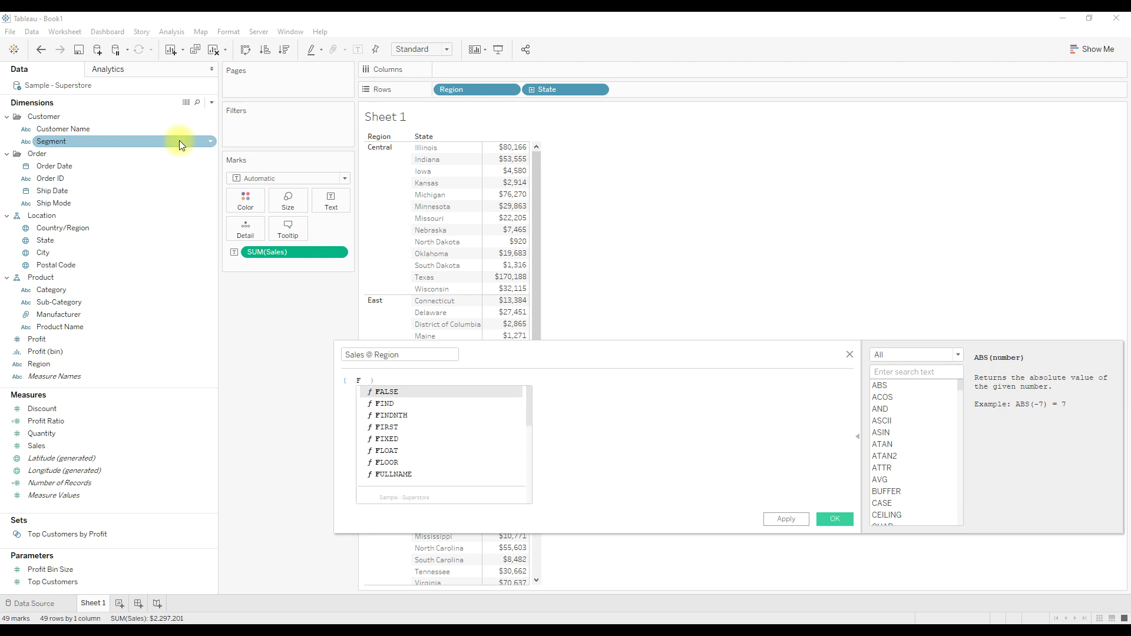
{"action": "type", "text": "ixed"}
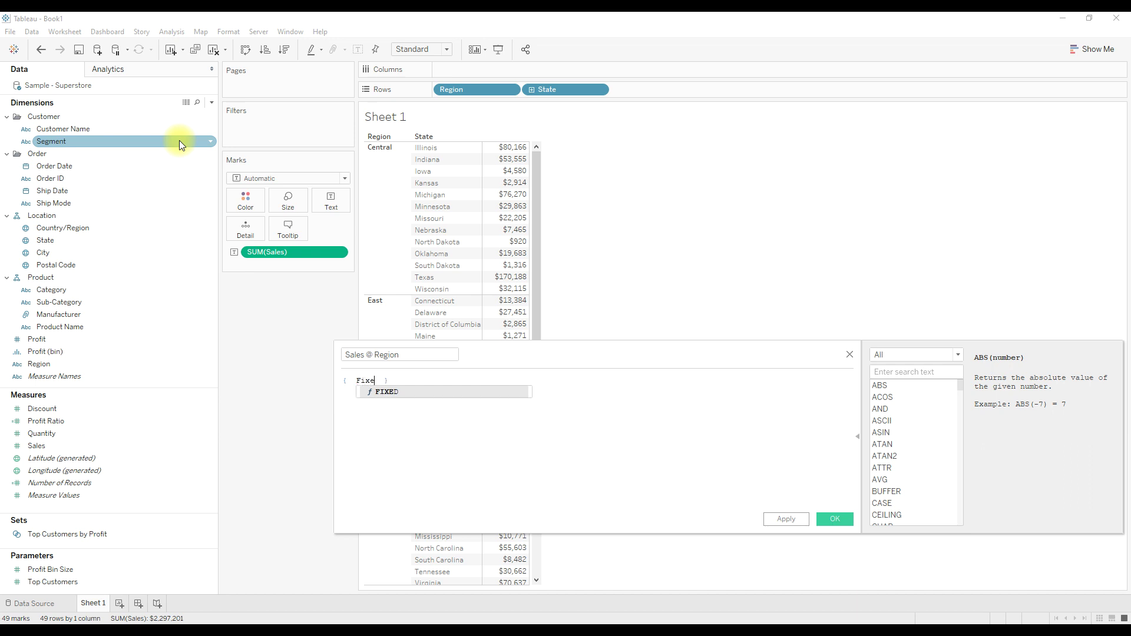
{"action": "type", "text": "/"}
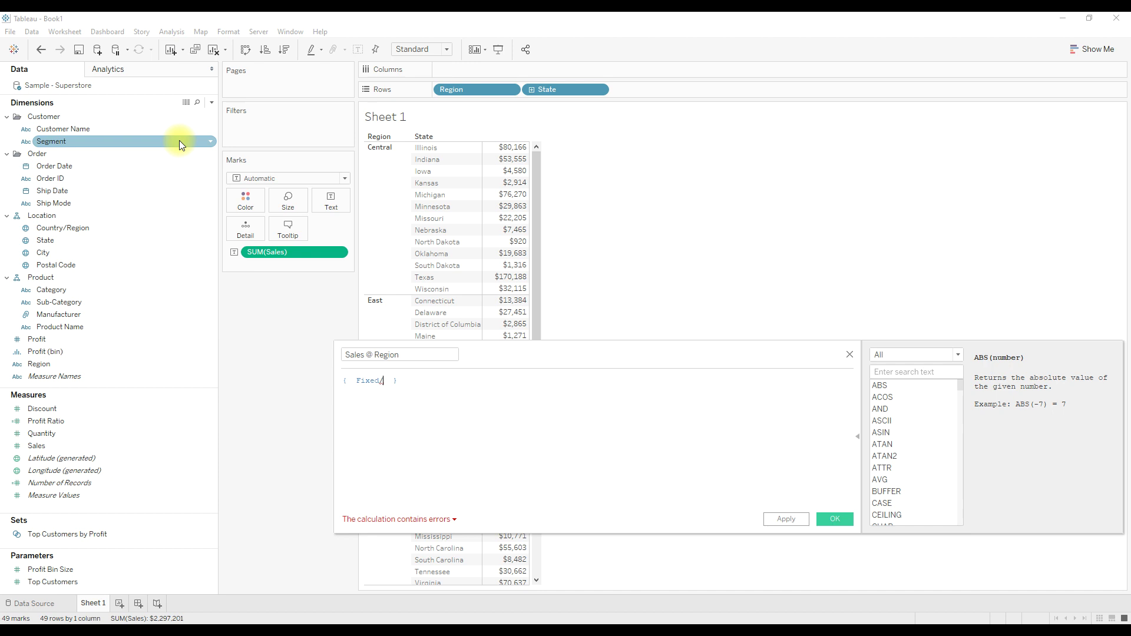
{"action": "type", "text": "Exclude"}
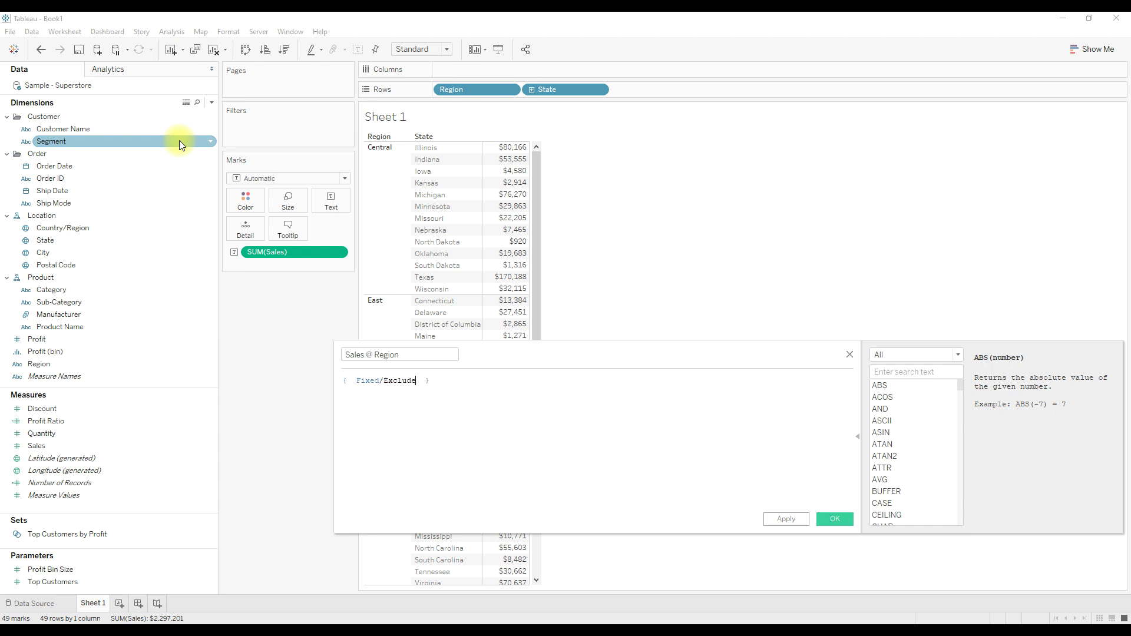
{"action": "type", "text": "/Incl"}
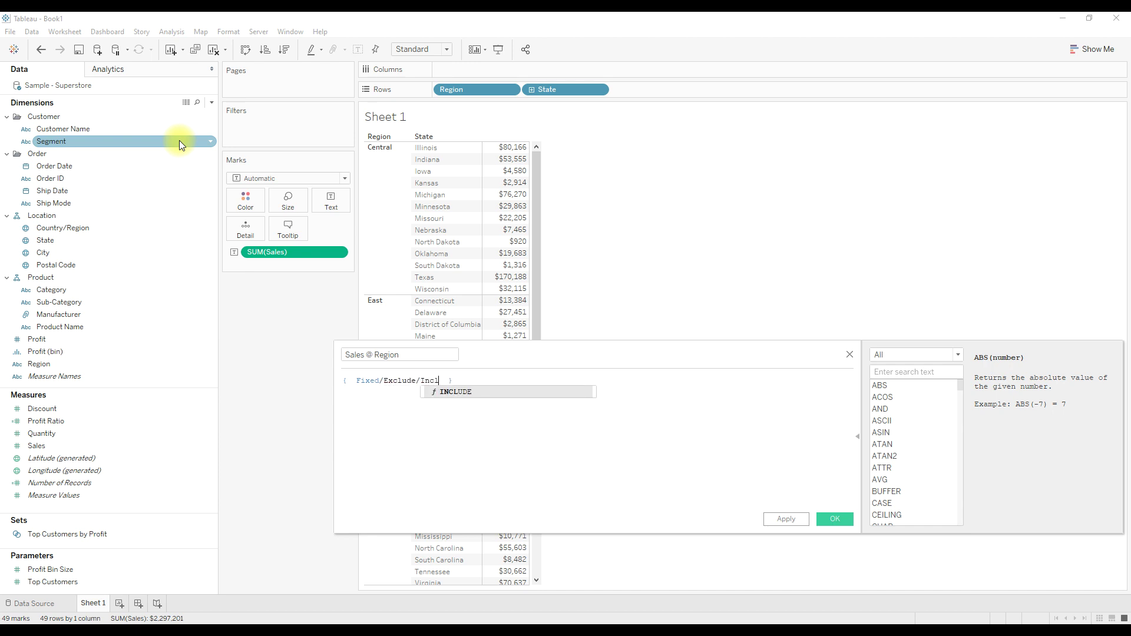
{"action": "type", "text": "ude"}
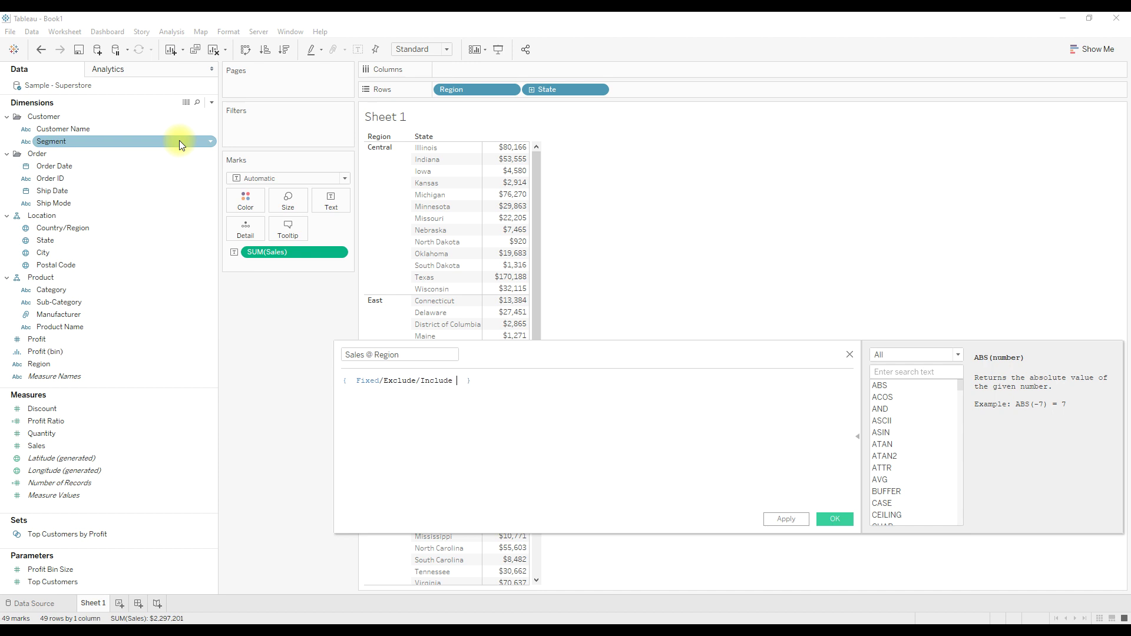
{"action": "type", "text": "dimension"}
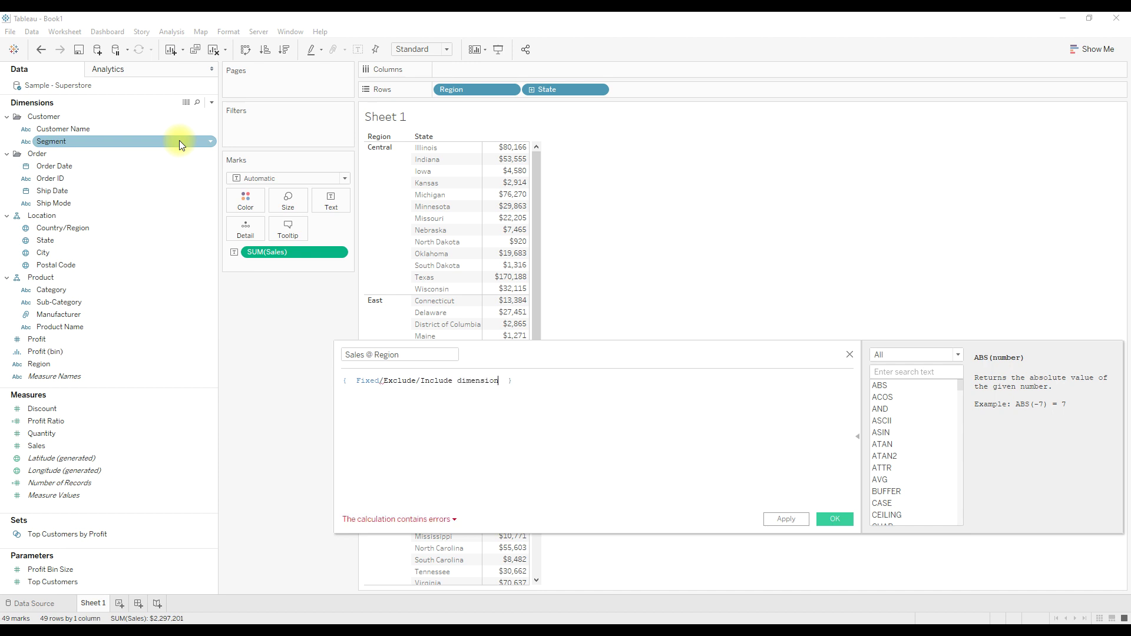
{"action": "type", "text": ">"}
{"action": "type", "text": "<"}
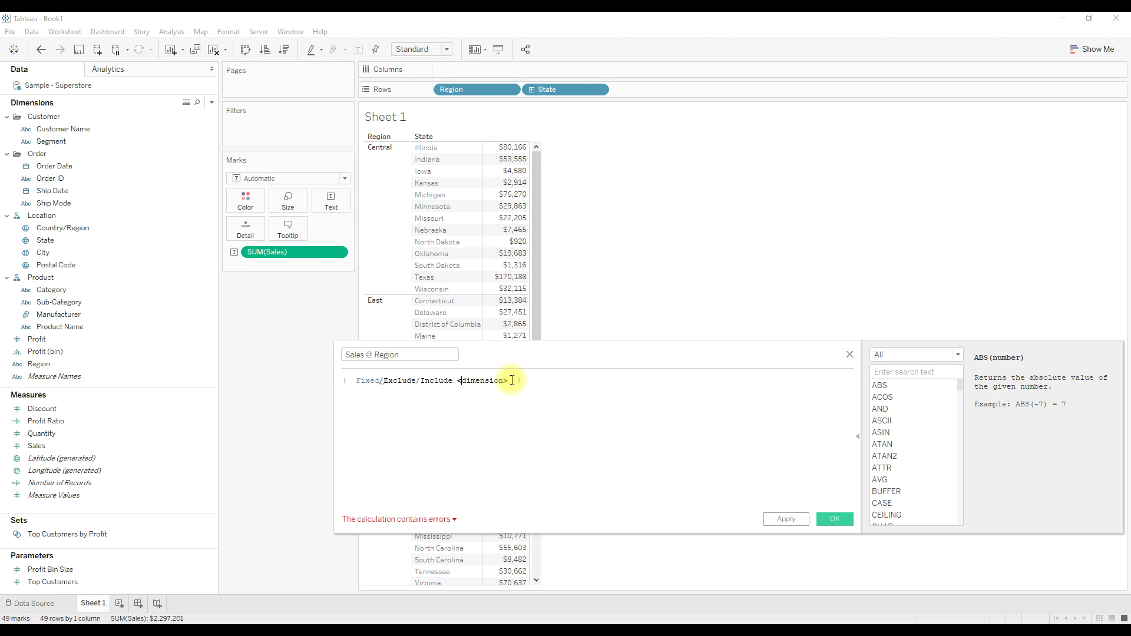
{"action": "left_click_drag", "start_coordinate": [512, 380], "coordinate": [457, 380]}
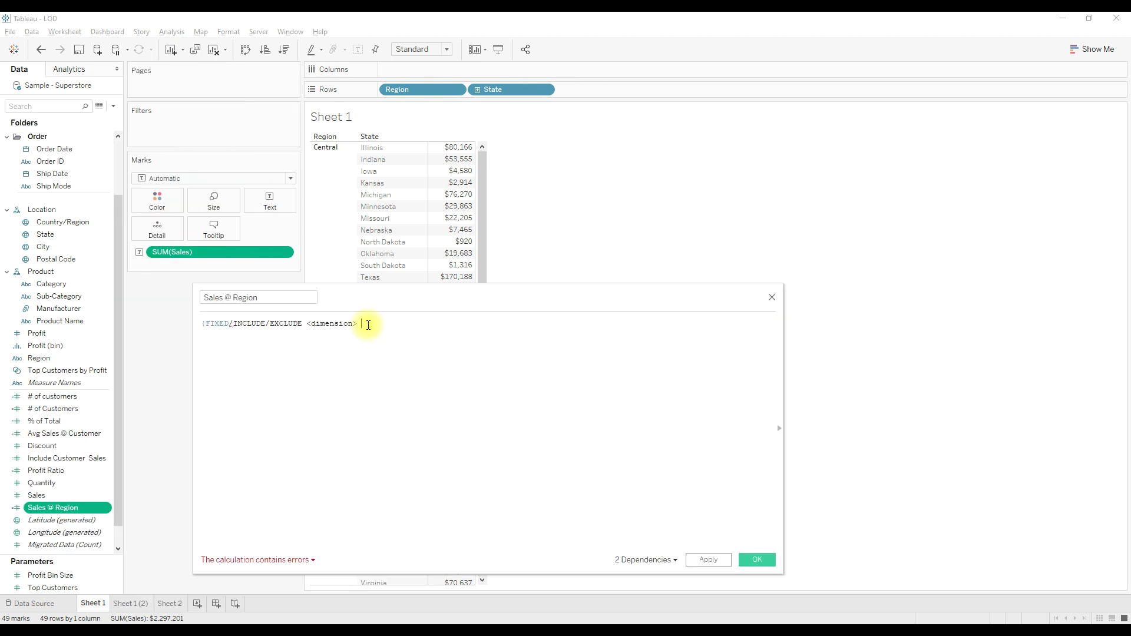
- Complete the template with ': agg(measure)' and set FIXED on the [Region] dimension
{"action": "type", "text": ":agg(meas"}
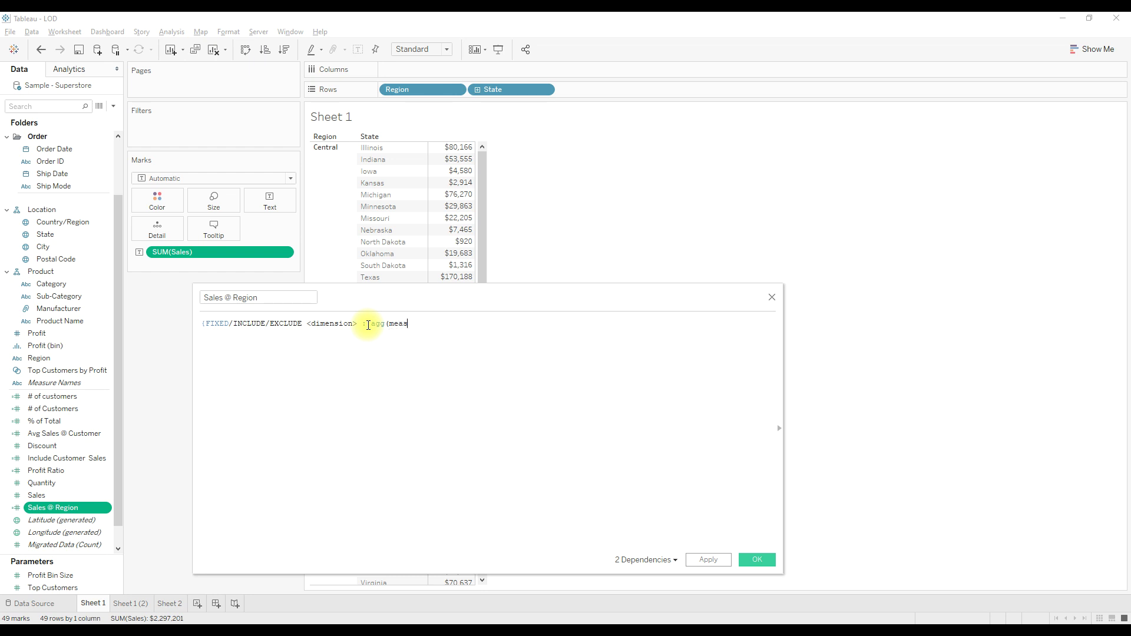
{"action": "type", "text": "ure) }"}
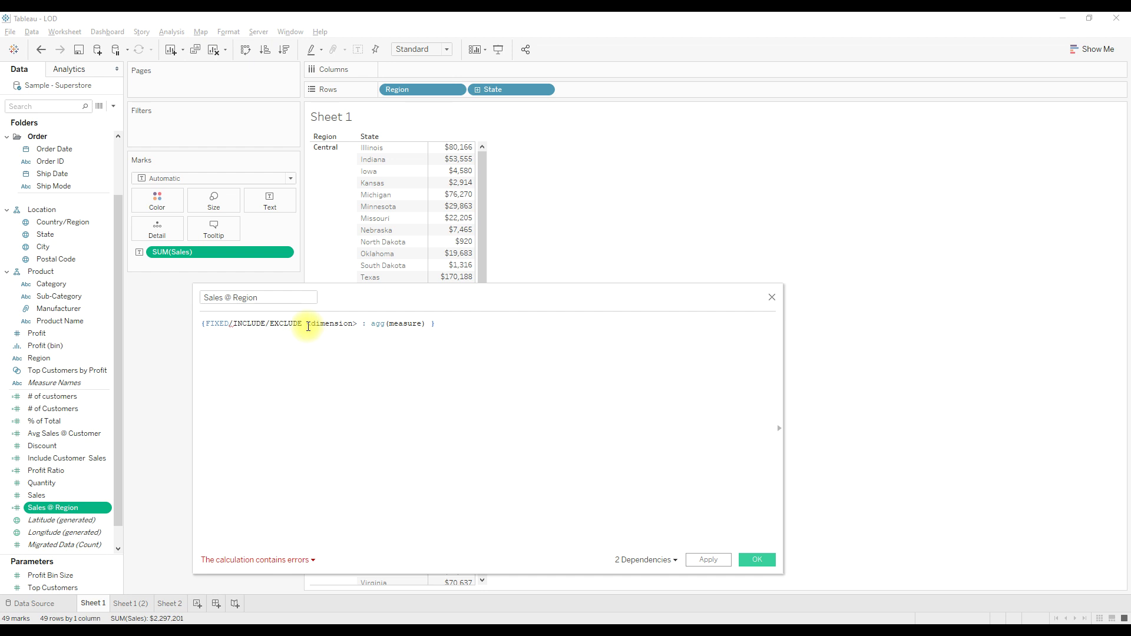
{"action": "left_click_drag", "start_coordinate": [307, 325], "coordinate": [357, 324]}
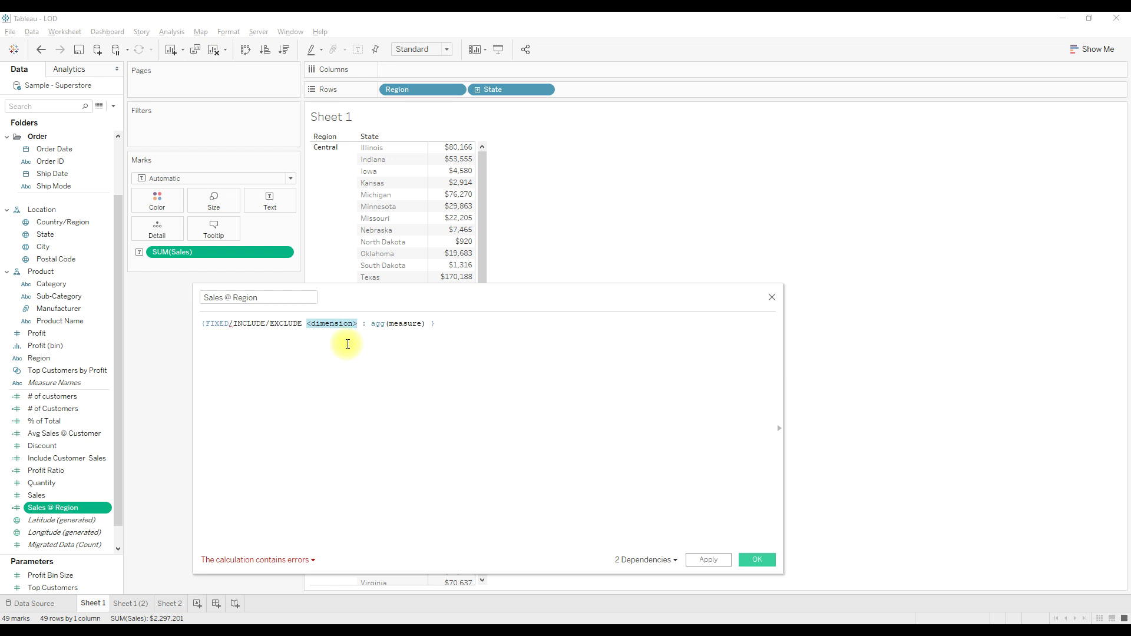
{"action": "left_click_drag", "start_coordinate": [357, 292], "coordinate": [391, 291]}
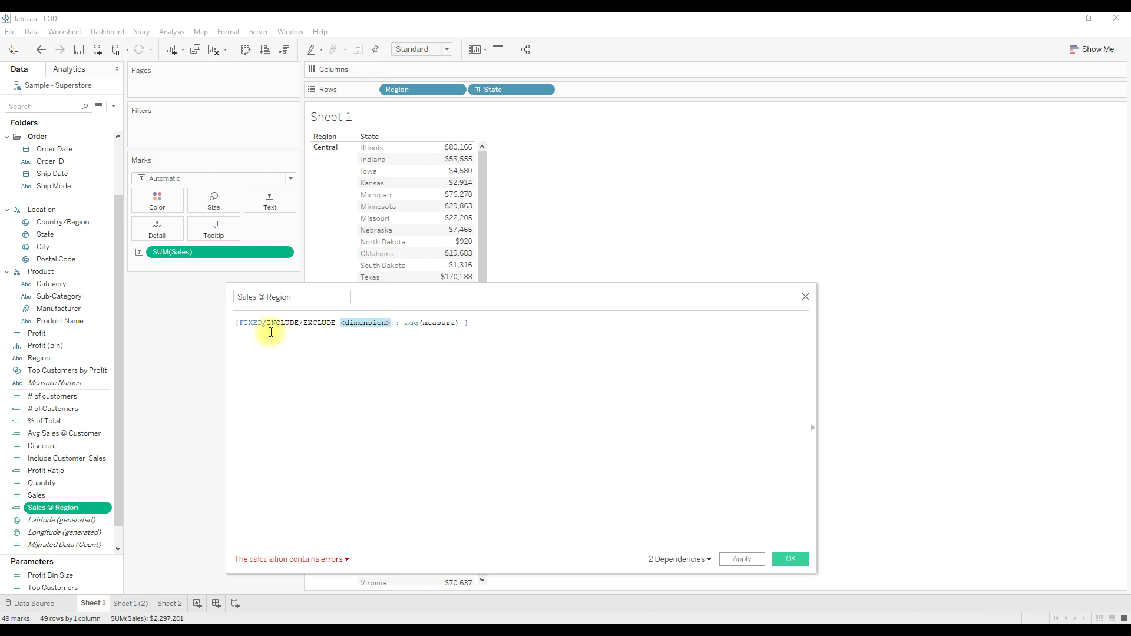
{"action": "left_click_drag", "start_coordinate": [262, 323], "coordinate": [391, 323]}
{"action": "type", "text": "[Reg"}
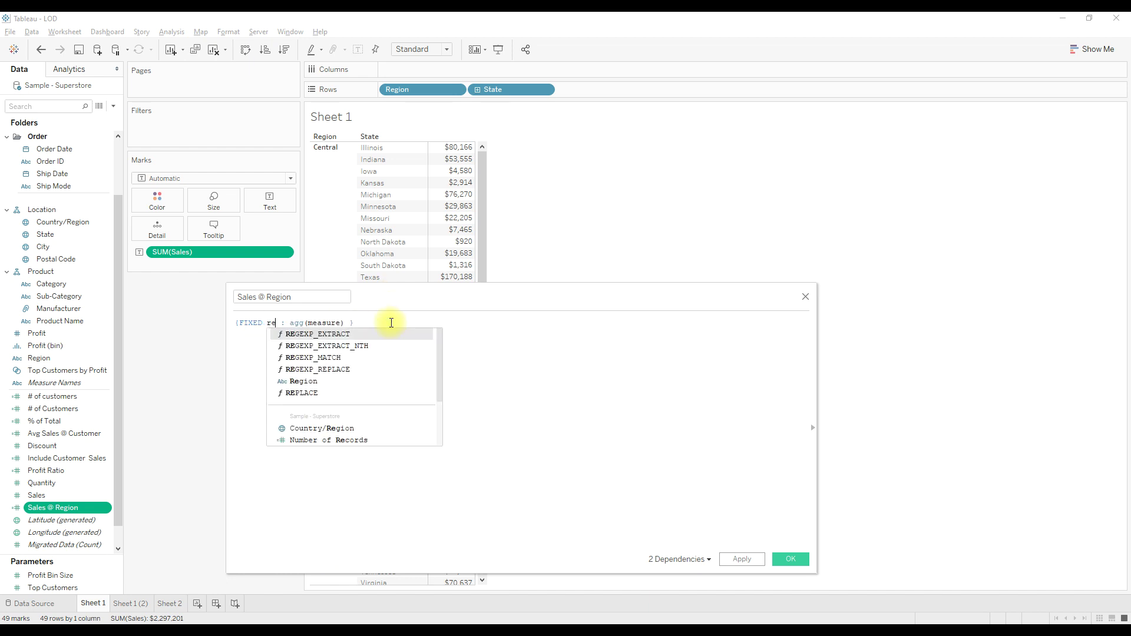
{"action": "key", "text": "Return"}
- Replace the aggregation placeholder with SUM of the Sales field
{"action": "double_click", "coordinate": [322, 323]}
{"action": "type", "text": "su"}
{"action": "double_click", "coordinate": [329, 345]}
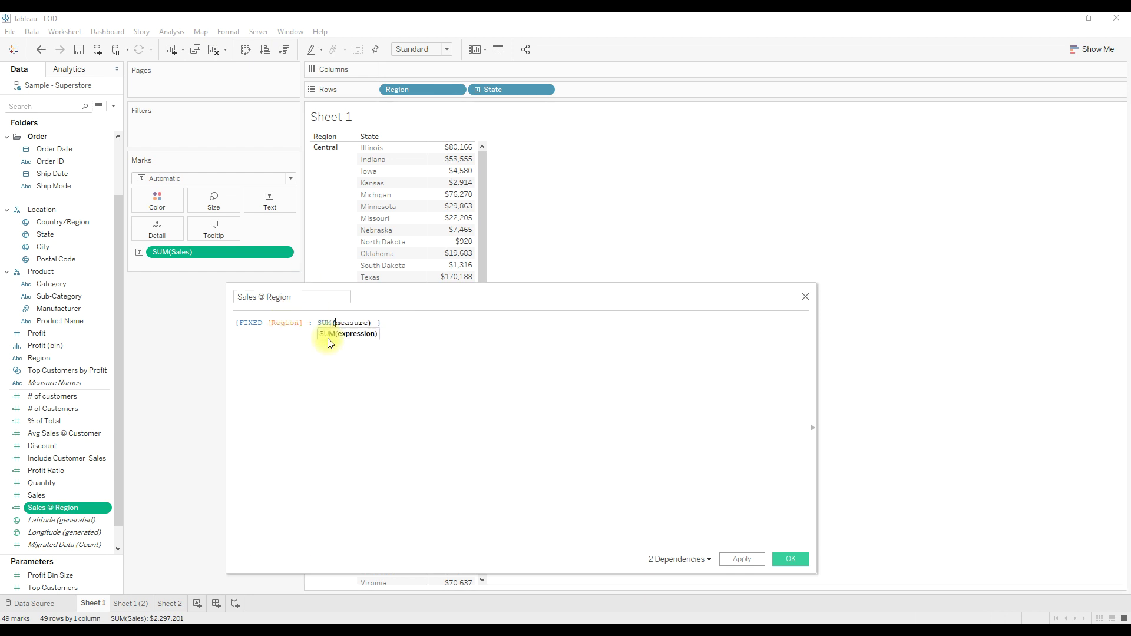
{"action": "double_click", "coordinate": [348, 323]}
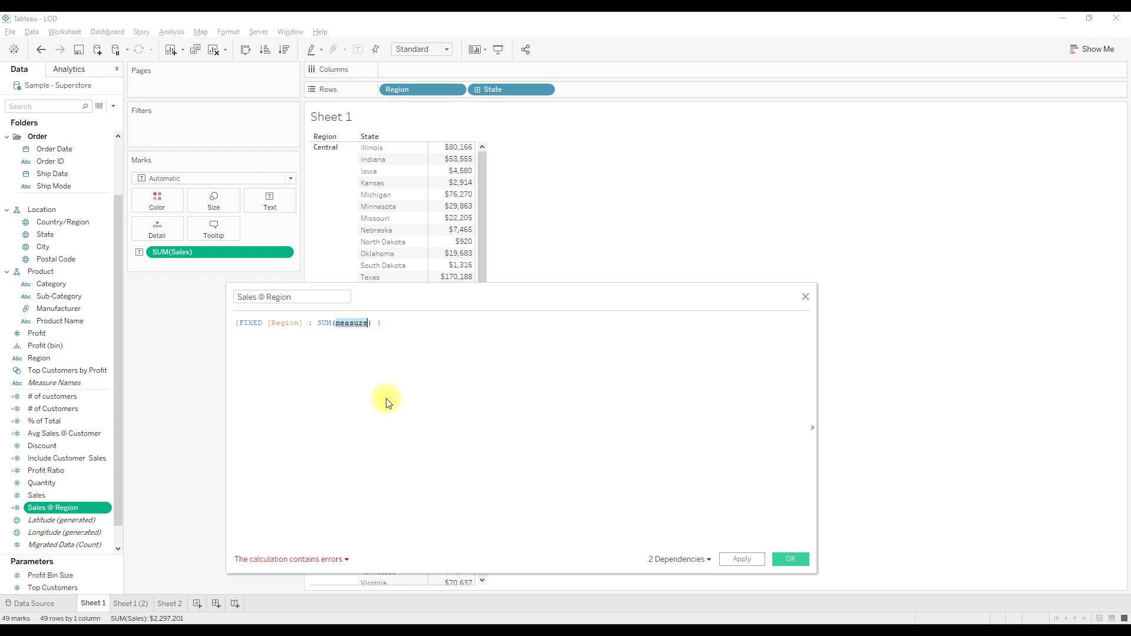
{"action": "type", "text": "sale"}
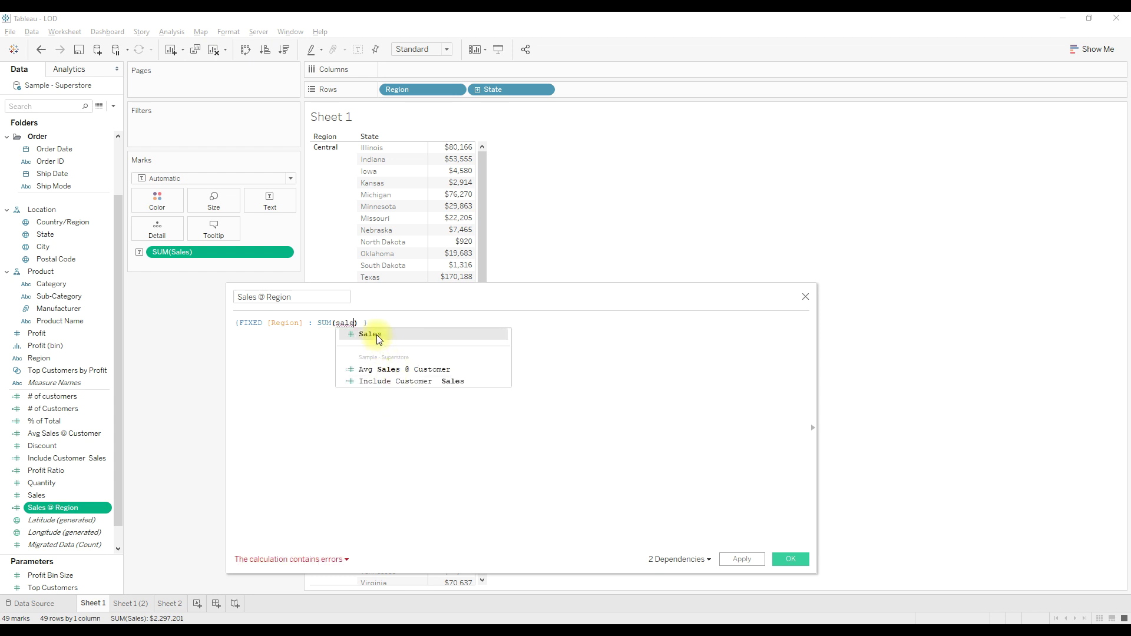
{"action": "double_click", "coordinate": [377, 334]}
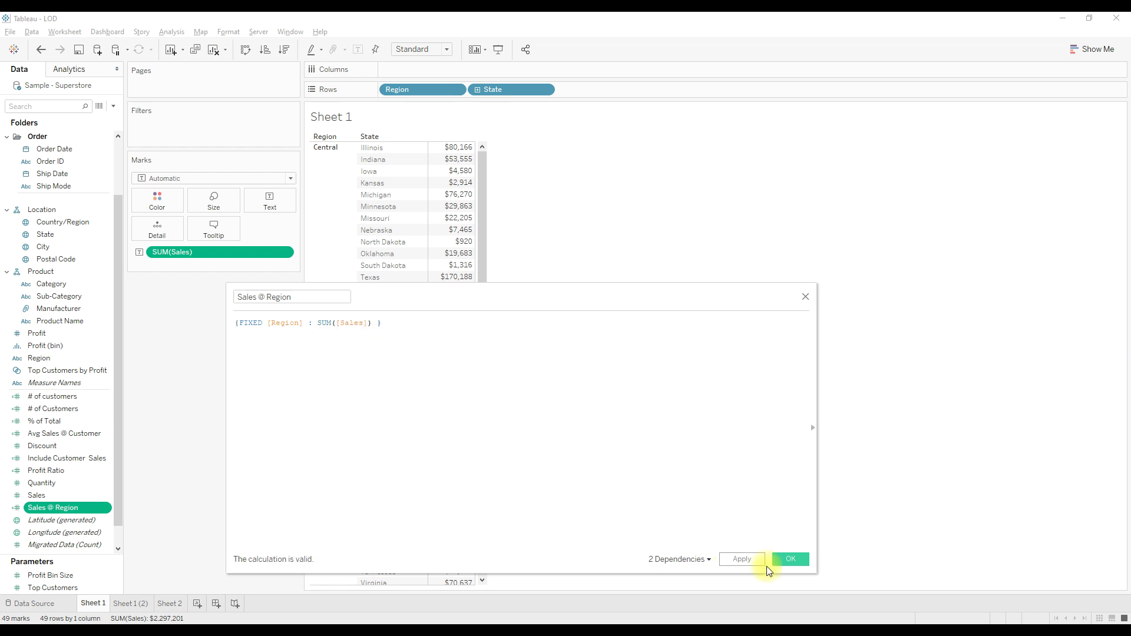
- Save Sales @ Region and show it beside Sales as side-by-side columns
{"action": "left_click", "coordinate": [797, 561]}
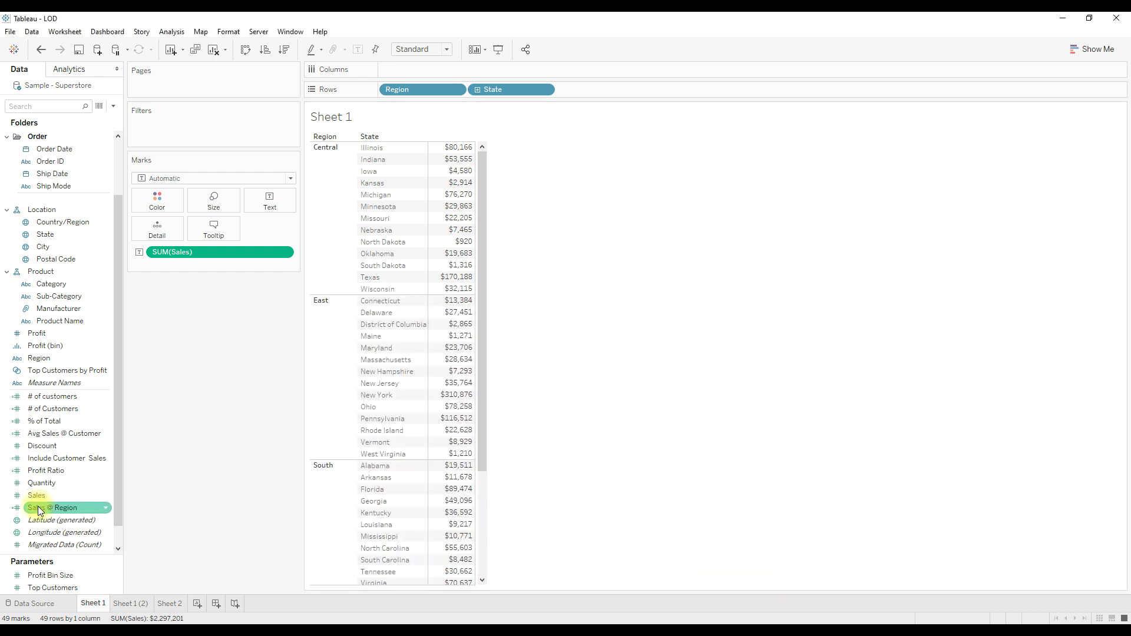
{"action": "left_click_drag", "start_coordinate": [41, 507], "coordinate": [253, 210]}
{"action": "left_click", "coordinate": [1097, 52]}
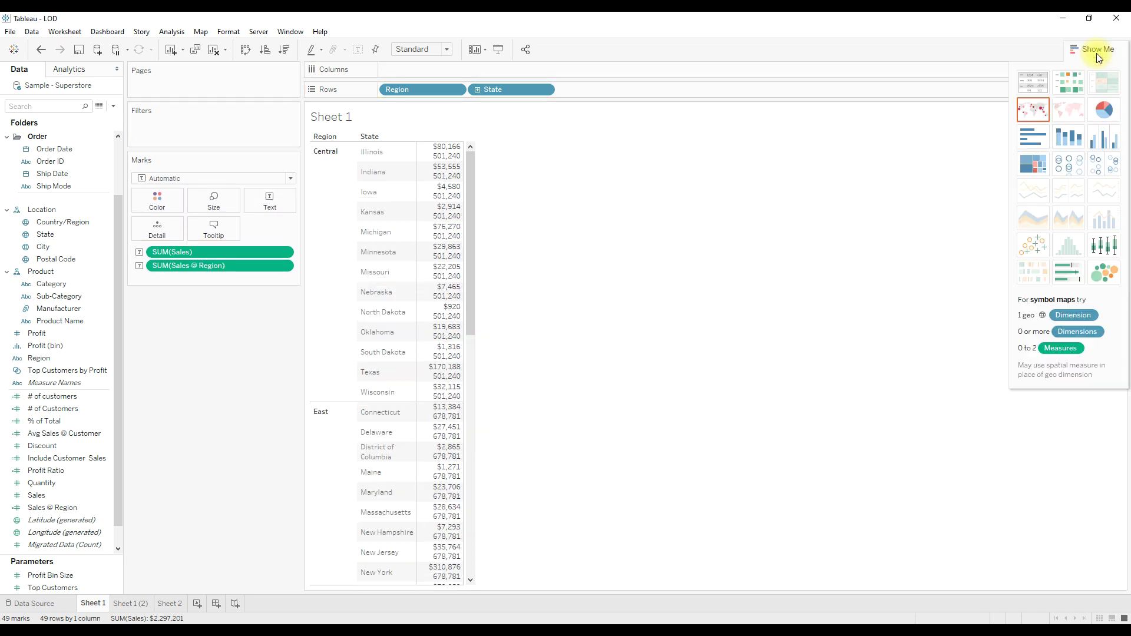
{"action": "left_click", "coordinate": [1032, 83]}
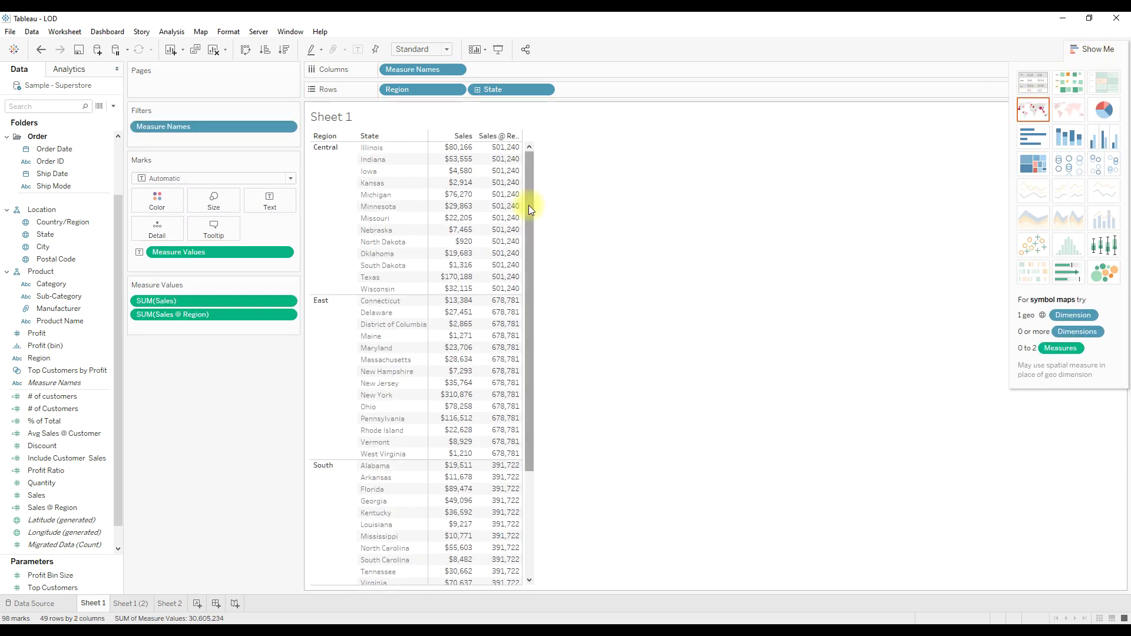
- Widen the value columns, total the Central states' Sales, and widen the Data pane
{"action": "left_click_drag", "start_coordinate": [535, 193], "coordinate": [604, 193]}
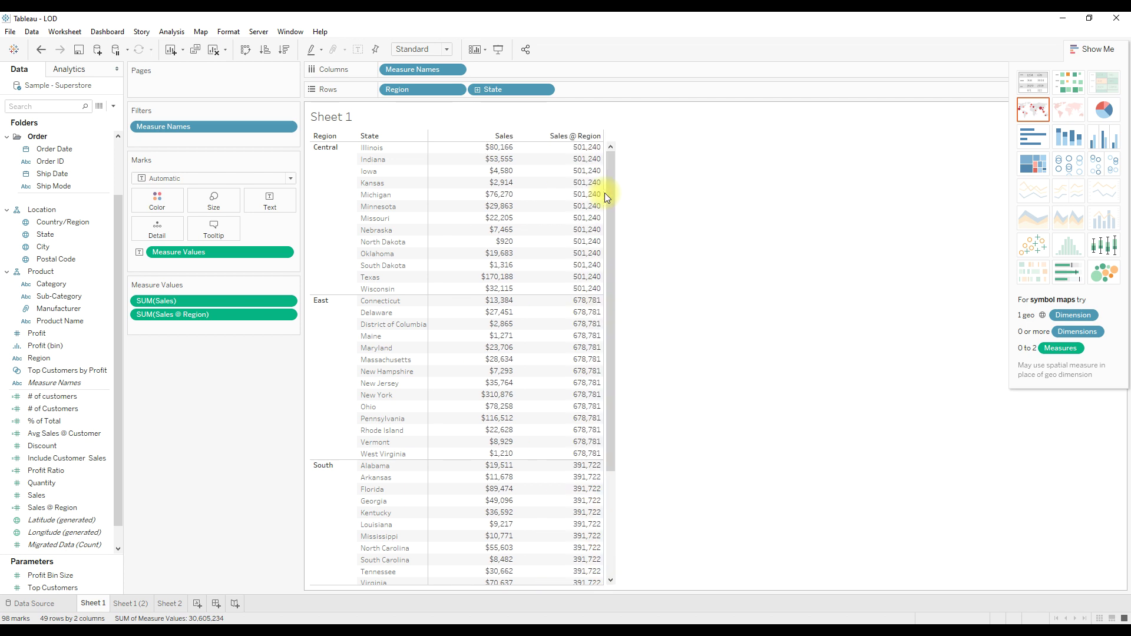
{"action": "mouse_move", "coordinate": [589, 158]}
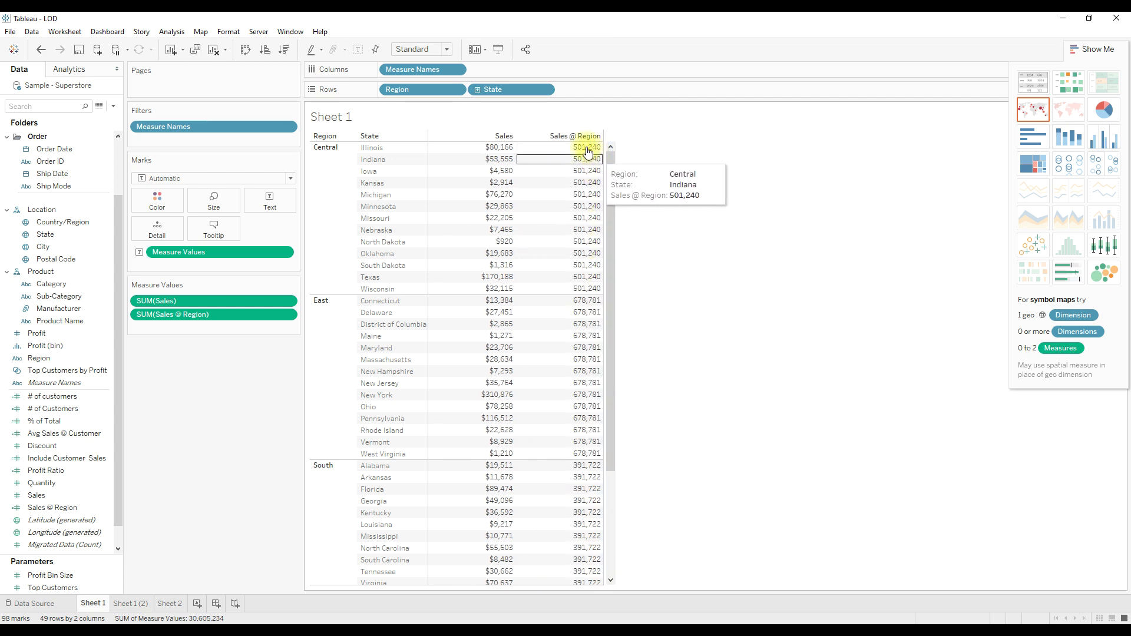
{"action": "mouse_move", "coordinate": [587, 257]}
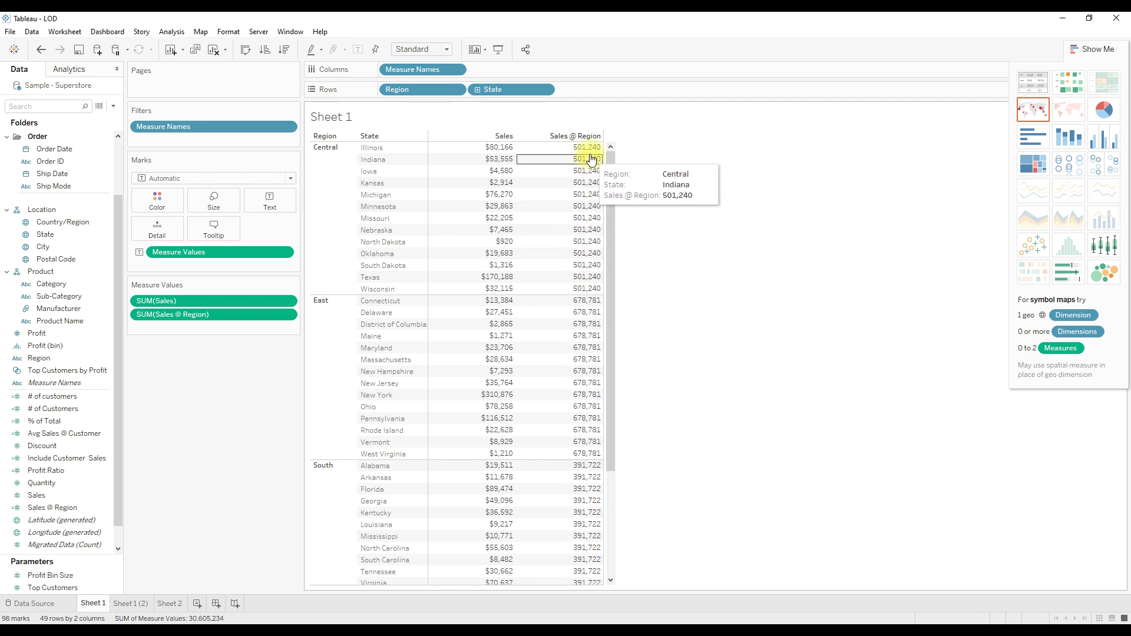
{"action": "mouse_move", "coordinate": [593, 287]}
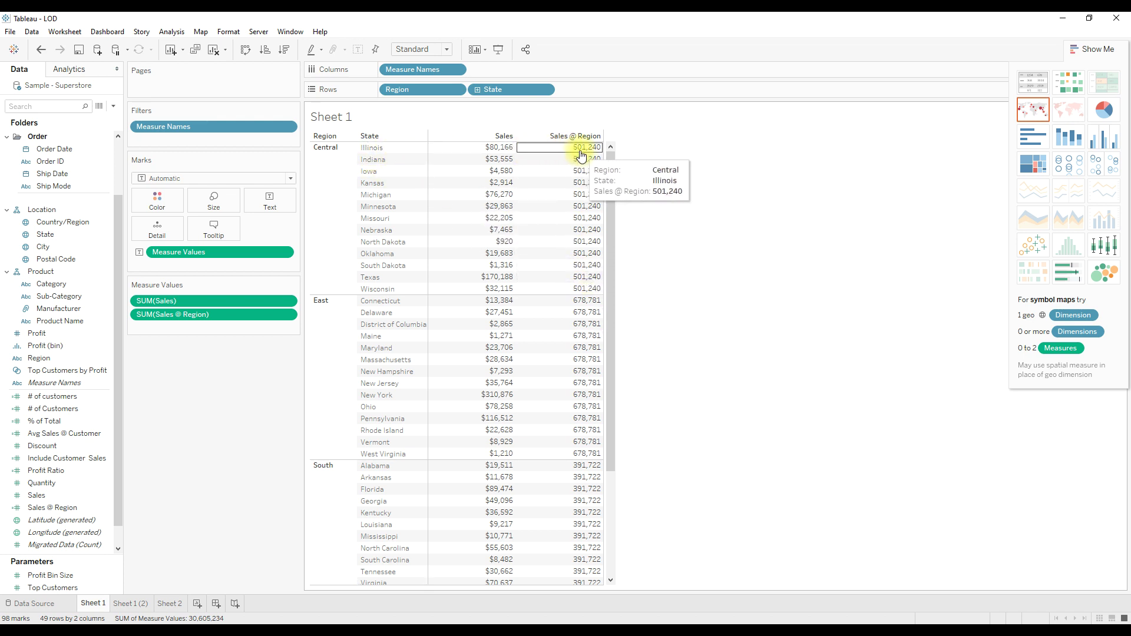
{"action": "mouse_move", "coordinate": [582, 222]}
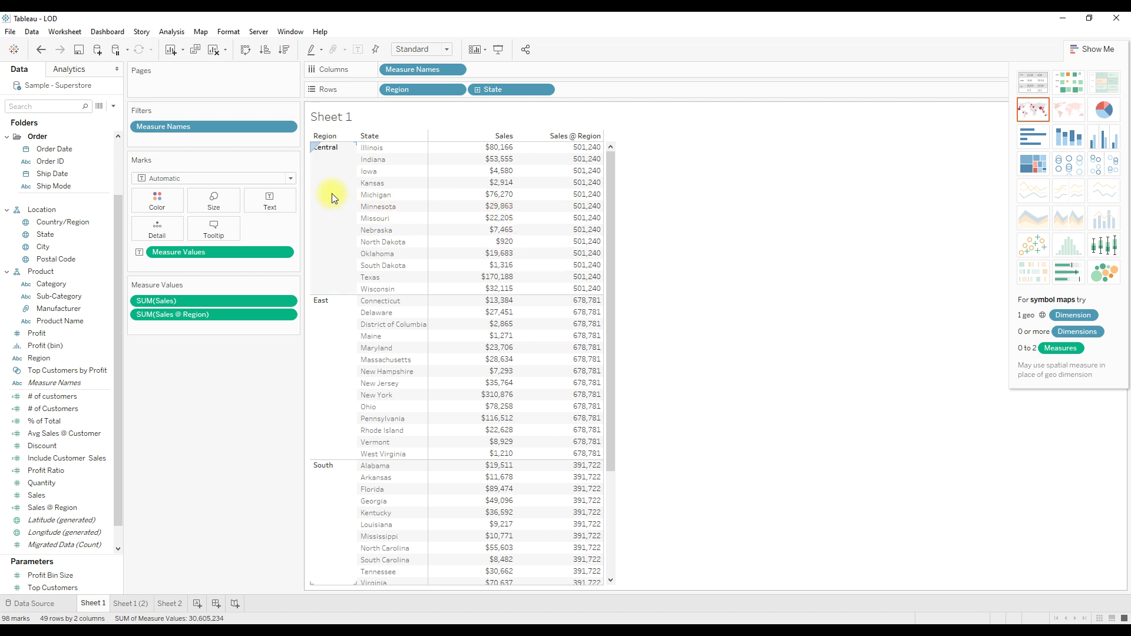
{"action": "left_click", "coordinate": [471, 277]}
{"action": "left_click", "coordinate": [701, 275]}
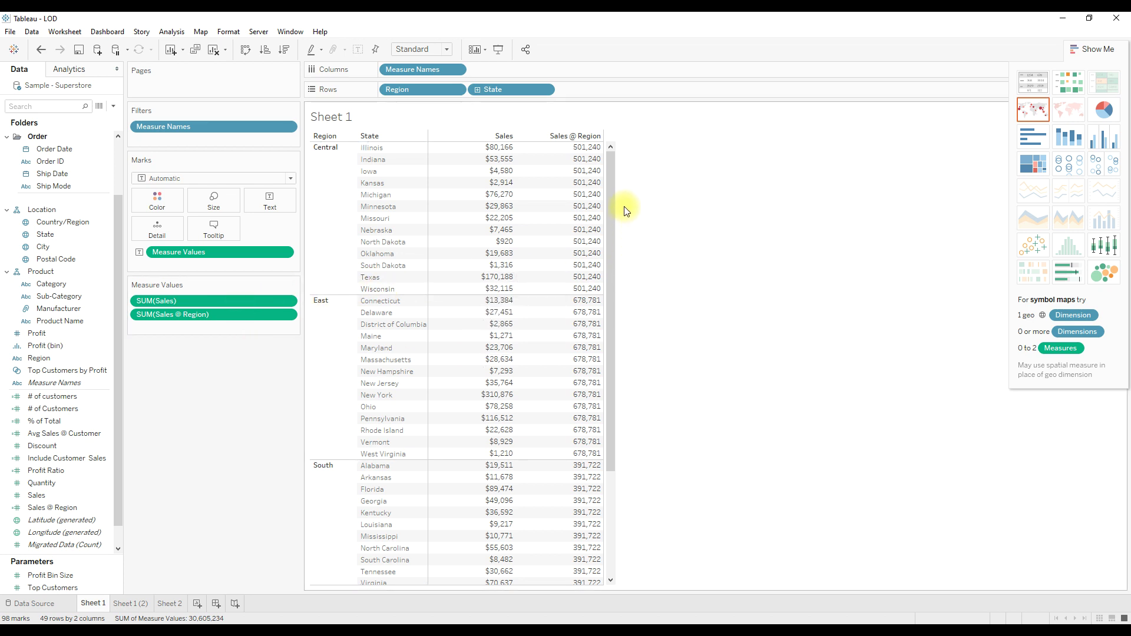
{"action": "mouse_move", "coordinate": [500, 155]}
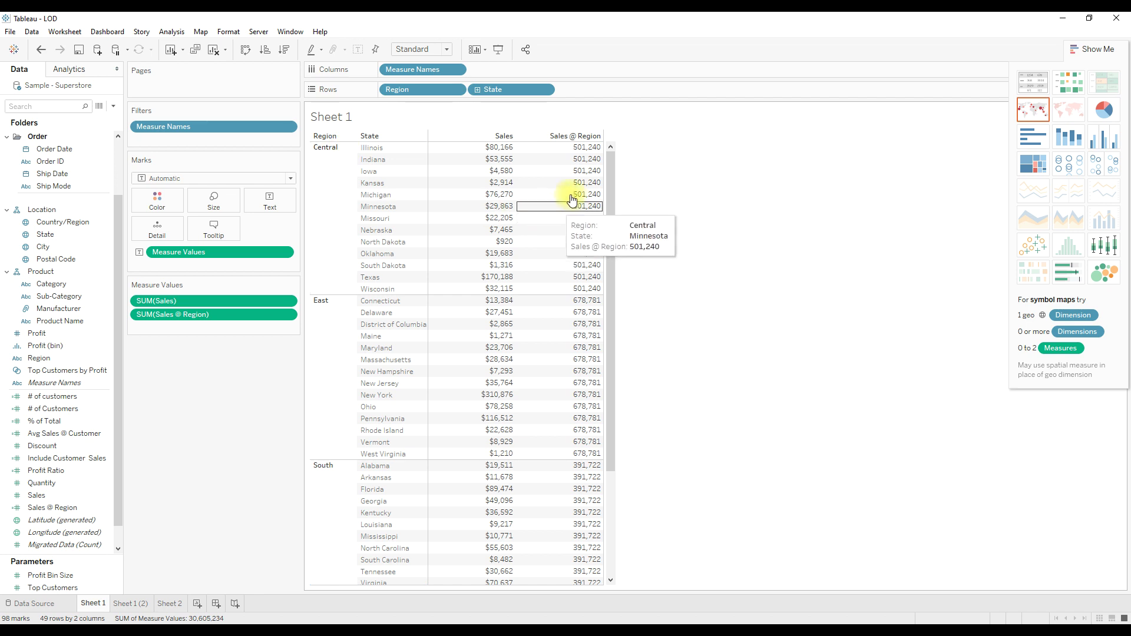
{"action": "left_click", "coordinate": [504, 148]}
{"action": "left_click_drag", "start_coordinate": [503, 147], "coordinate": [499, 289]}
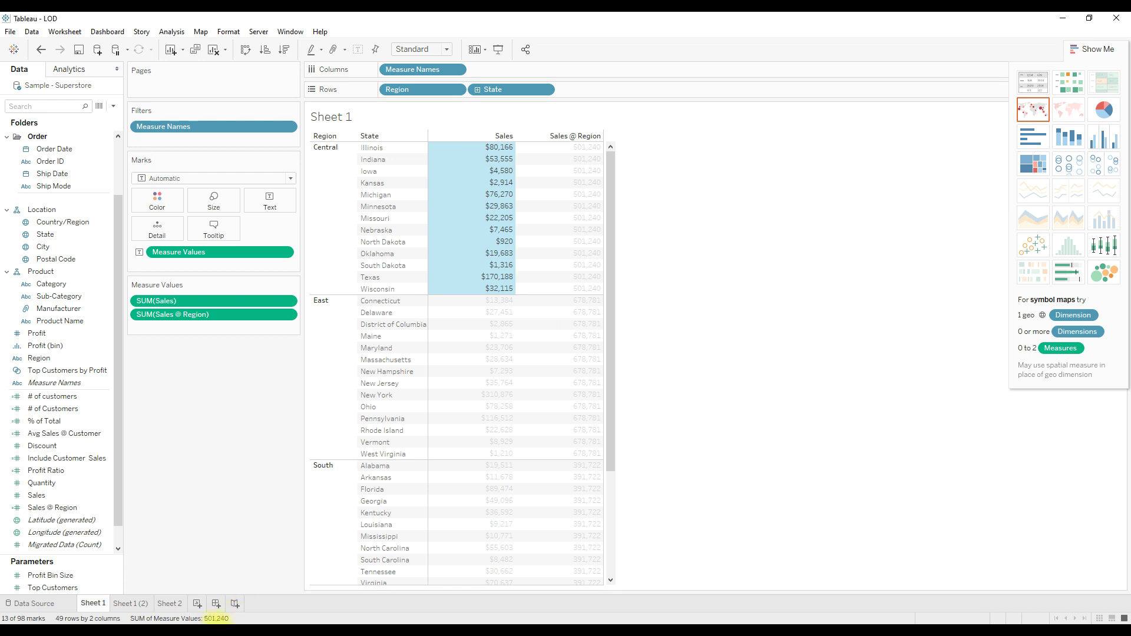
{"action": "left_click", "coordinate": [650, 210]}
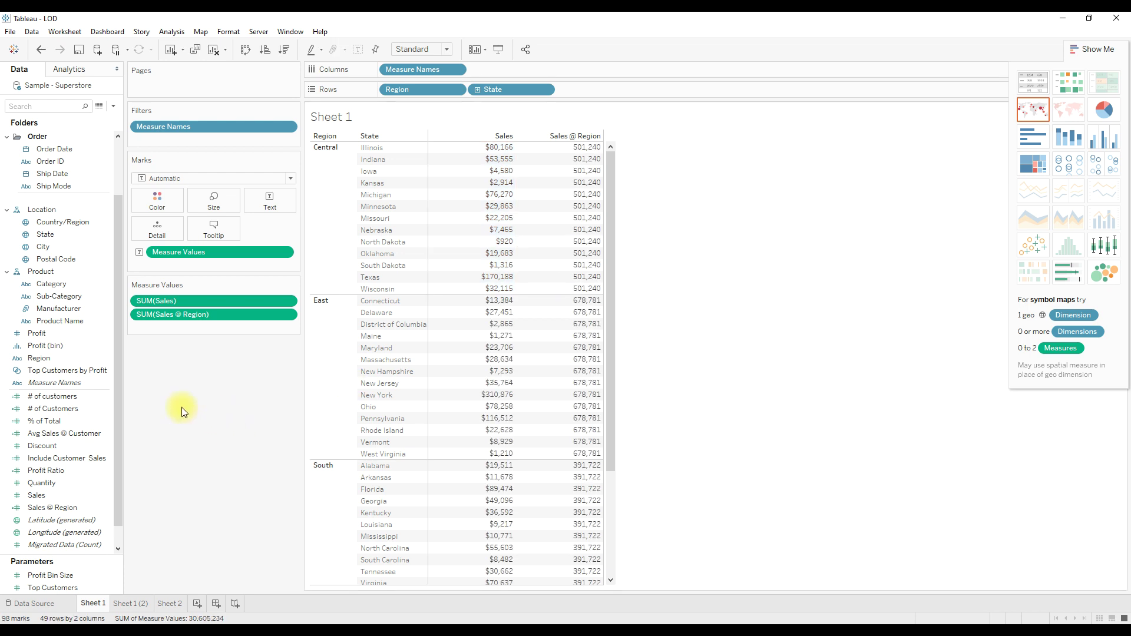
{"action": "left_click_drag", "start_coordinate": [127, 340], "coordinate": [187, 333]}
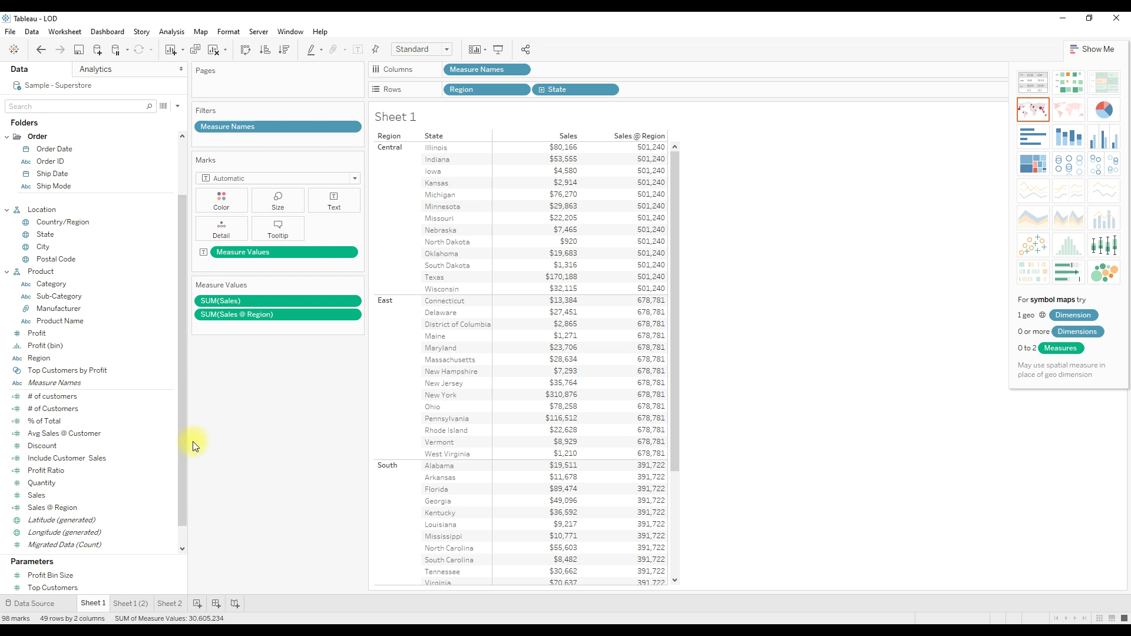
- Start a new calculation from Sales @ Region and begin naming it % of Total
{"action": "right_click", "coordinate": [83, 506]}
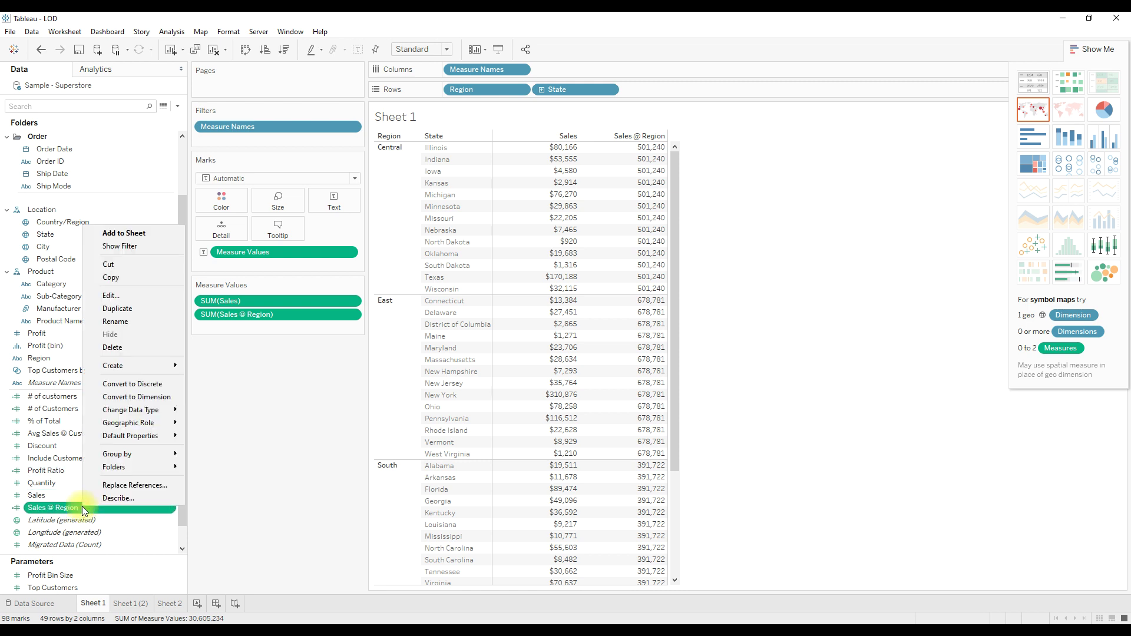
{"action": "mouse_move", "coordinate": [137, 364]}
{"action": "left_click", "coordinate": [230, 370]}
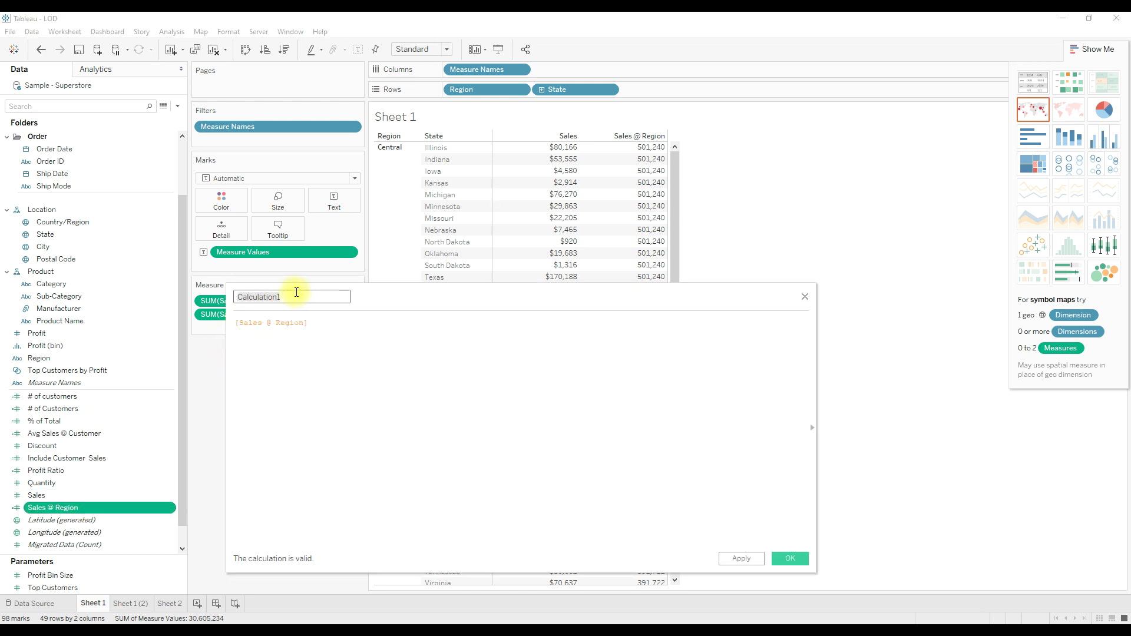
{"action": "type", "text": "% of TO"}
{"action": "key", "text": "BackSpace"}
- Write the formula SUM([Sales]) / sum([Sales @ Region])
{"action": "left_click", "coordinate": [237, 322]}
{"action": "type", "text": "SUM(sale"}
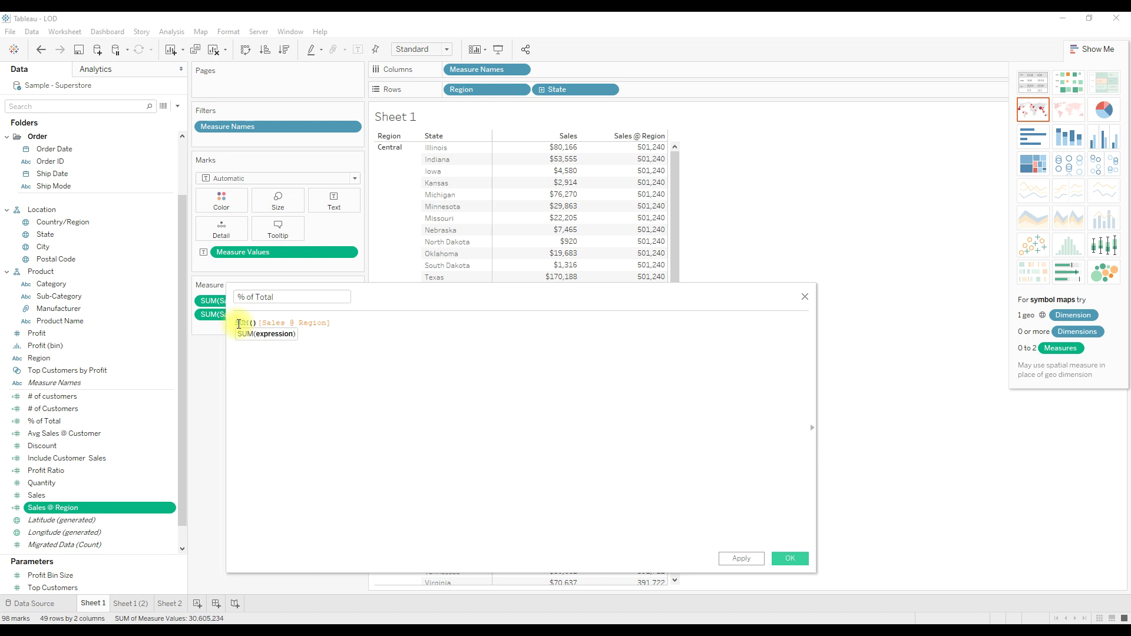
{"action": "key", "text": "Return"}
{"action": "type", "text": "/"}
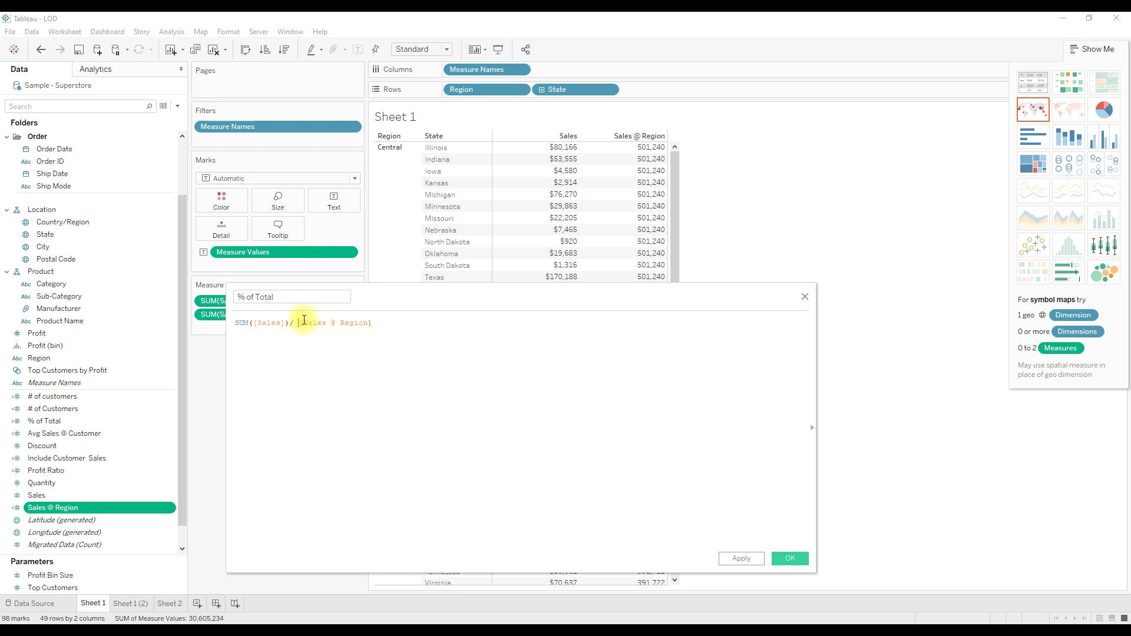
{"action": "left_click_drag", "start_coordinate": [292, 323], "coordinate": [254, 322]}
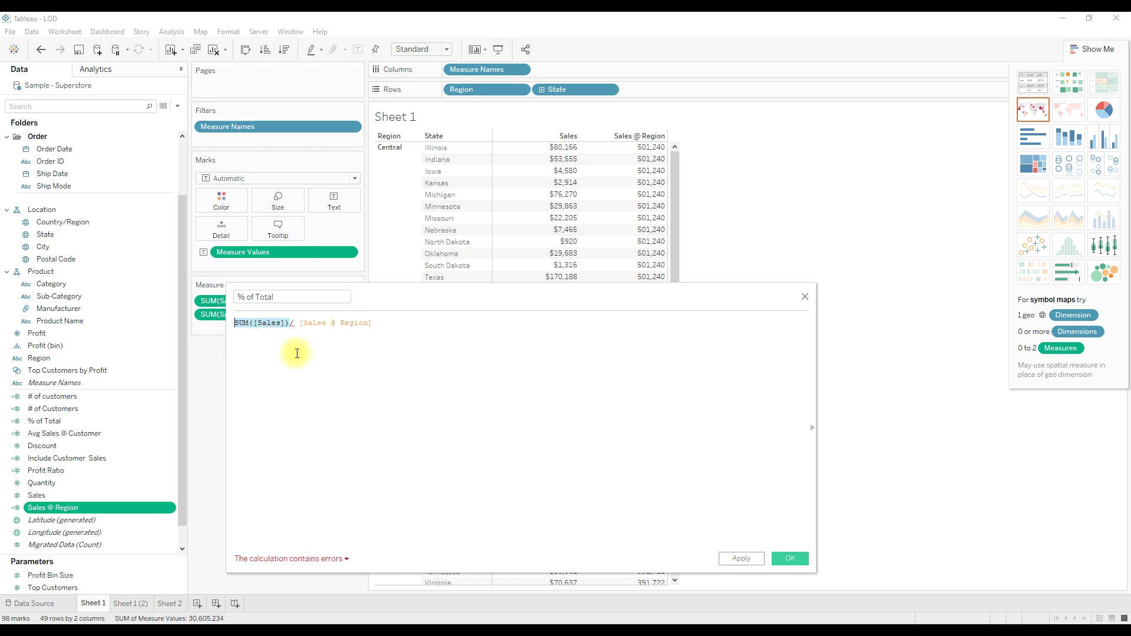
{"action": "left_click", "coordinate": [301, 323]}
{"action": "type", "text": "sum("}
{"action": "left_click", "coordinate": [396, 323]}
{"action": "type", "text": ")"}
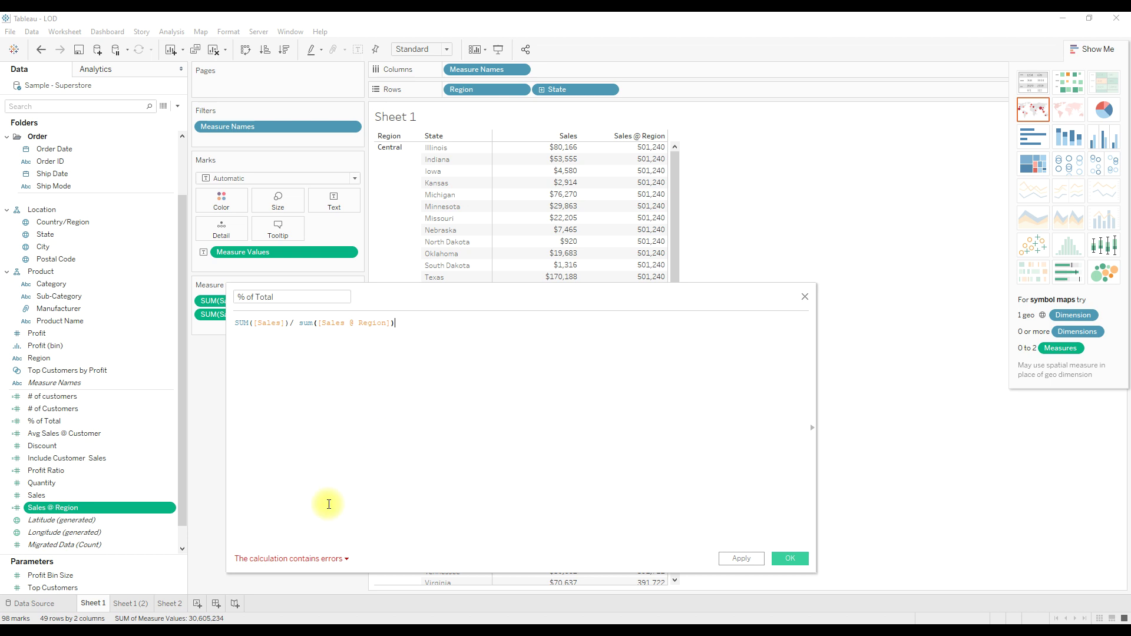
- Fix the duplicate name to '% of Total Sales' and save the calculation
{"action": "left_click", "coordinate": [300, 557]}
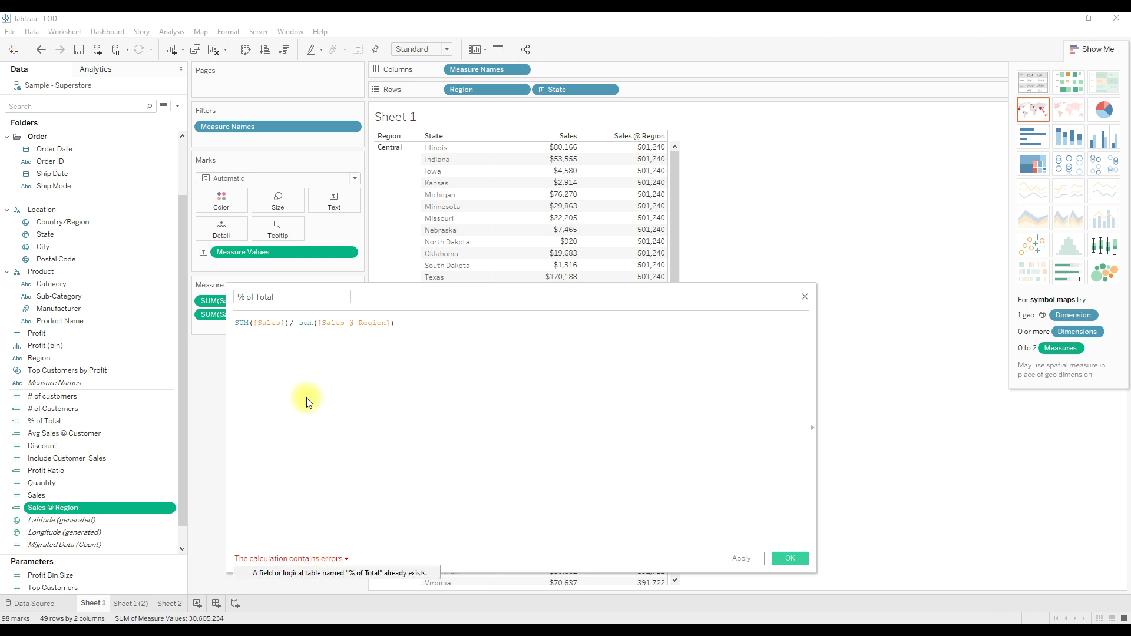
{"action": "left_click", "coordinate": [281, 296]}
{"action": "type", "text": "Sales"}
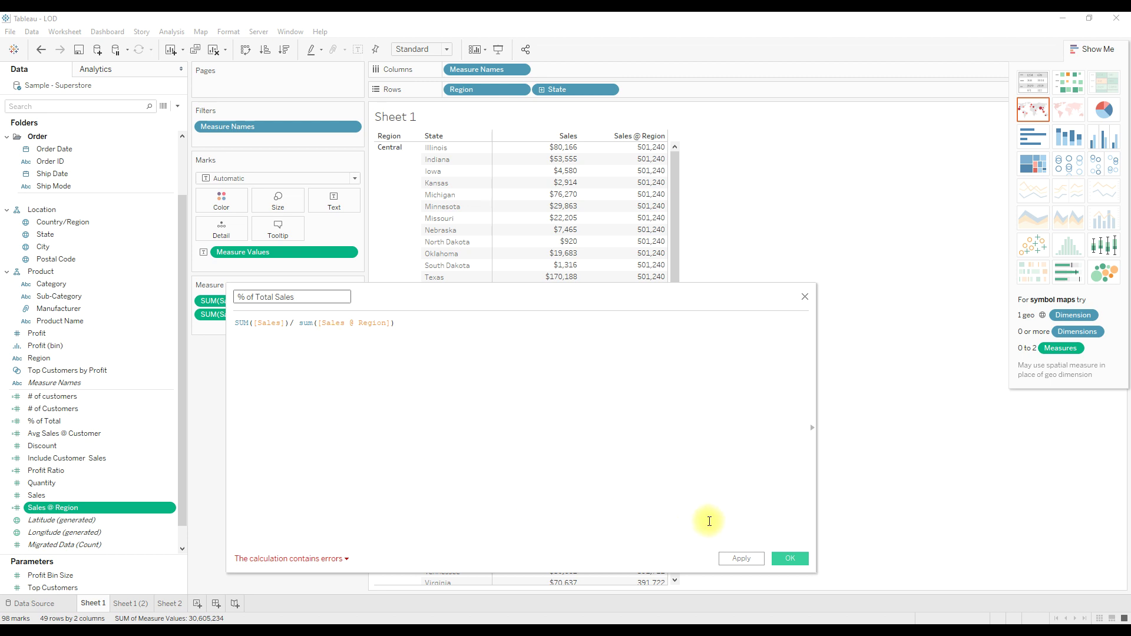
{"action": "left_click", "coordinate": [786, 557]}
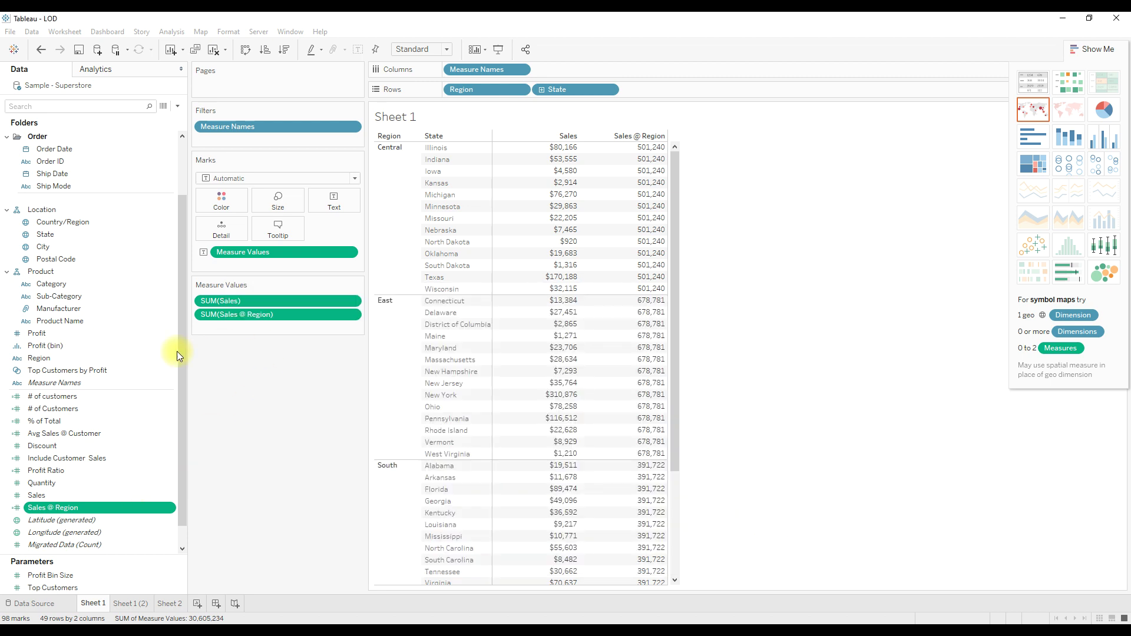
- Add % of Total Sales to the table and format its numbers as Percentage
{"action": "left_click_drag", "start_coordinate": [47, 434], "coordinate": [224, 327]}
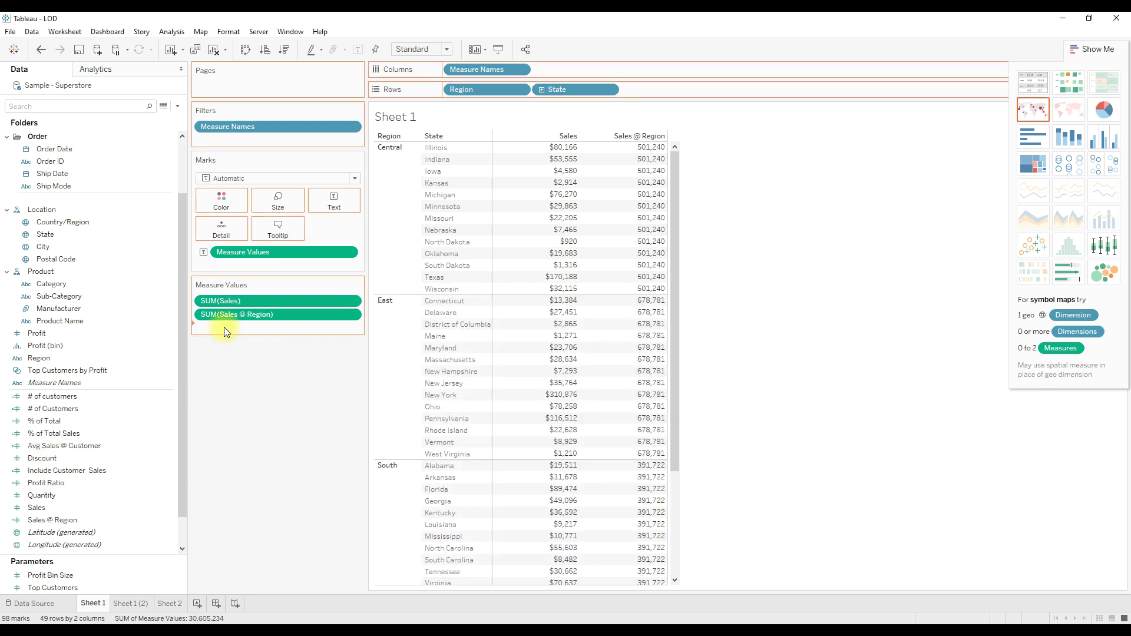
{"action": "right_click", "coordinate": [231, 327]}
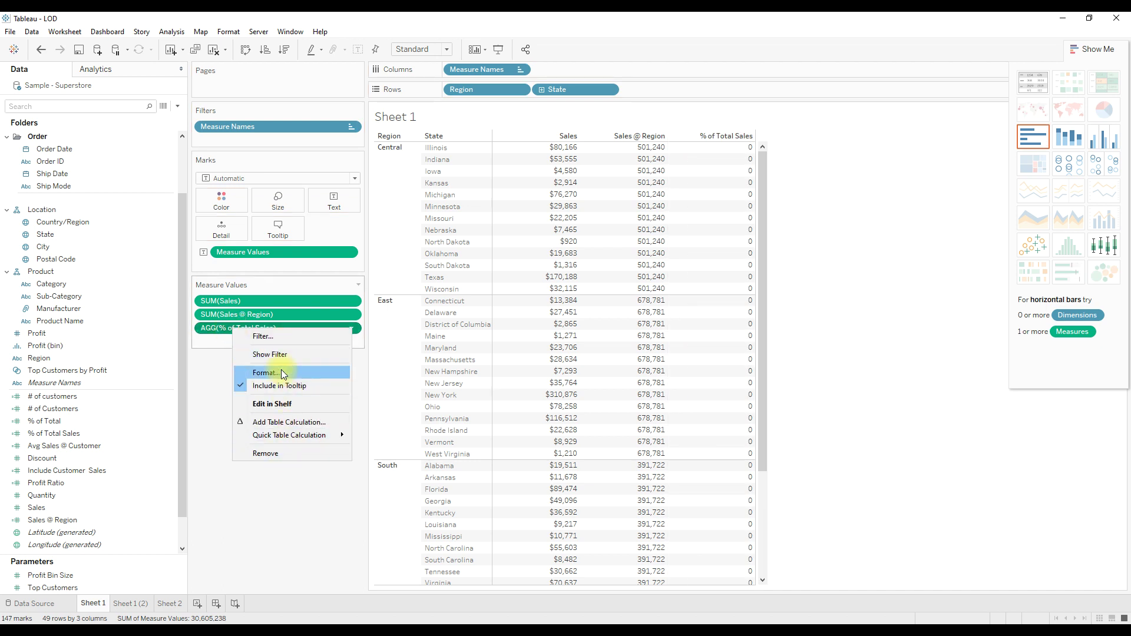
{"action": "left_click", "coordinate": [267, 372]}
{"action": "left_click", "coordinate": [93, 143]}
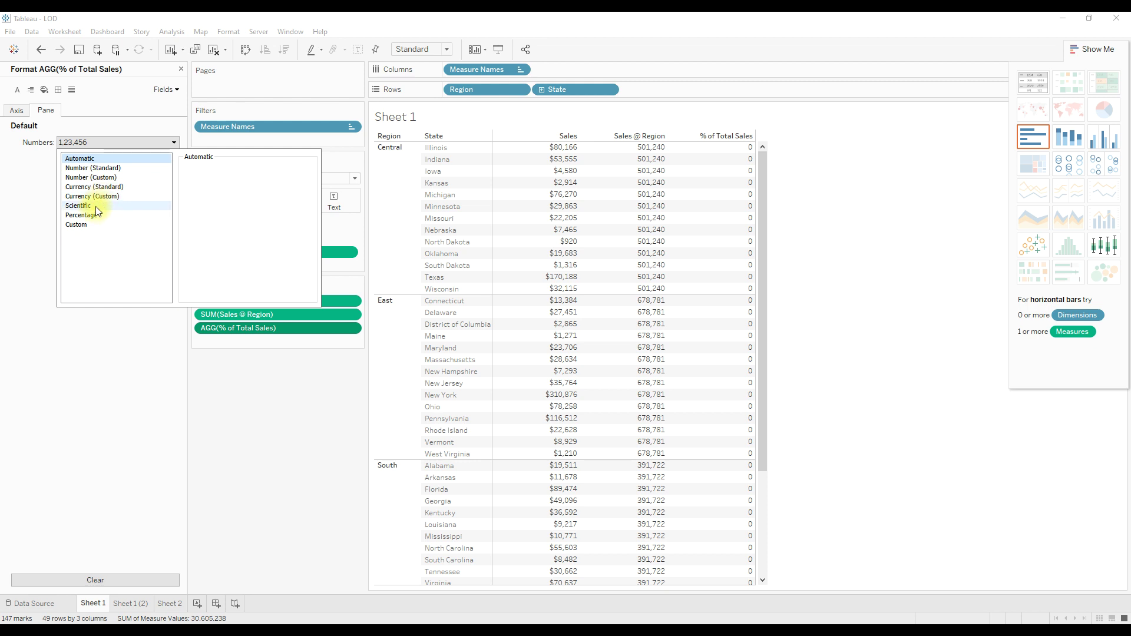
{"action": "left_click", "coordinate": [89, 215]}
{"action": "left_click", "coordinate": [339, 461]}
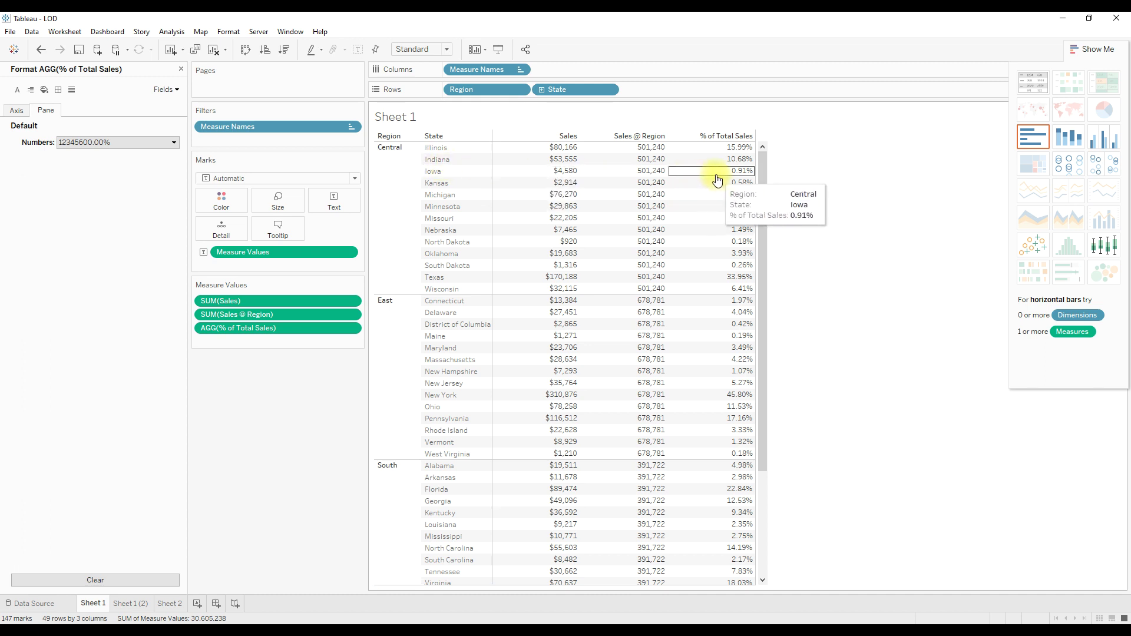
- Check the Central states' percentage values, then close the Format pane
{"action": "mouse_move", "coordinate": [745, 166]}
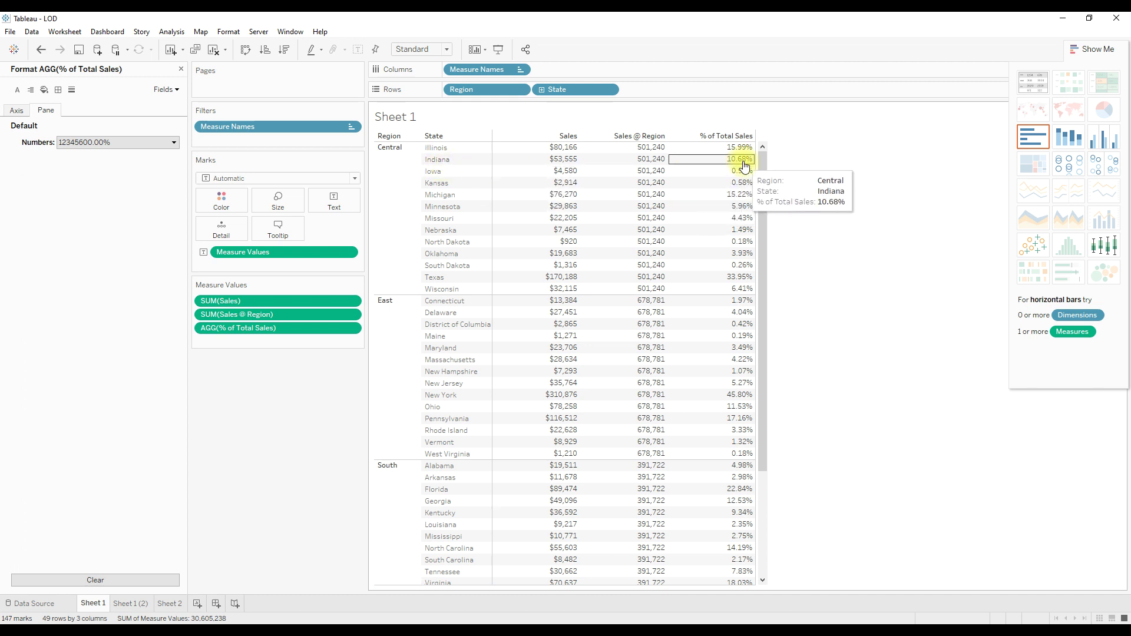
{"action": "left_click_drag", "start_coordinate": [734, 149], "coordinate": [740, 293]}
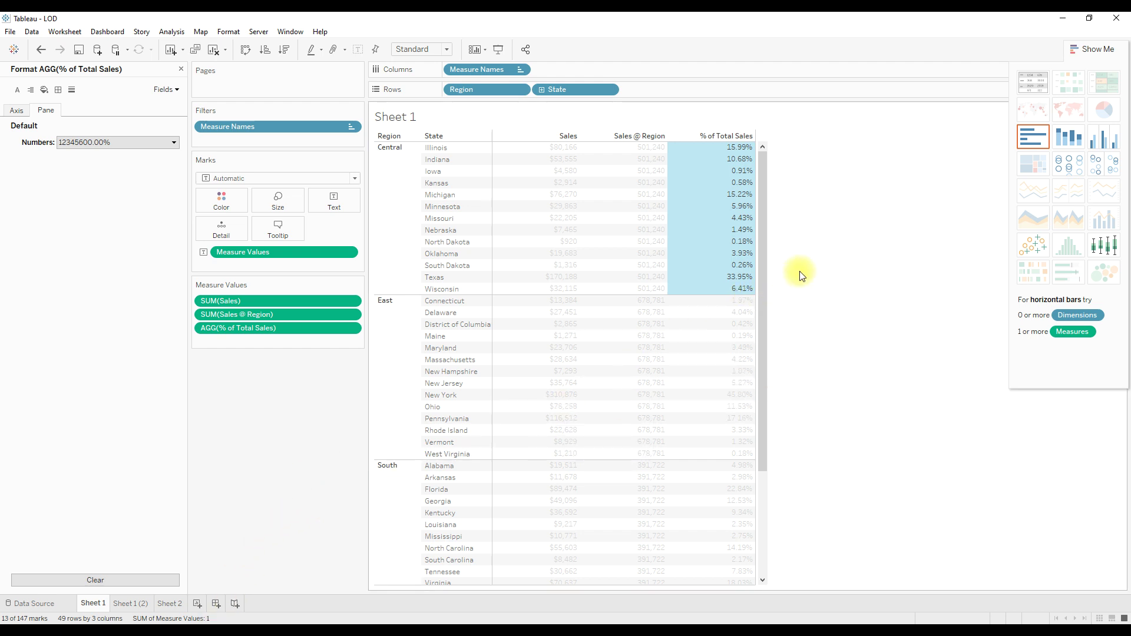
{"action": "left_click", "coordinate": [824, 253]}
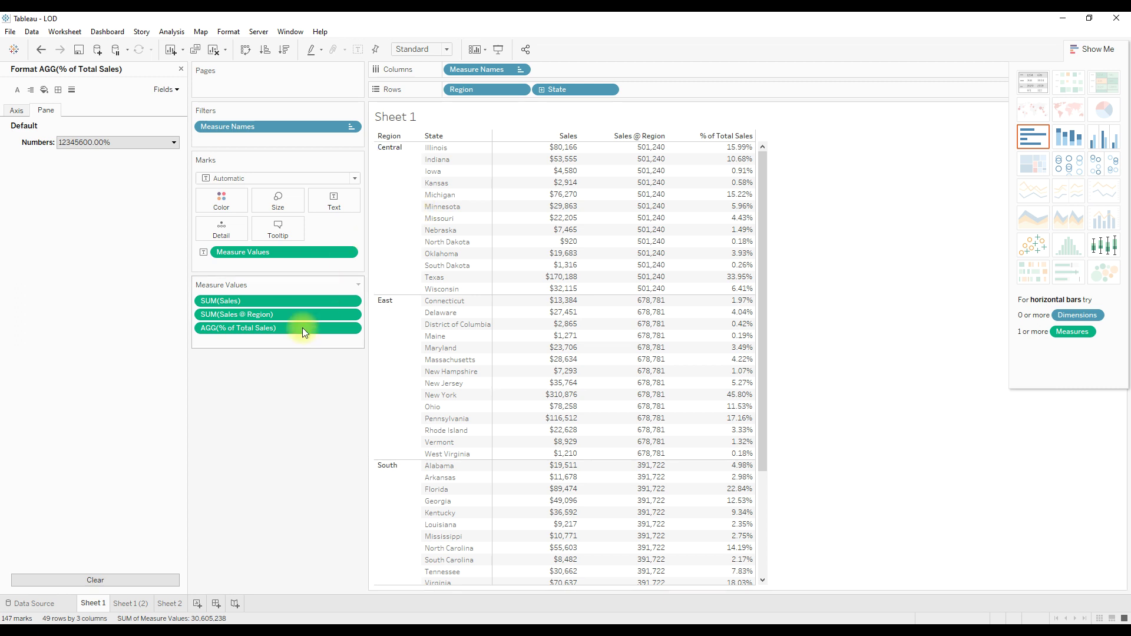
{"action": "left_click", "coordinate": [181, 69]}
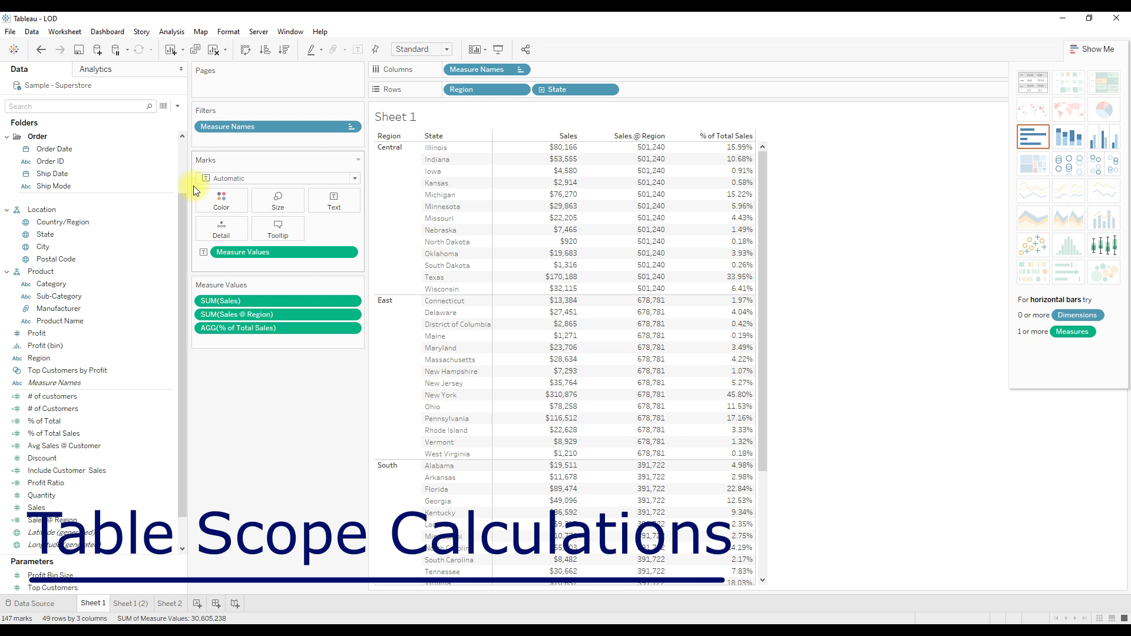
- Create a new calculated field with the formula {SUM([Sales])}
{"action": "left_click", "coordinate": [177, 107]}
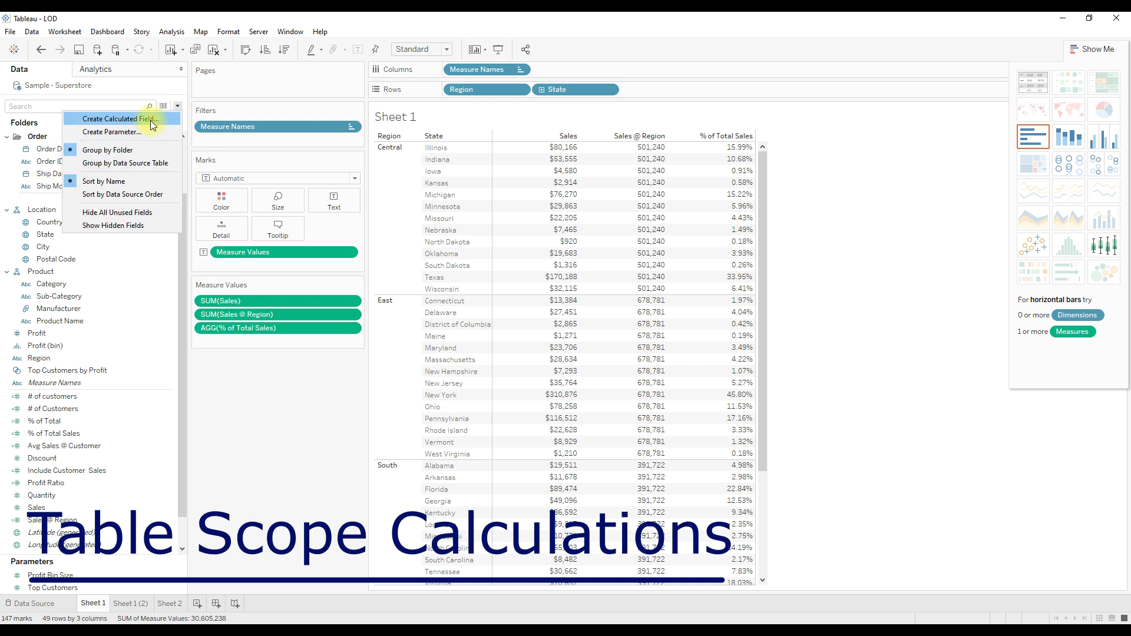
{"action": "left_click", "coordinate": [150, 120]}
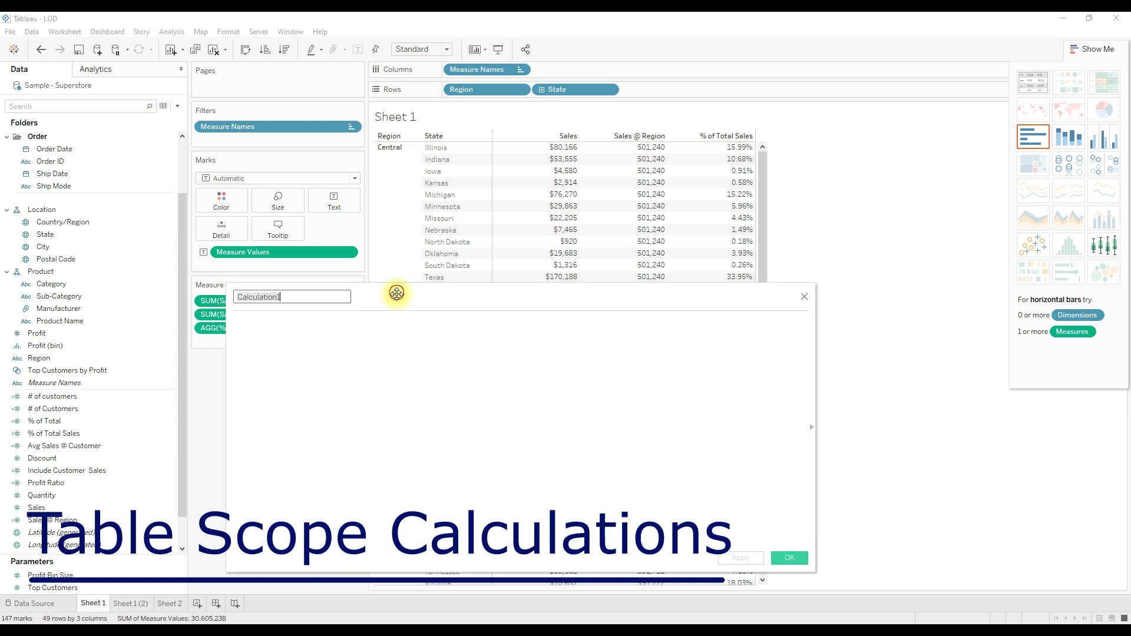
{"action": "left_click_drag", "start_coordinate": [397, 293], "coordinate": [440, 370]}
{"action": "left_click", "coordinate": [331, 417]}
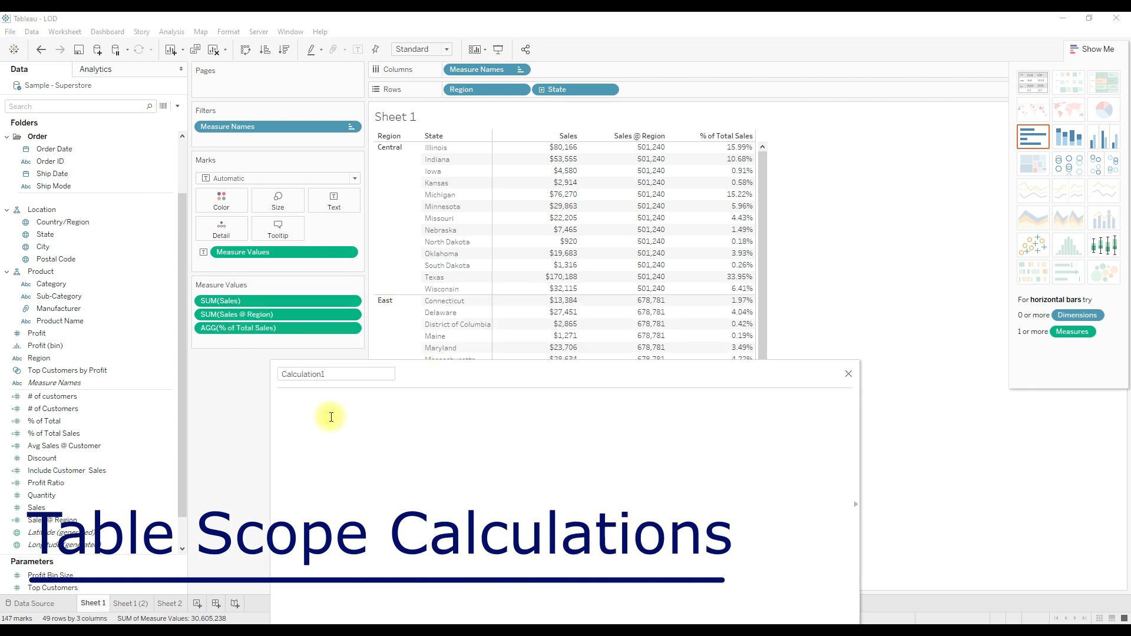
{"action": "type", "text": "{"}
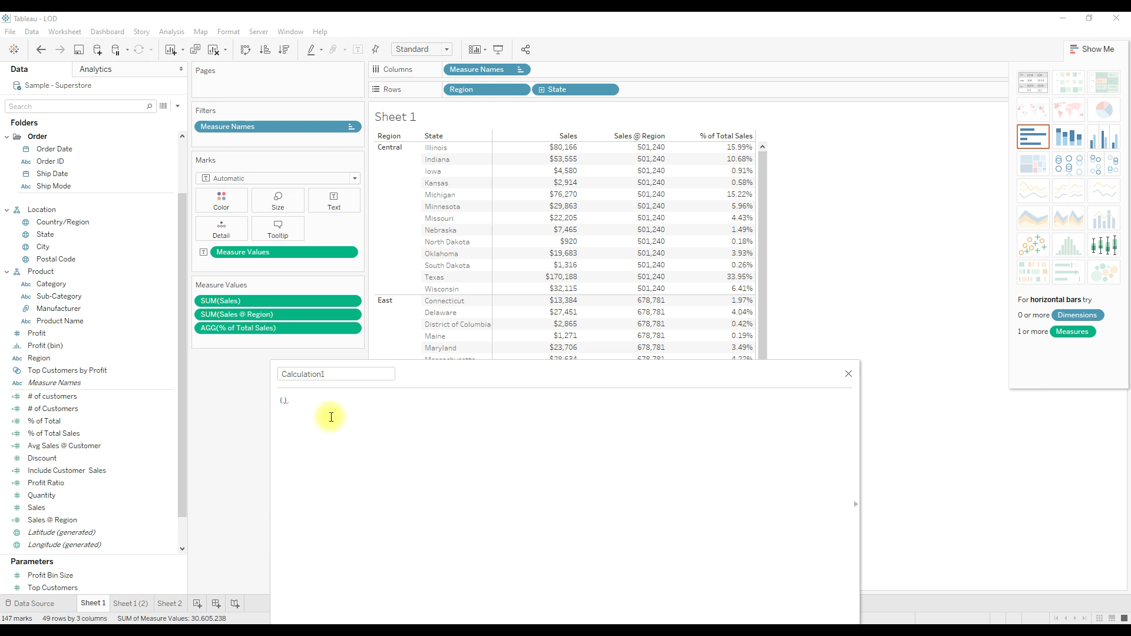
{"action": "type", "text": "SUM(sa"}
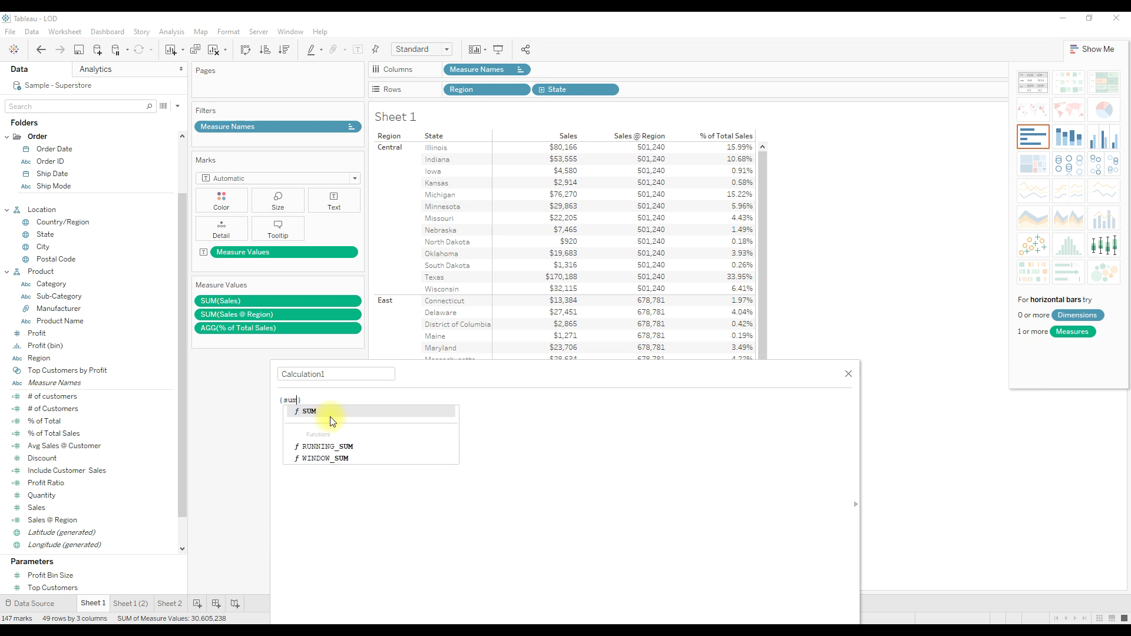
{"action": "key", "text": "Return"}
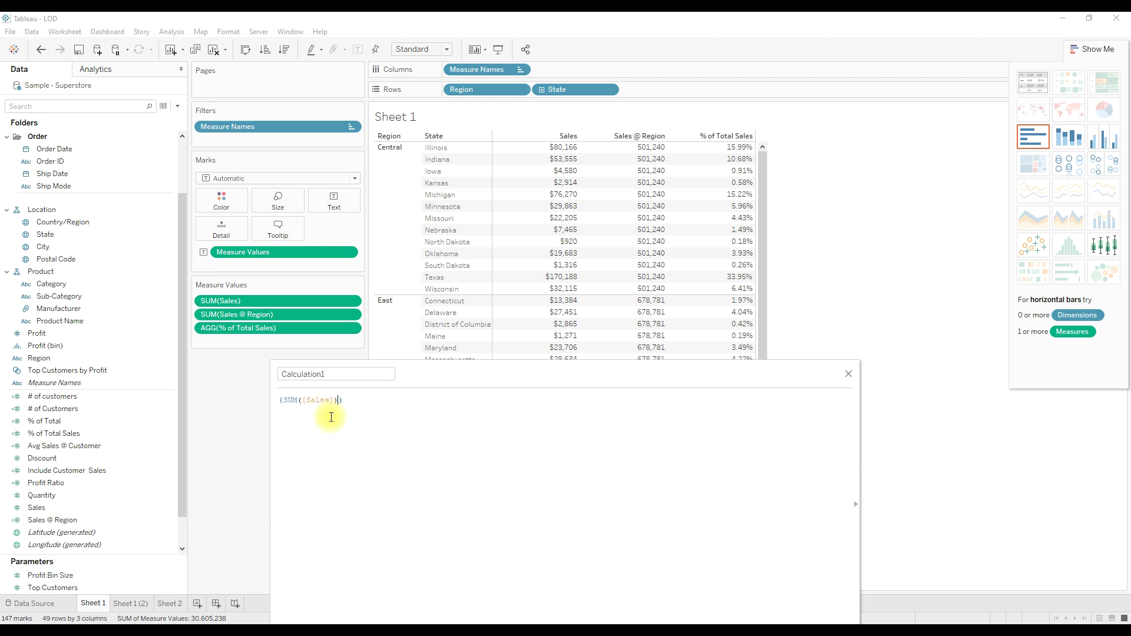
- Name the calculation 'Table total sales' and save it
{"action": "left_click", "coordinate": [338, 373]}
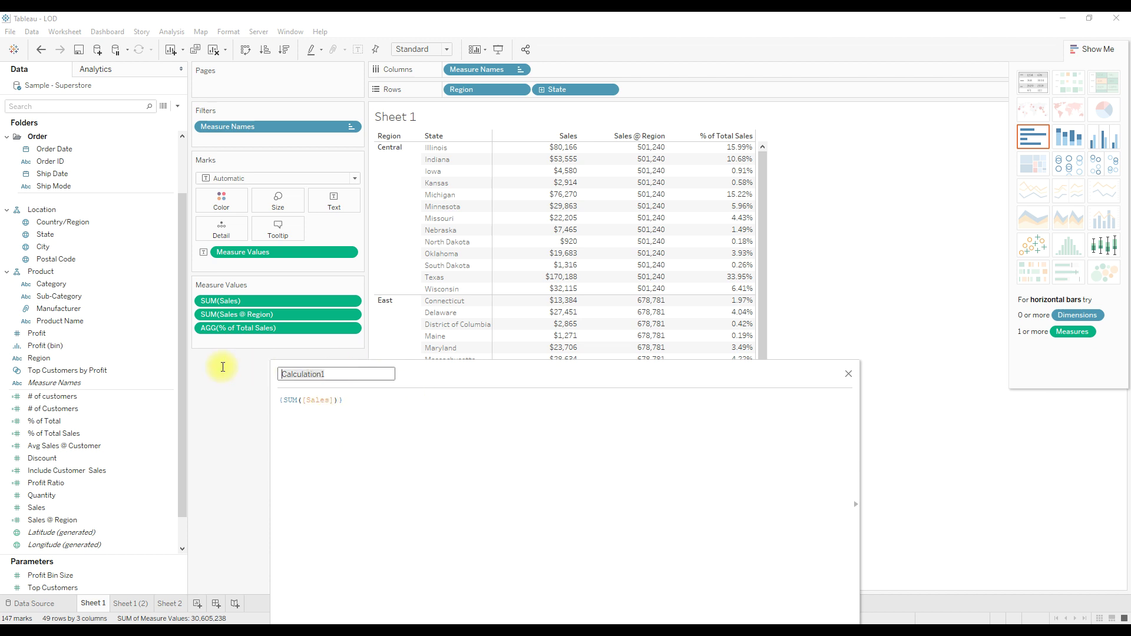
{"action": "type", "text": "Tablea"}
{"action": "key", "text": "BackSpace"}
{"action": "type", "text": "total sales"}
{"action": "left_click_drag", "start_coordinate": [464, 383], "coordinate": [400, 273]}
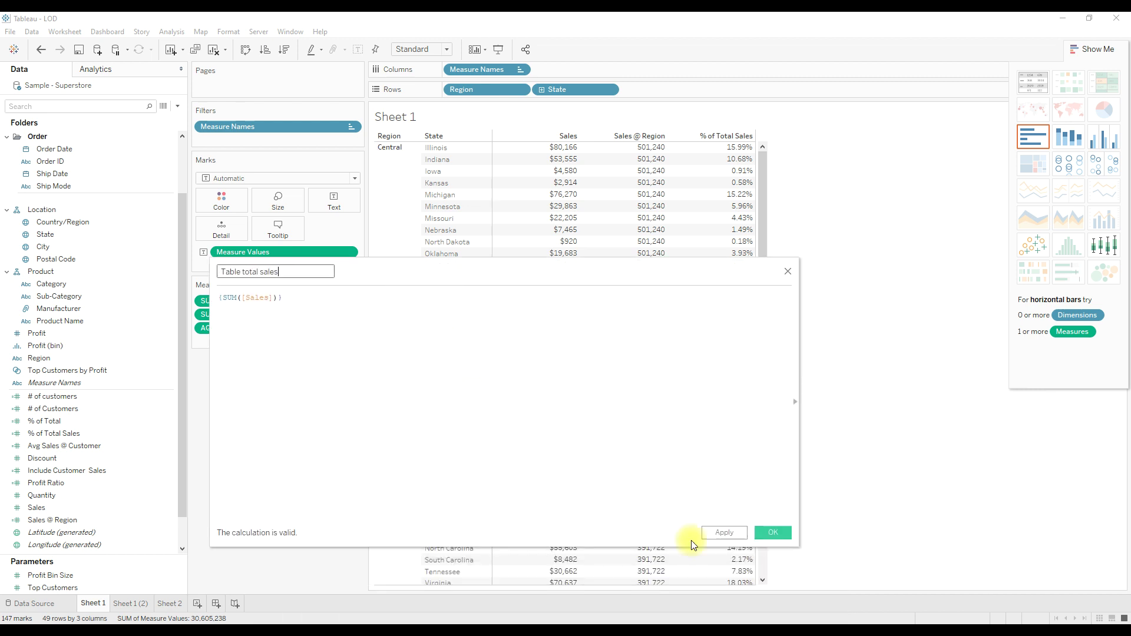
{"action": "left_click", "coordinate": [772, 534]}
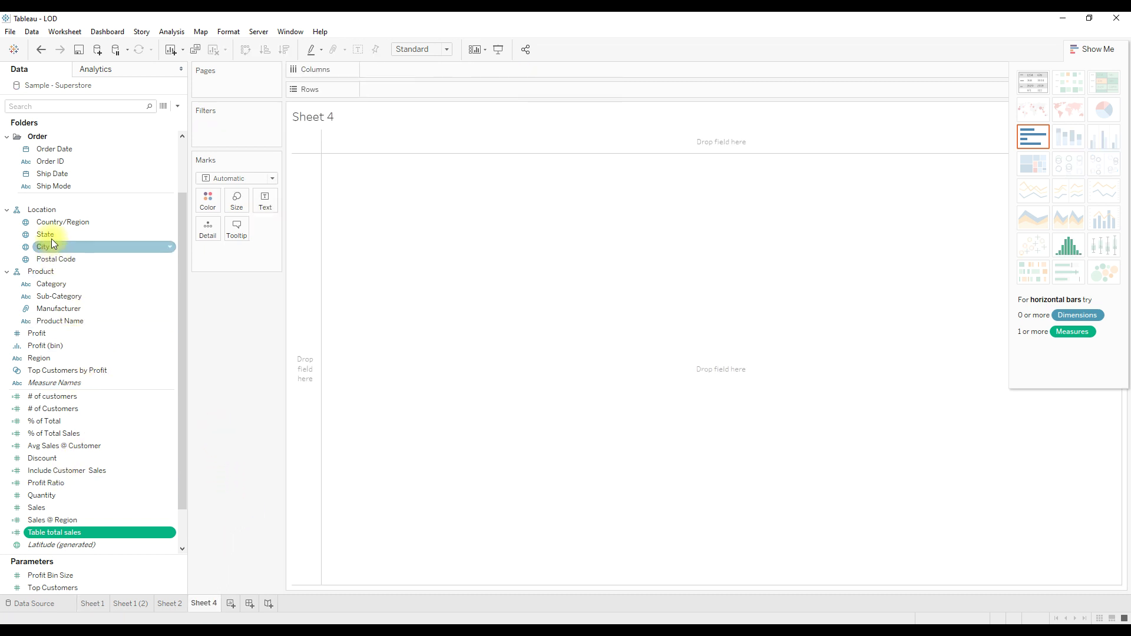
- Build a Sheet 4 table of Table total sales by State and Region, widening the column
{"action": "left_click_drag", "start_coordinate": [52, 236], "coordinate": [416, 94]}
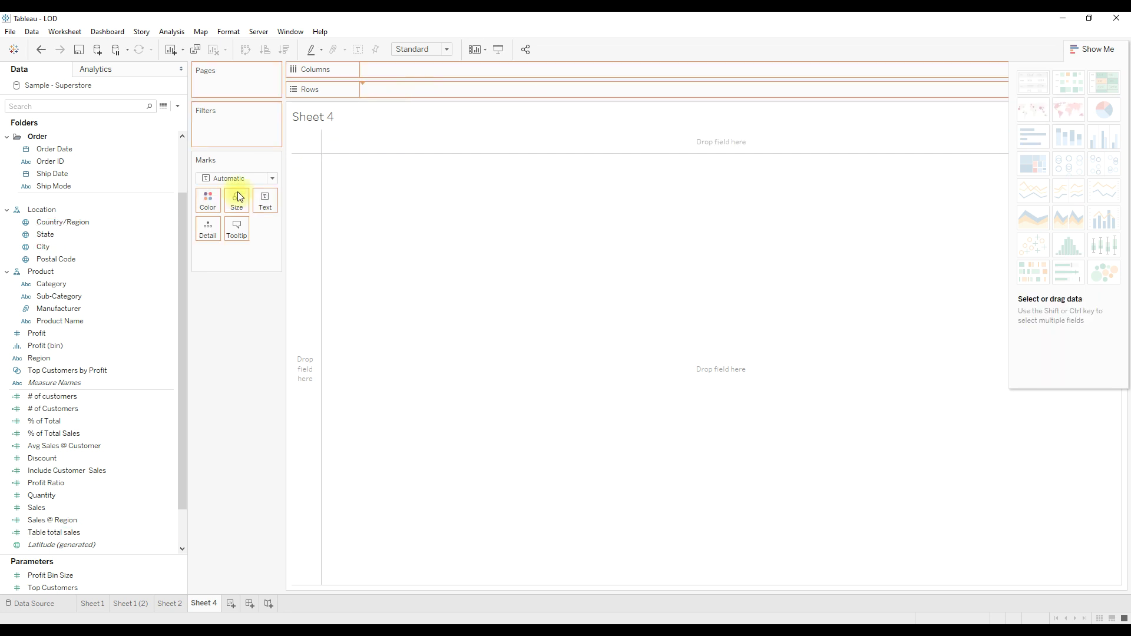
{"action": "scroll", "coordinate": [108, 242], "scroll_direction": "up", "scroll_amount": 2}
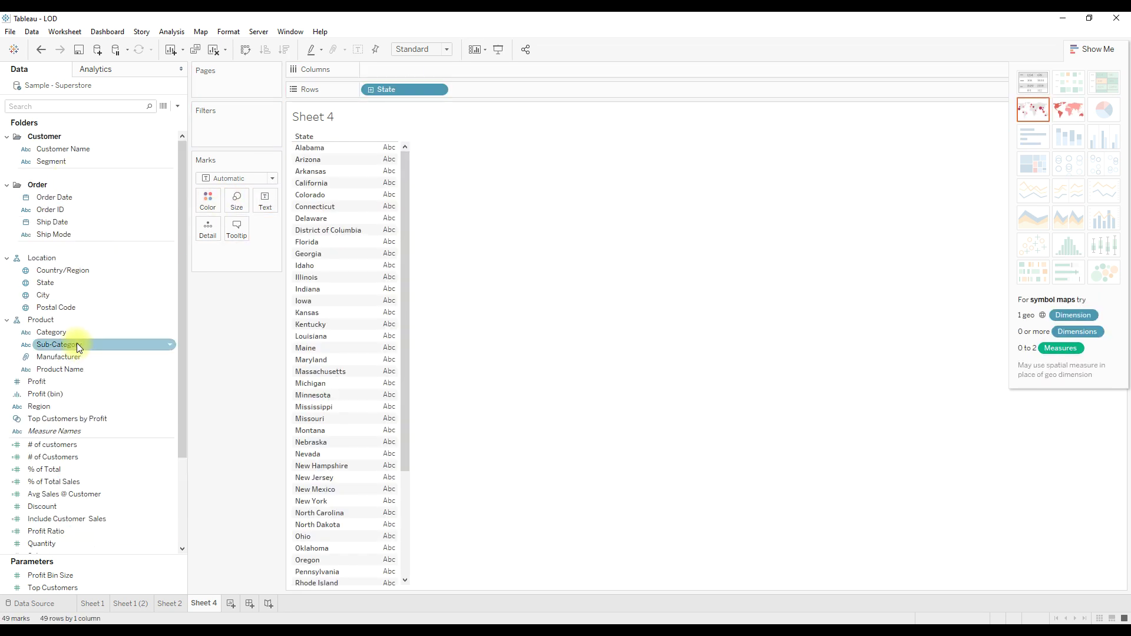
{"action": "scroll", "coordinate": [76, 342], "scroll_direction": "down", "scroll_amount": 2}
{"action": "left_click_drag", "start_coordinate": [41, 369], "coordinate": [362, 89]}
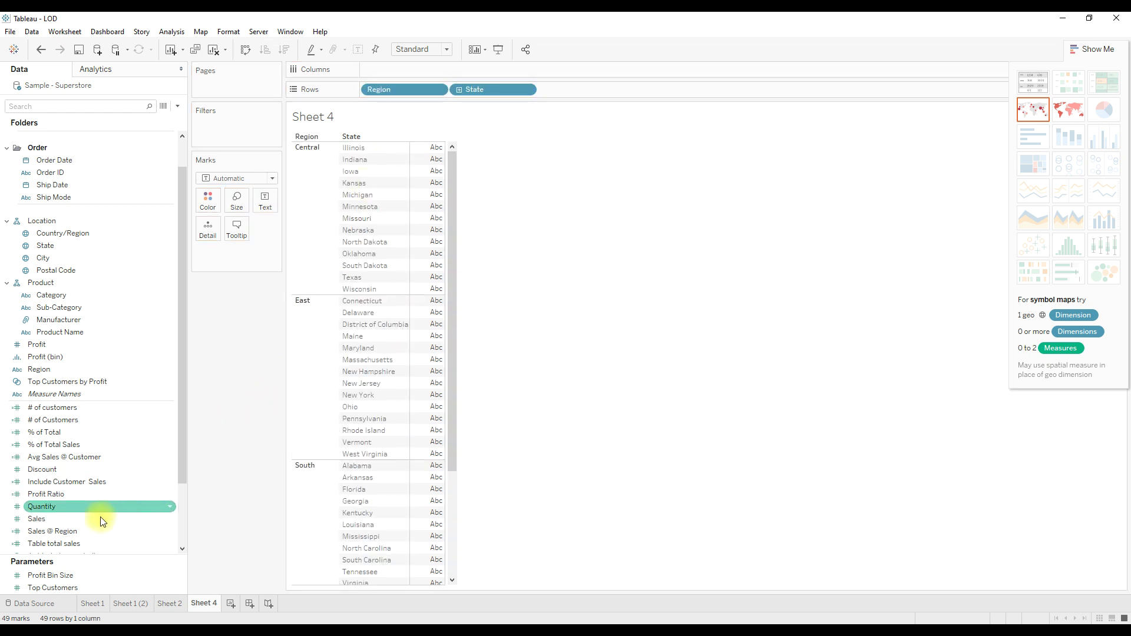
{"action": "left_click_drag", "start_coordinate": [48, 546], "coordinate": [265, 201]}
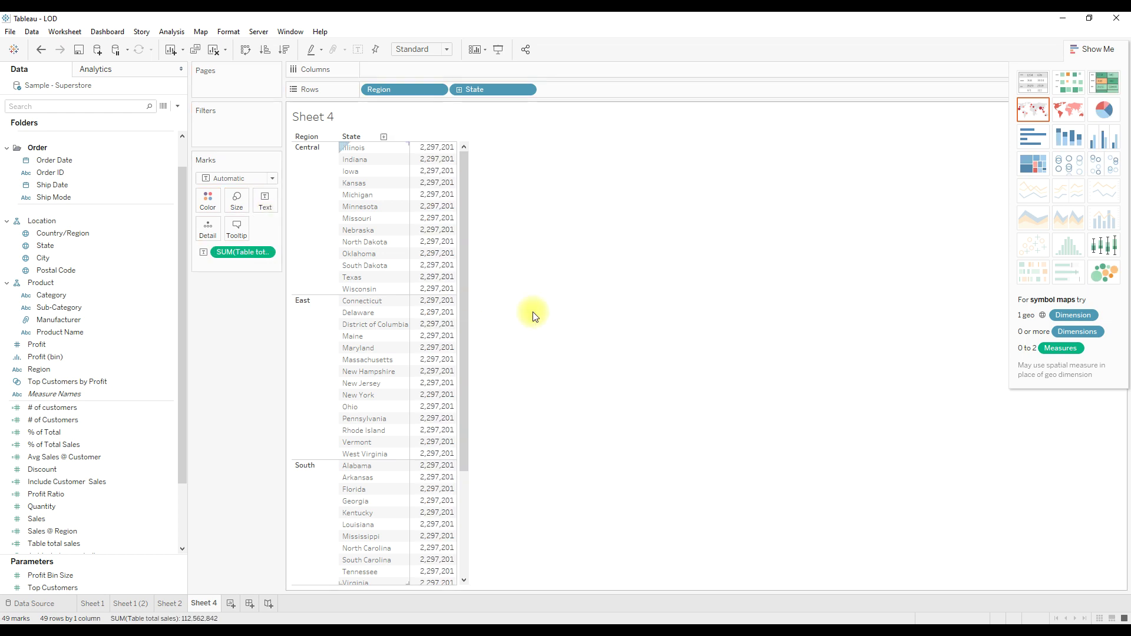
{"action": "left_click_drag", "start_coordinate": [459, 246], "coordinate": [523, 245]}
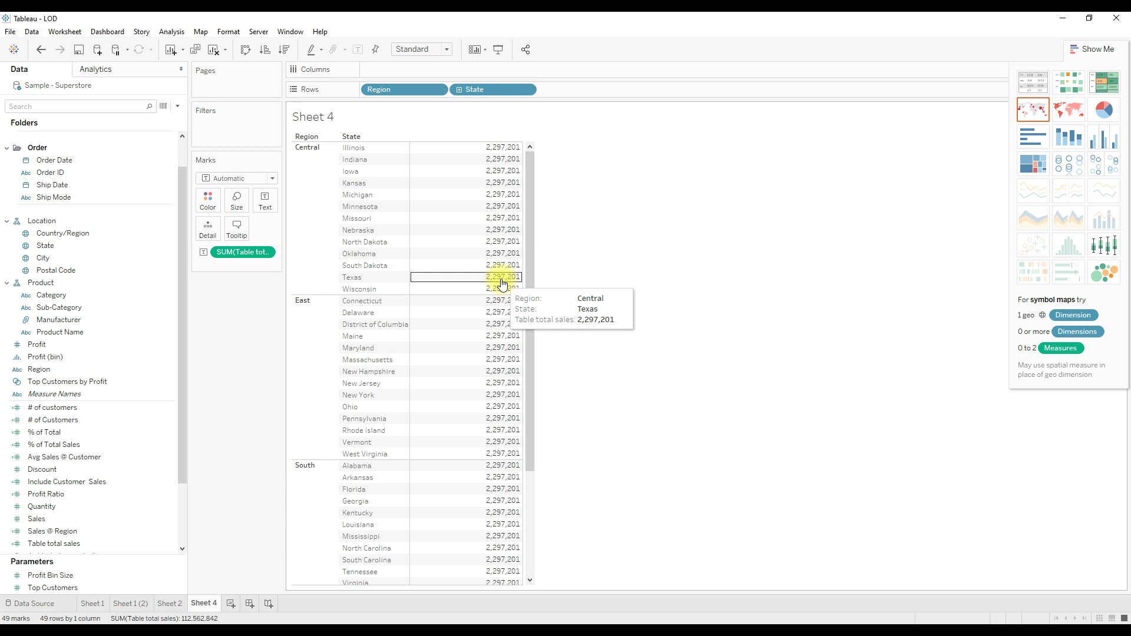
{"action": "left_click", "coordinate": [132, 460]}
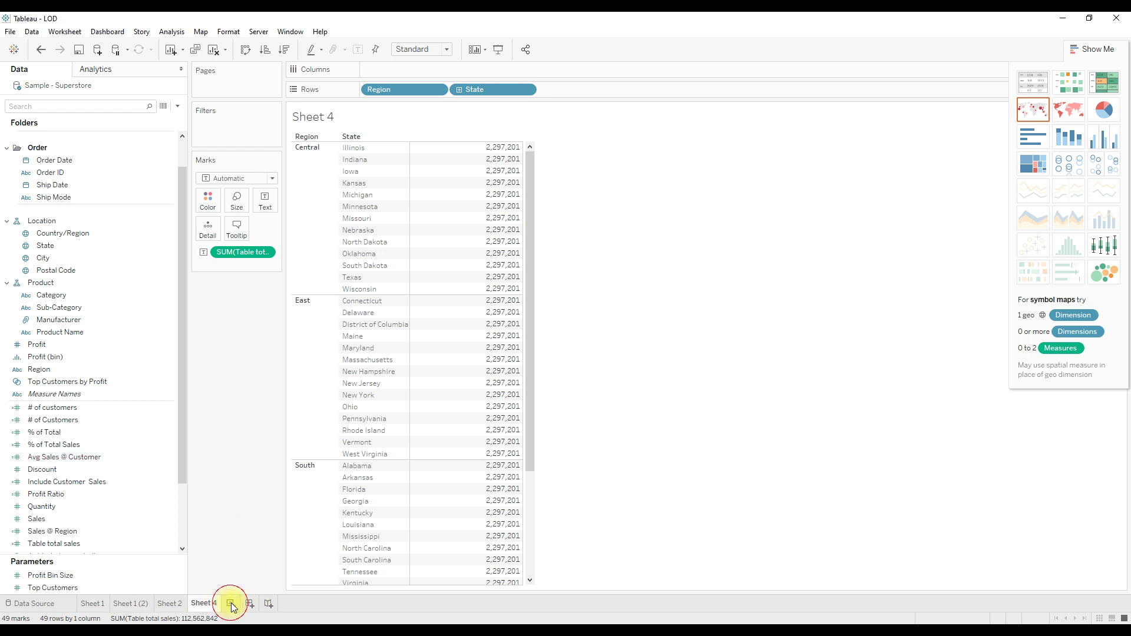
- Add a new sheet showing total Sales as text, then return to Sheet 4
{"action": "key", "text": "ctrl+m"}
{"action": "left_click_drag", "start_coordinate": [89, 533], "coordinate": [263, 202]}
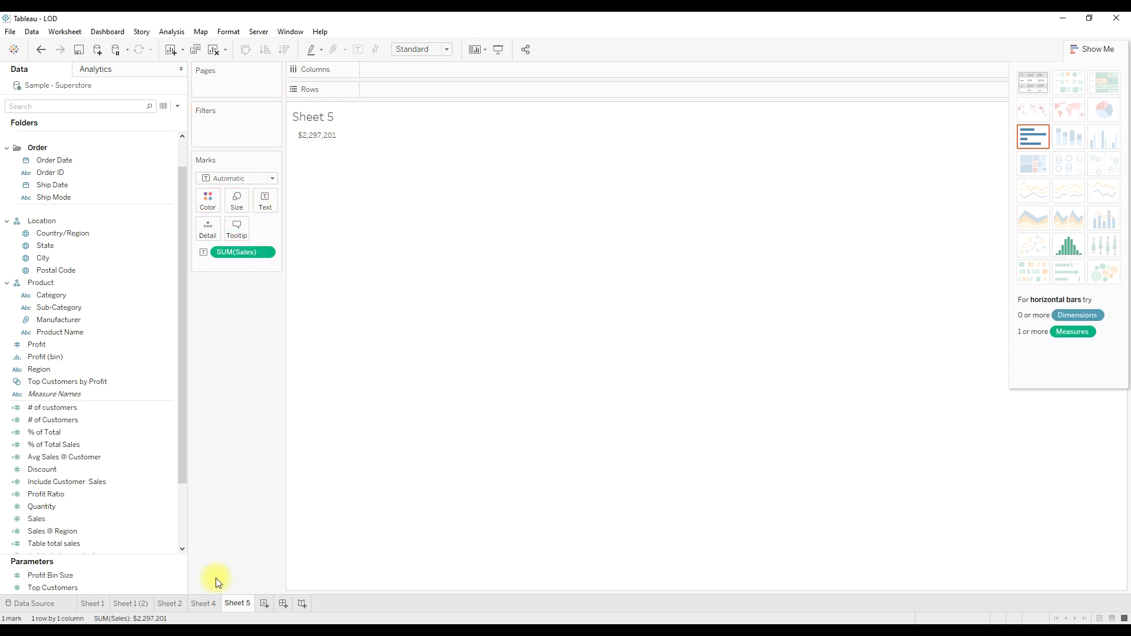
{"action": "left_click", "coordinate": [205, 604]}
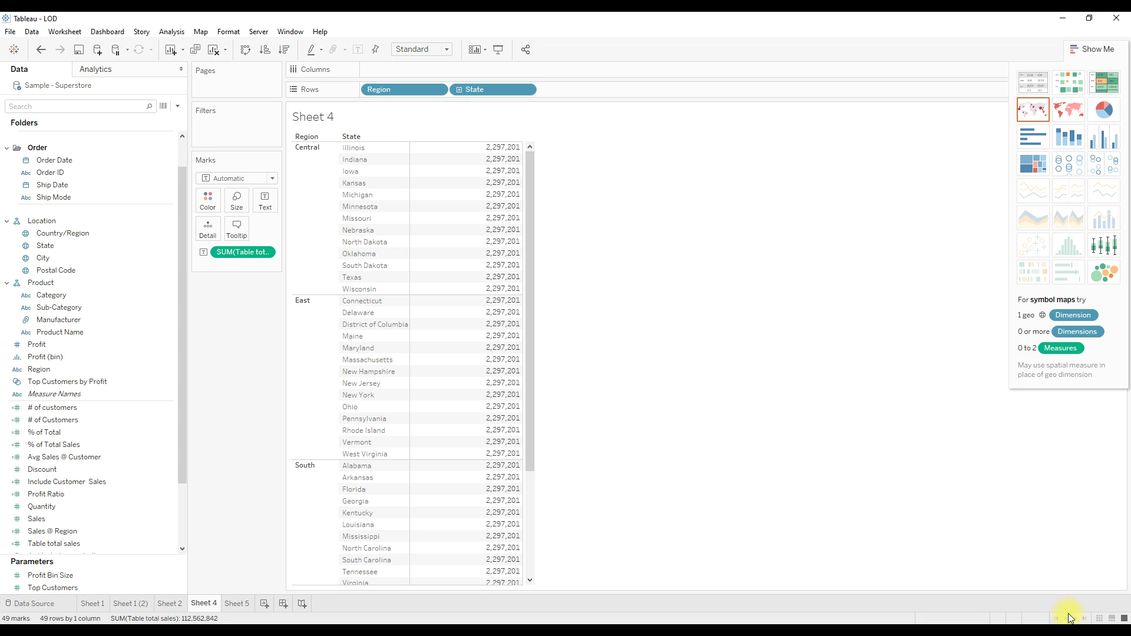
- Change the Table total sales formula to {FIXED : SUM([Sales])} and confirm it
{"action": "right_click", "coordinate": [80, 543]}
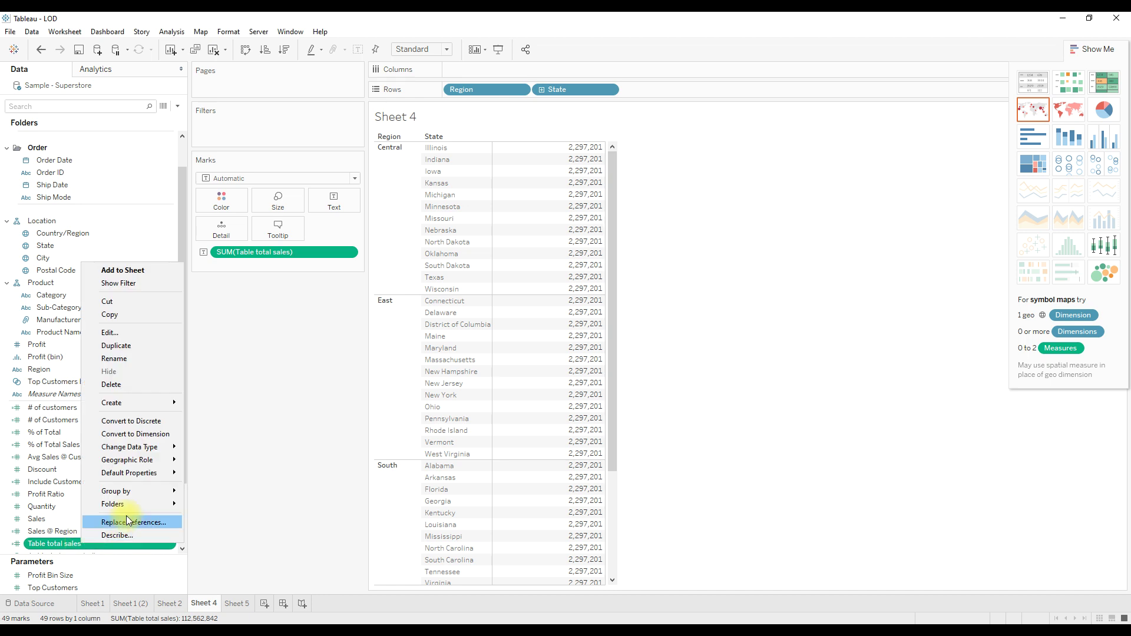
{"action": "left_click", "coordinate": [129, 334]}
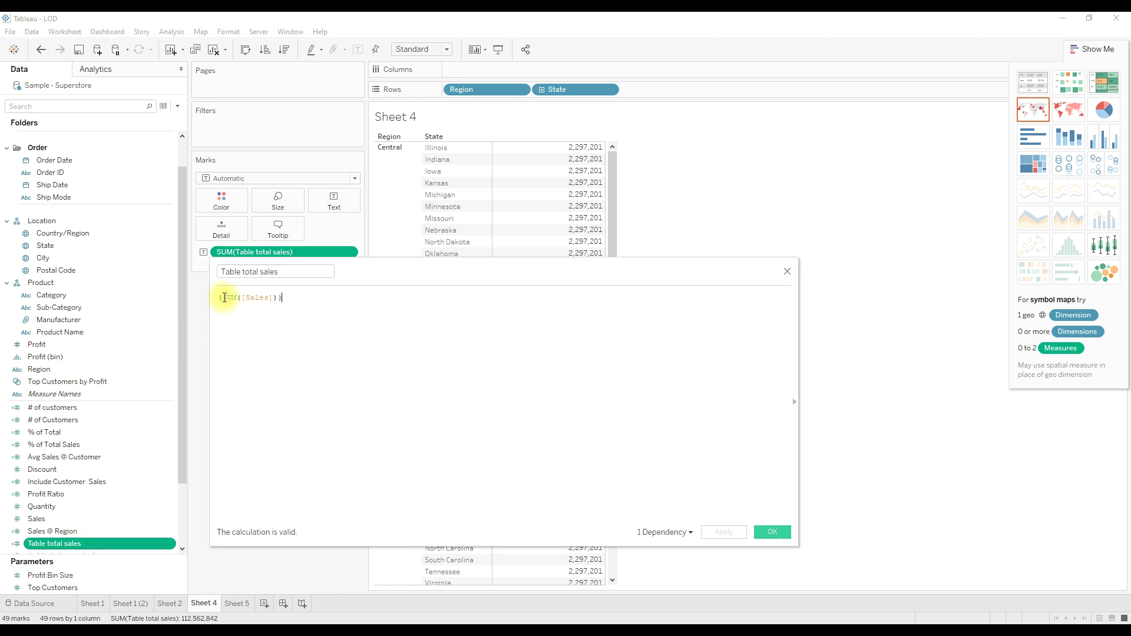
{"action": "type", "text": "FIXED"}
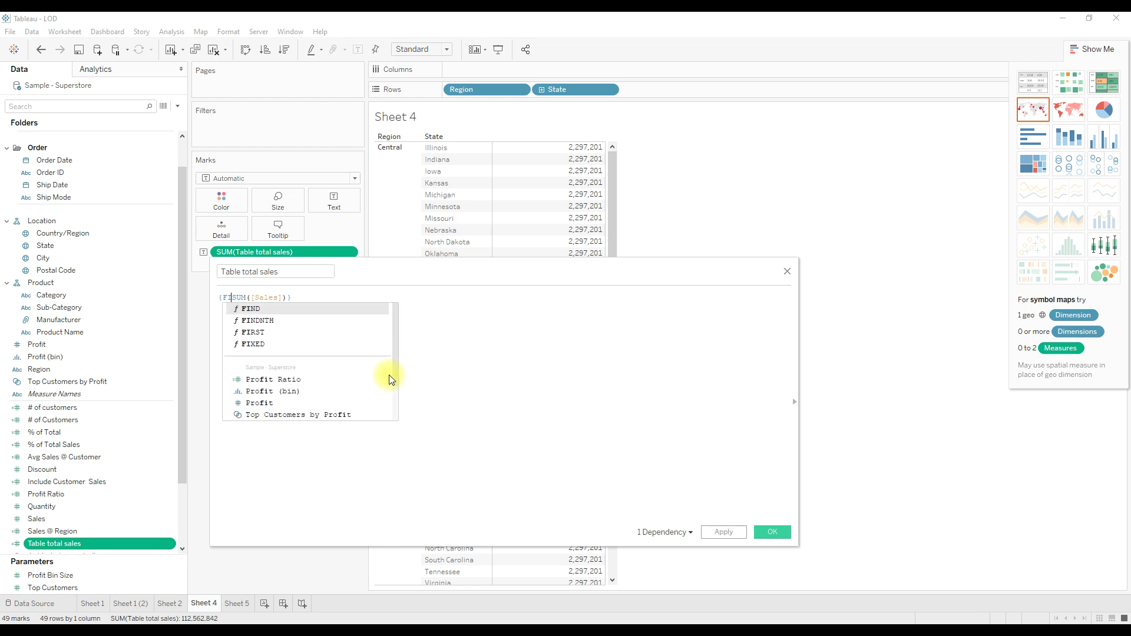
{"action": "type", "text": " :"}
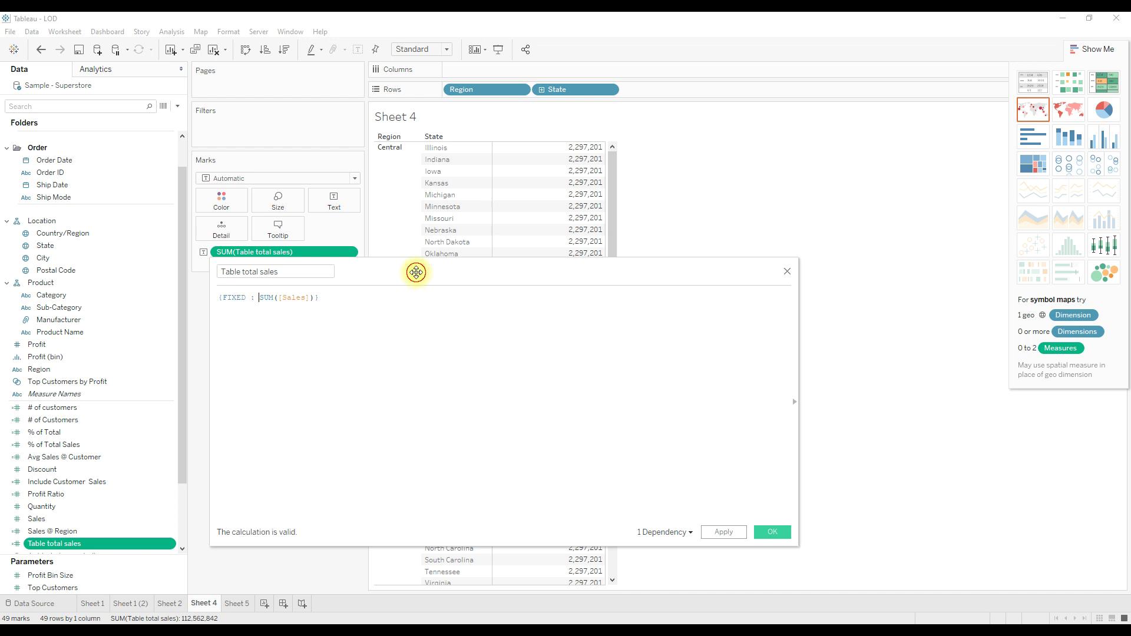
{"action": "left_click_drag", "start_coordinate": [416, 272], "coordinate": [433, 312]}
{"action": "left_click", "coordinate": [792, 574]}
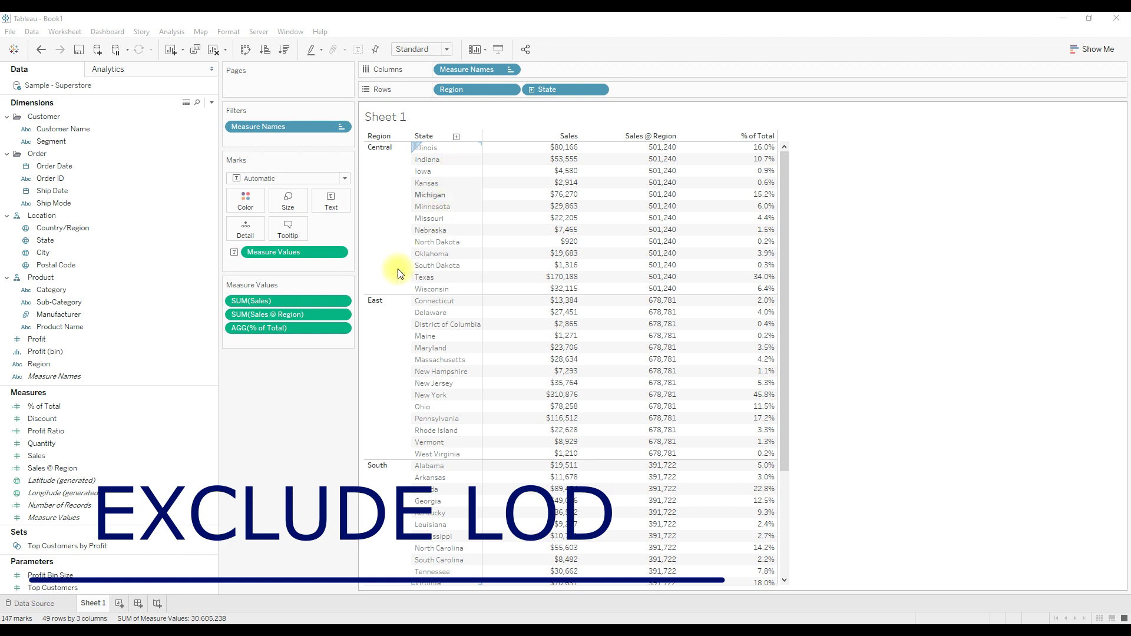
- Widen the Marks pane and change FIXED to EXCLUDE in the Sales @ Region formula
{"action": "left_click_drag", "start_coordinate": [357, 264], "coordinate": [370, 264]}
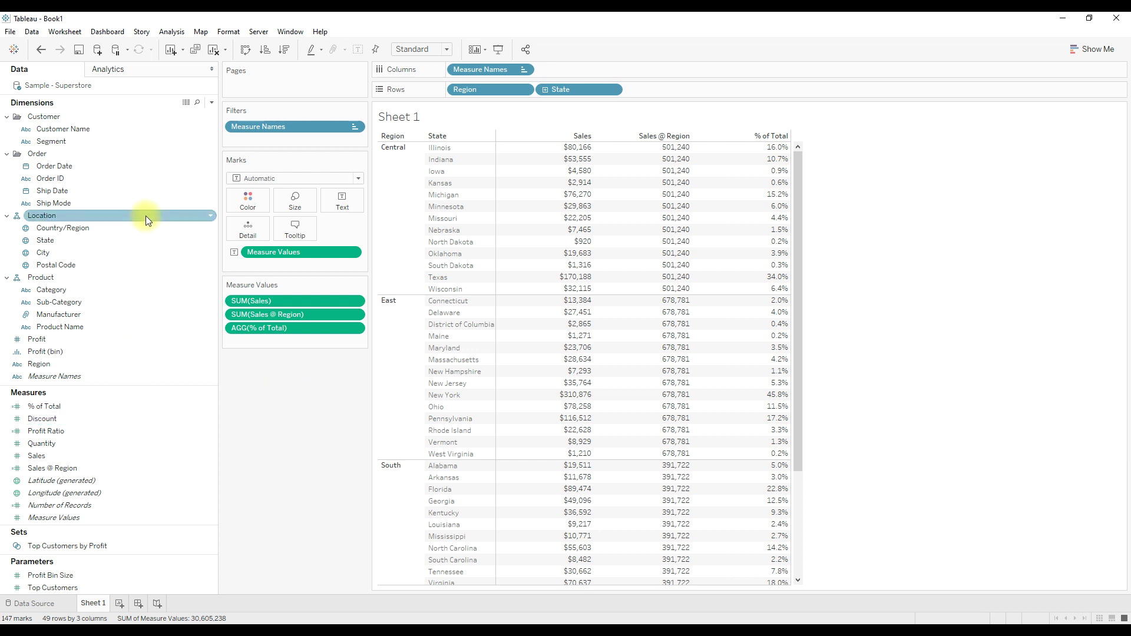
{"action": "right_click", "coordinate": [57, 469]}
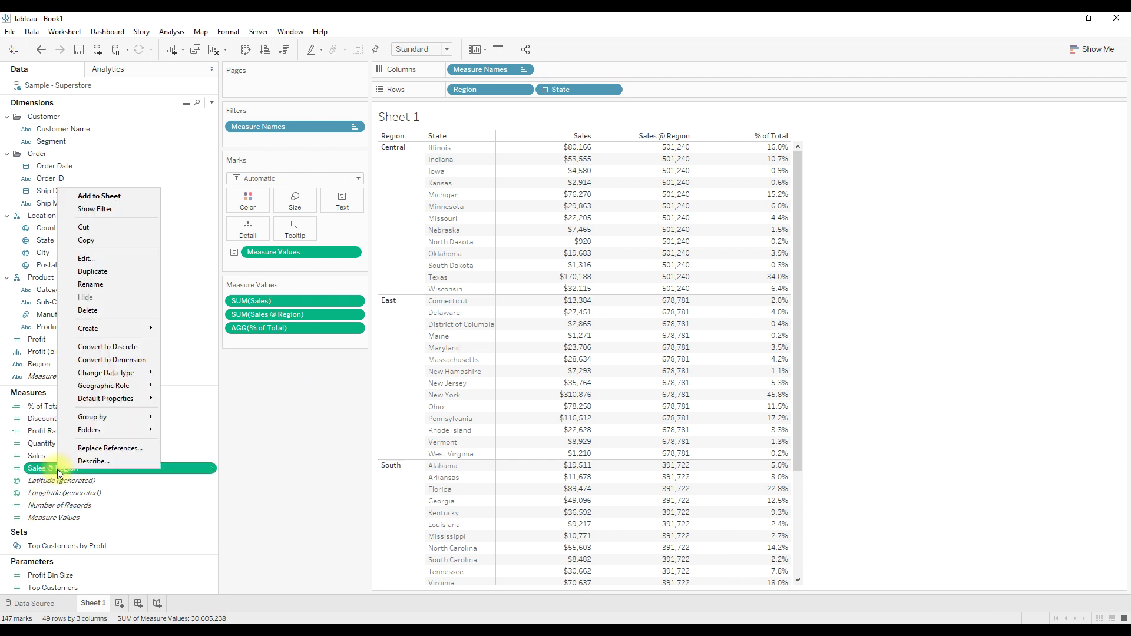
{"action": "left_click", "coordinate": [107, 262]}
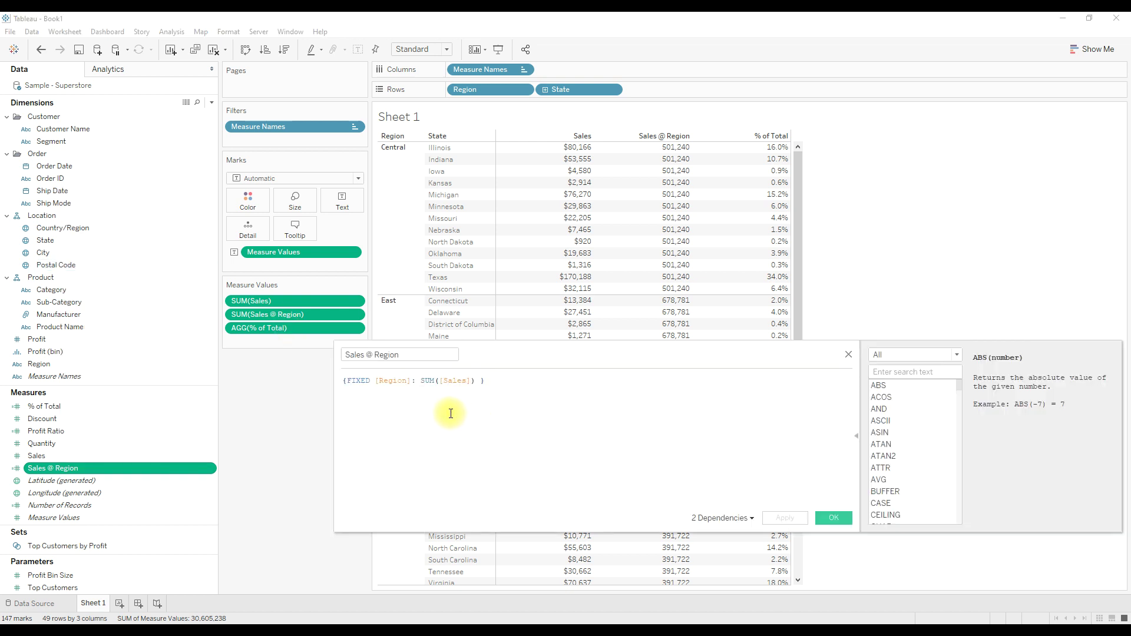
{"action": "double_click", "coordinate": [354, 381]}
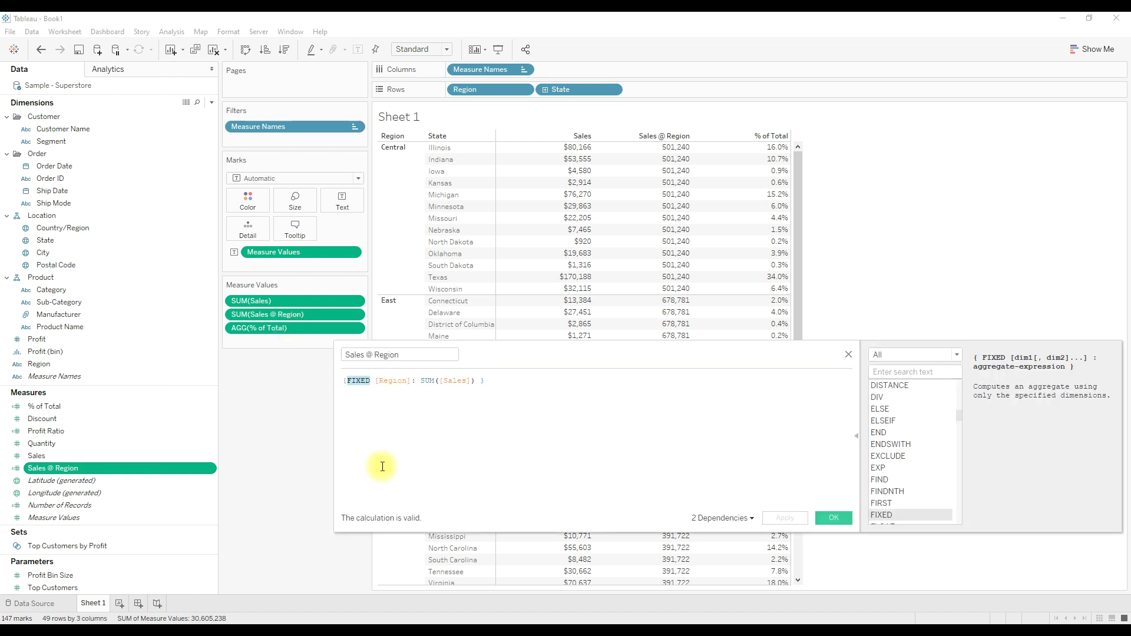
{"action": "type", "text": "Exc"}
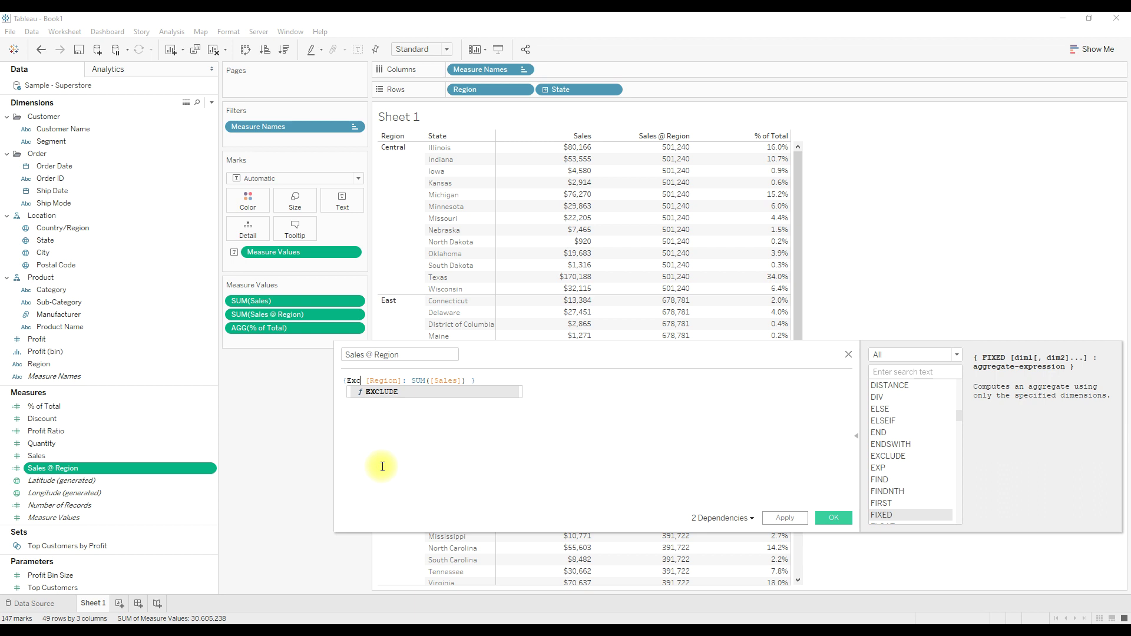
{"action": "key", "text": "Return"}
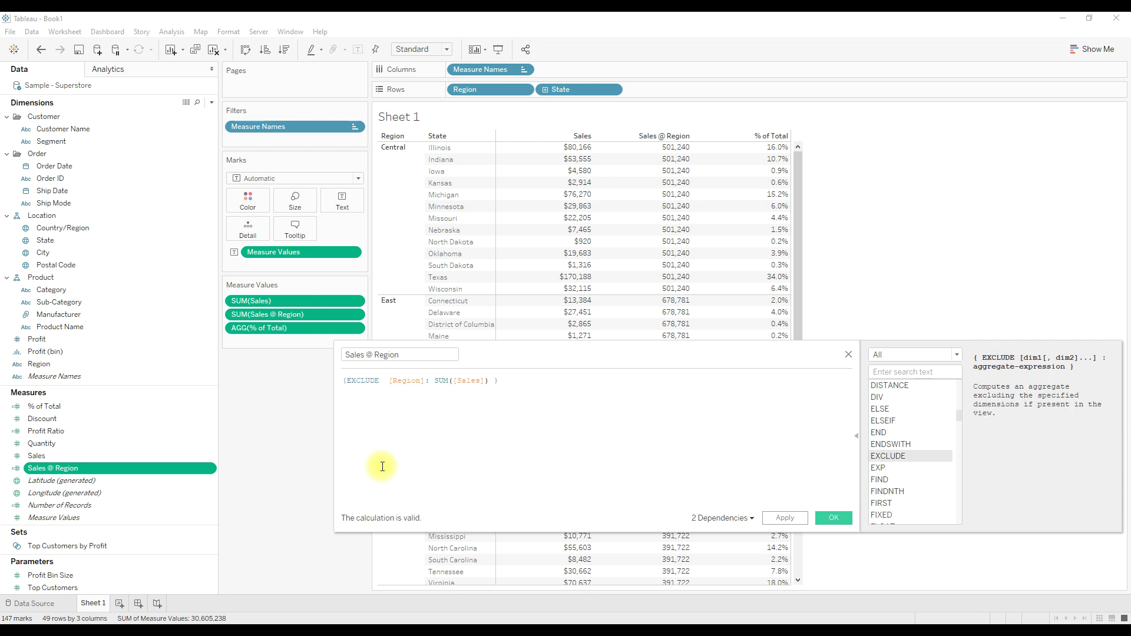
- Replace [Region] with [State] in the formula and save the calculation
{"action": "double_click", "coordinate": [406, 381]}
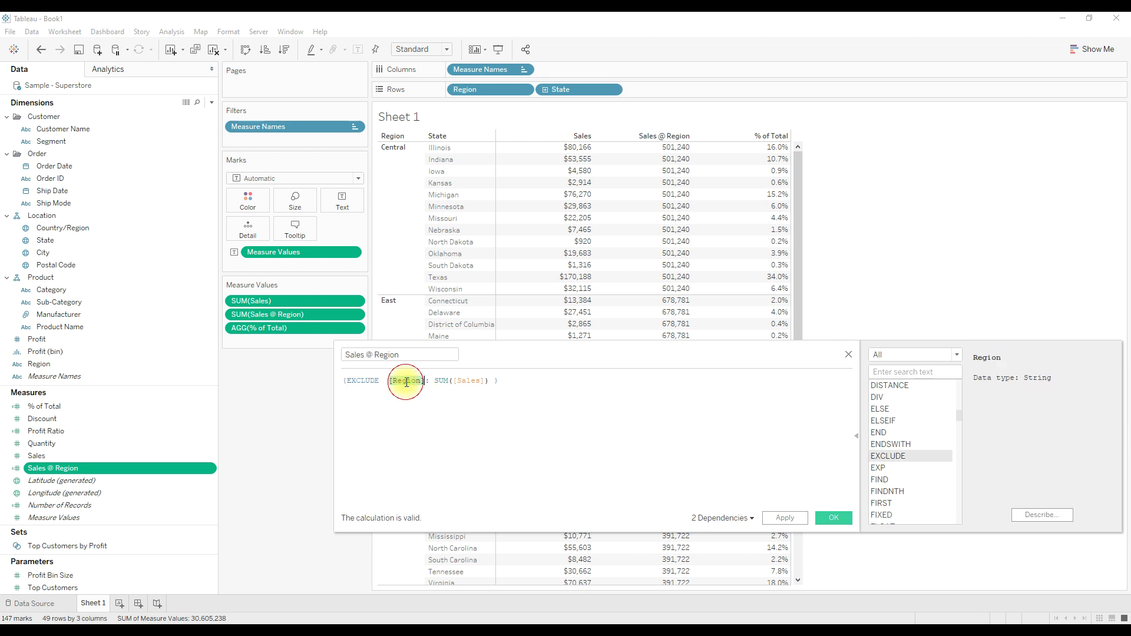
{"action": "type", "text": "st"}
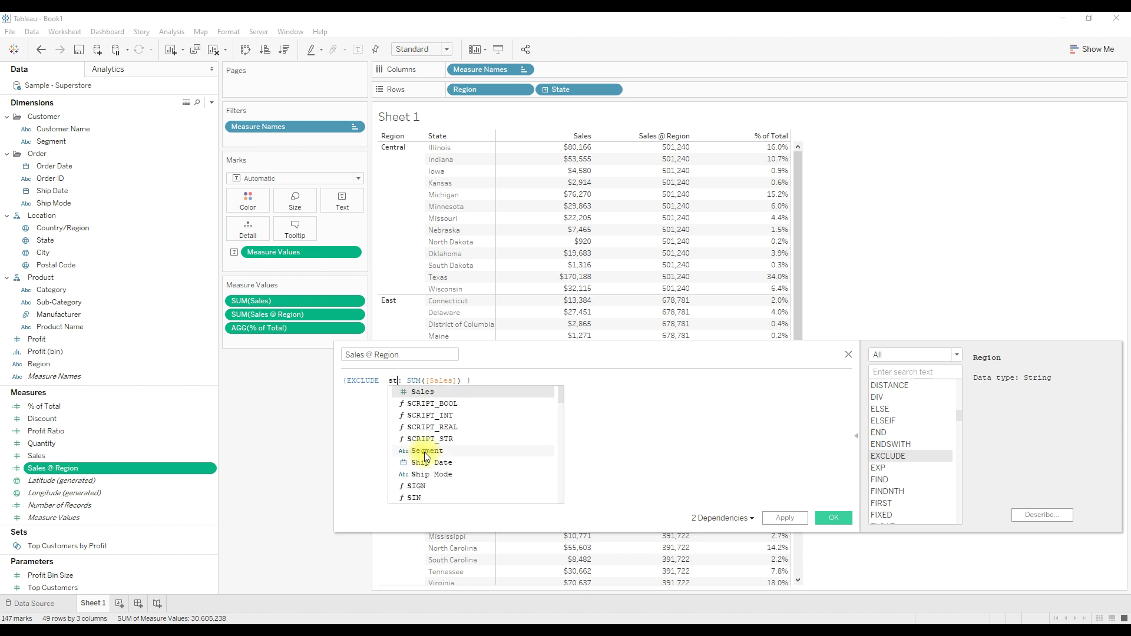
{"action": "type", "text": "ate"}
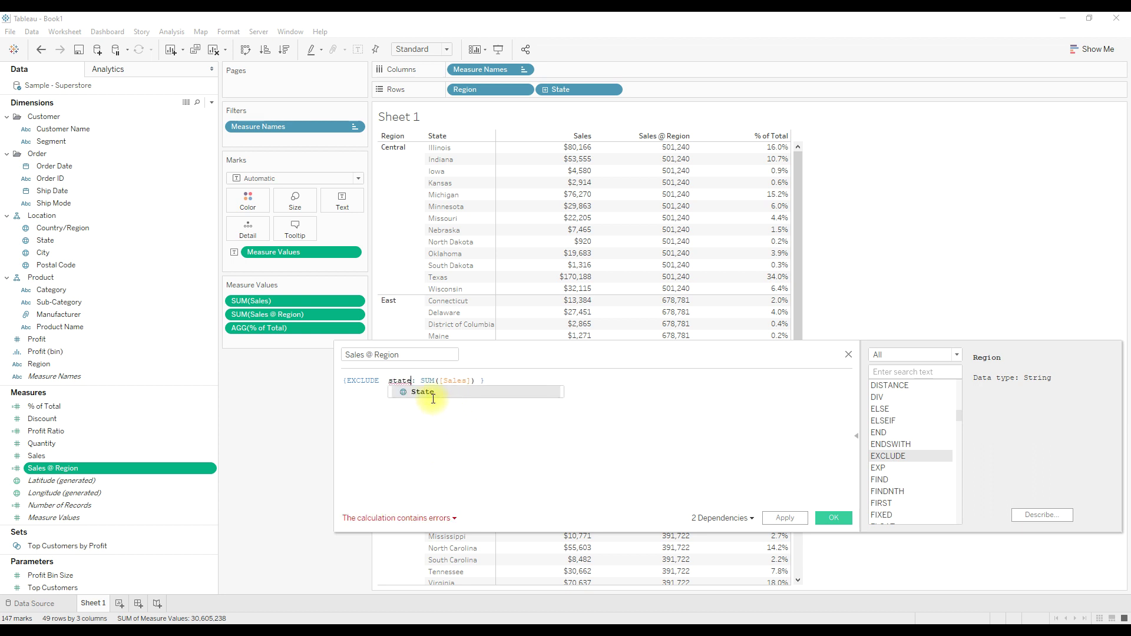
{"action": "key", "text": "Escape"}
{"action": "double_click", "coordinate": [398, 381]}
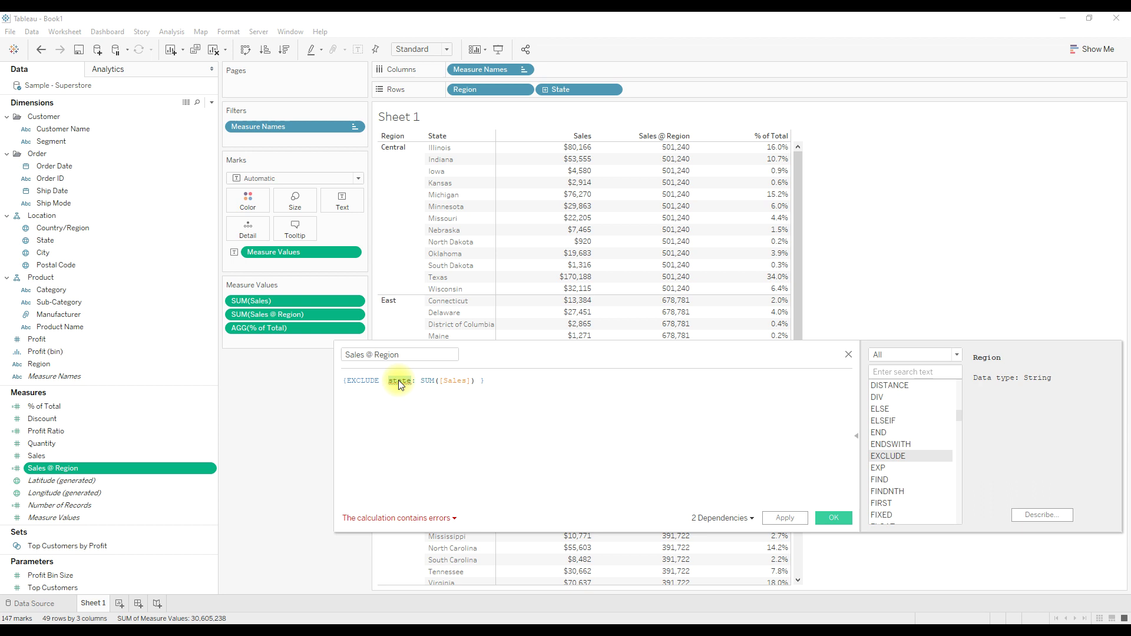
{"action": "type", "text": "sta"}
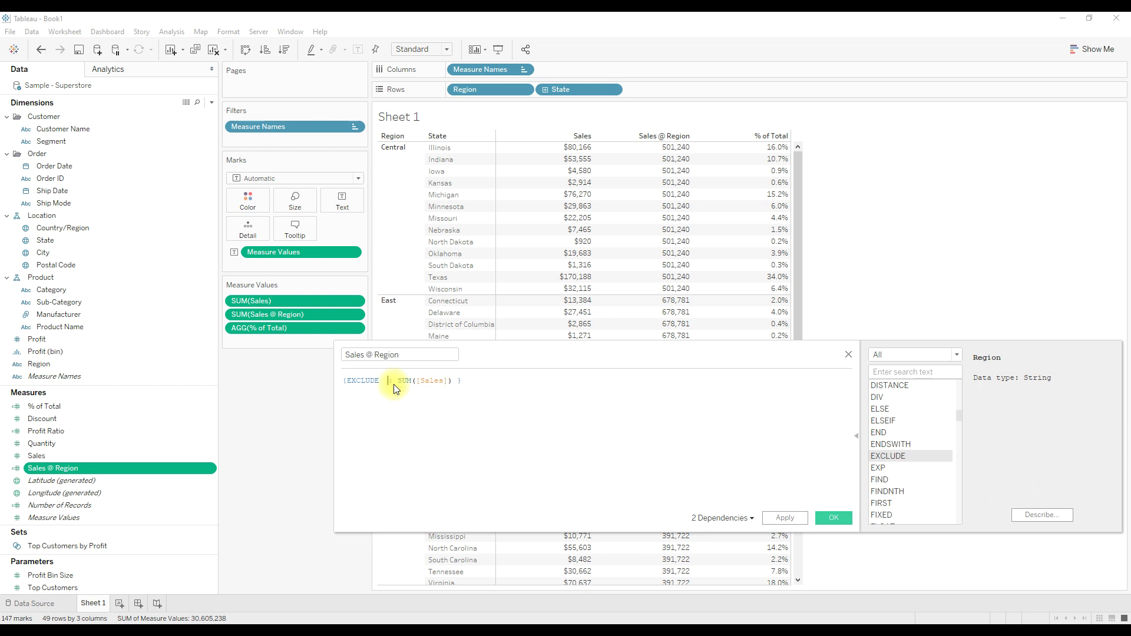
{"action": "type", "text": "t"}
{"action": "key", "text": "Return"}
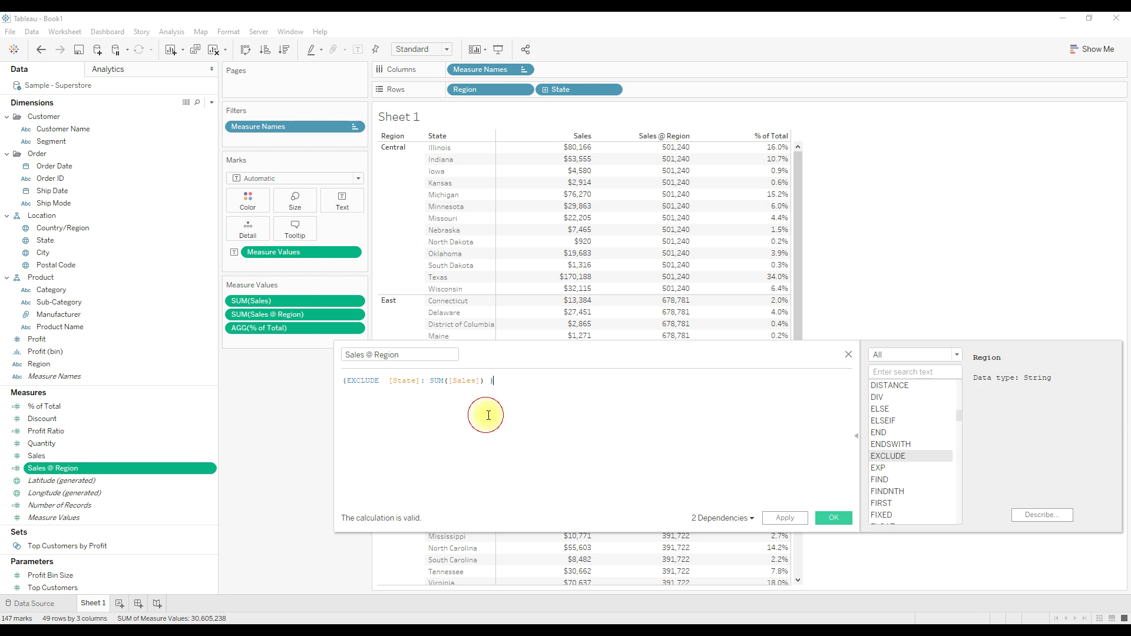
{"action": "left_click", "coordinate": [830, 518]}
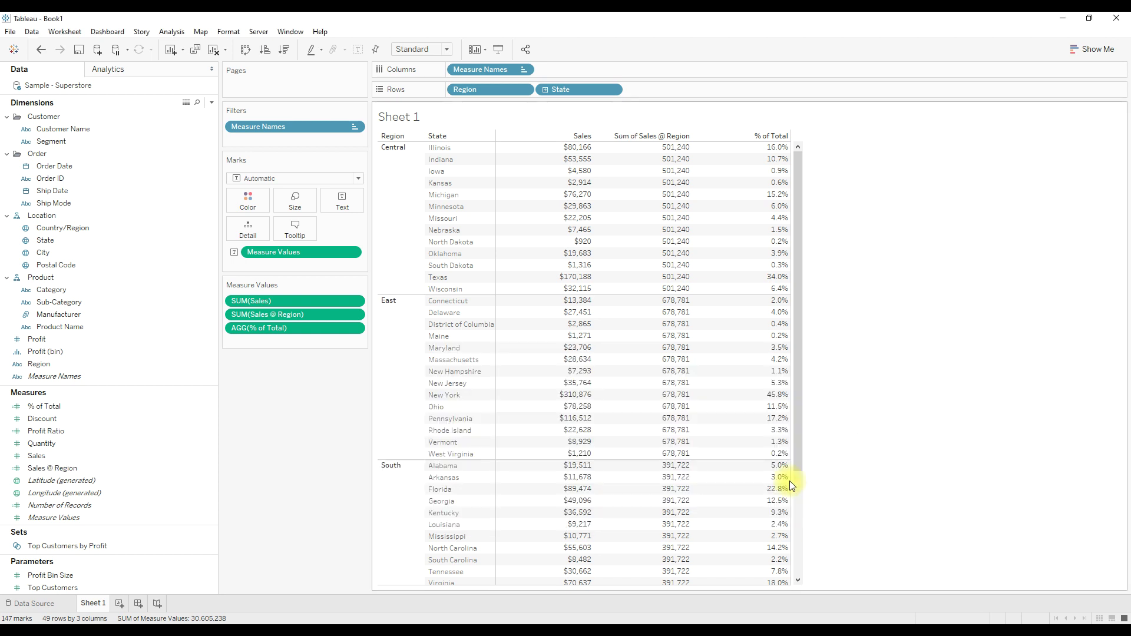
- Inspect the Central region's rows, then clear the selection
{"action": "mouse_move", "coordinate": [672, 155]}
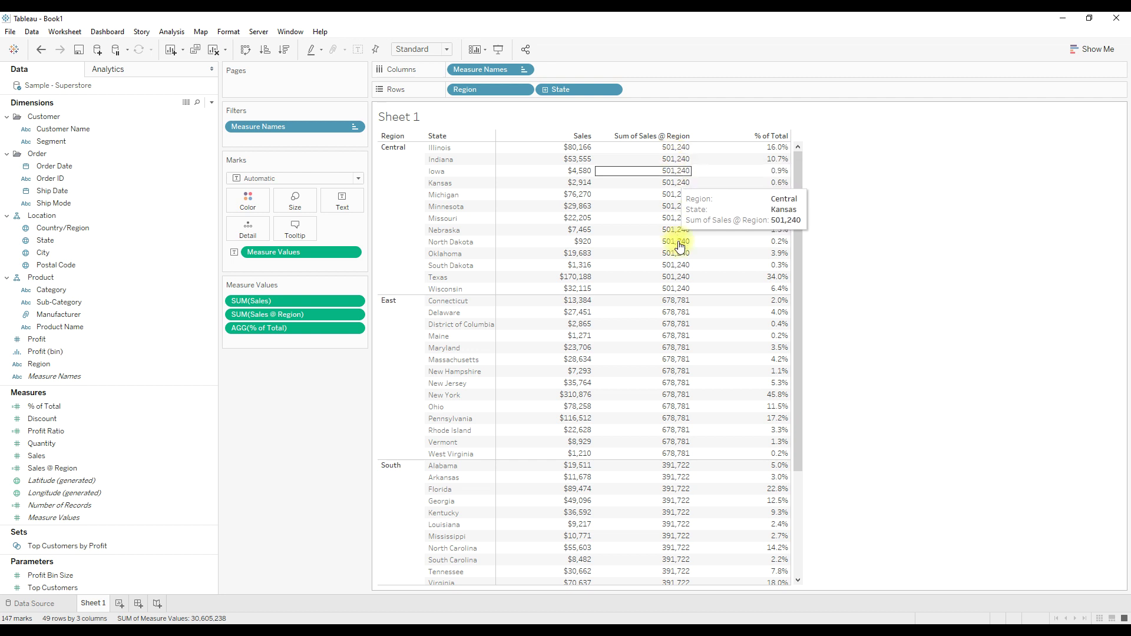
{"action": "mouse_move", "coordinate": [674, 185]}
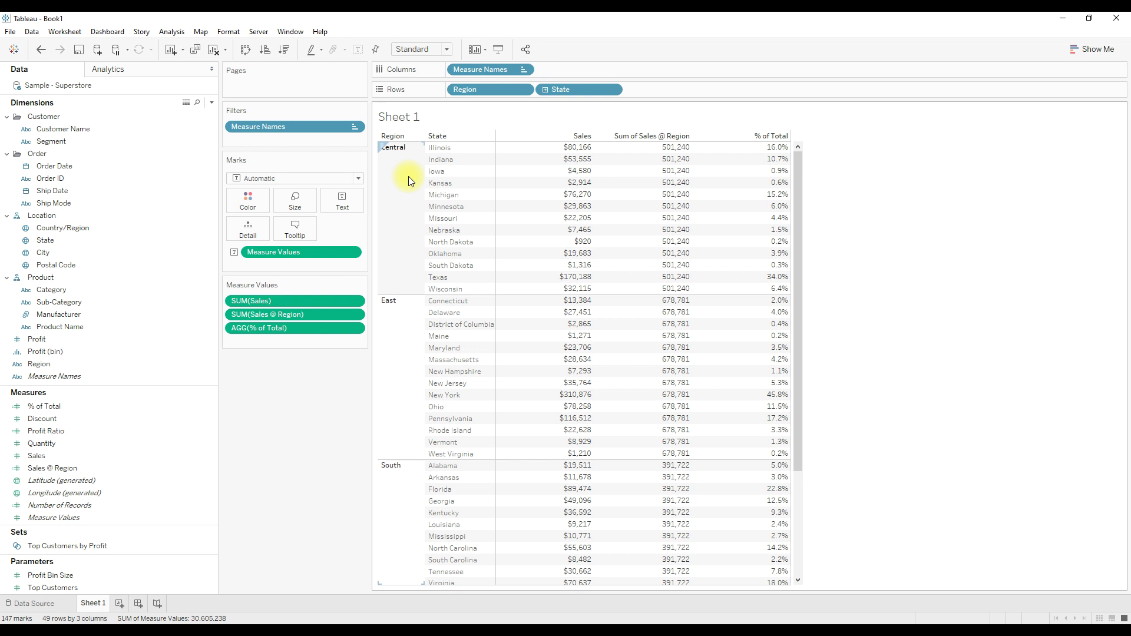
{"action": "left_click", "coordinate": [816, 390]}
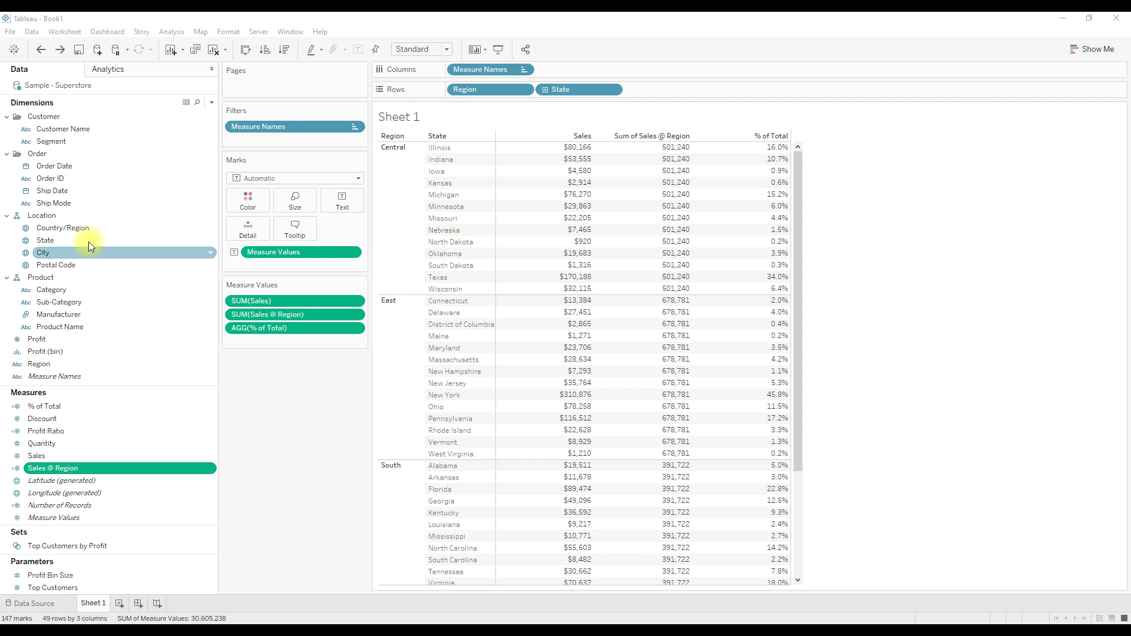
- Split Sheet 1 rows by Segment and Ship Mode alongside Region and State, removing the duplicate State
{"action": "left_click", "coordinate": [61, 141]}
{"action": "left_click_drag", "start_coordinate": [554, 135], "coordinate": [528, 93]}
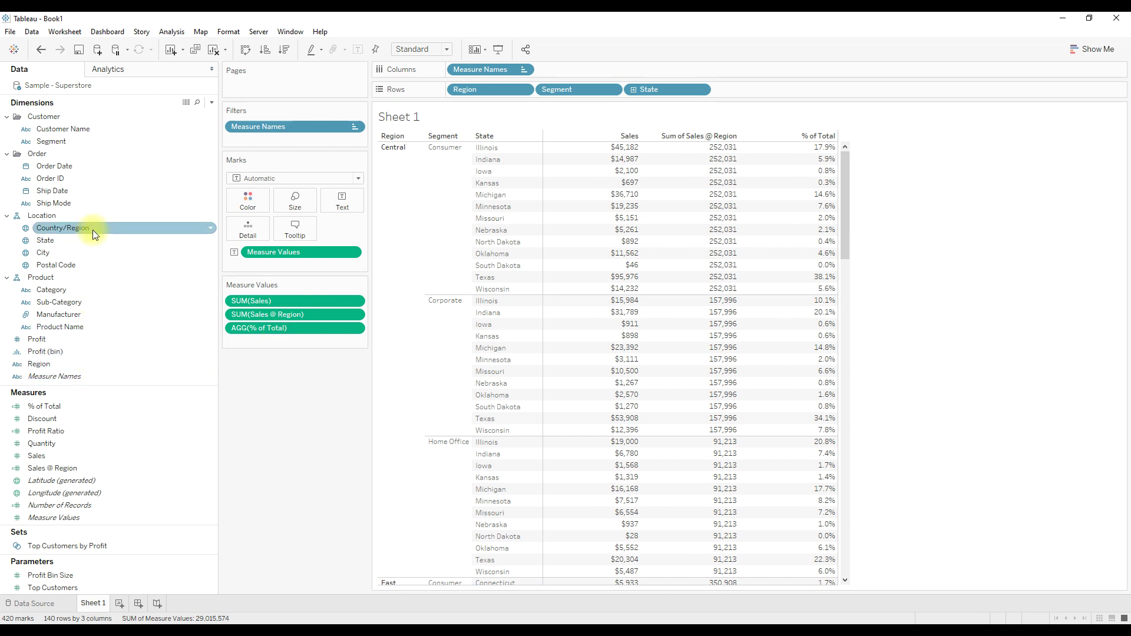
{"action": "left_click_drag", "start_coordinate": [80, 240], "coordinate": [628, 92]}
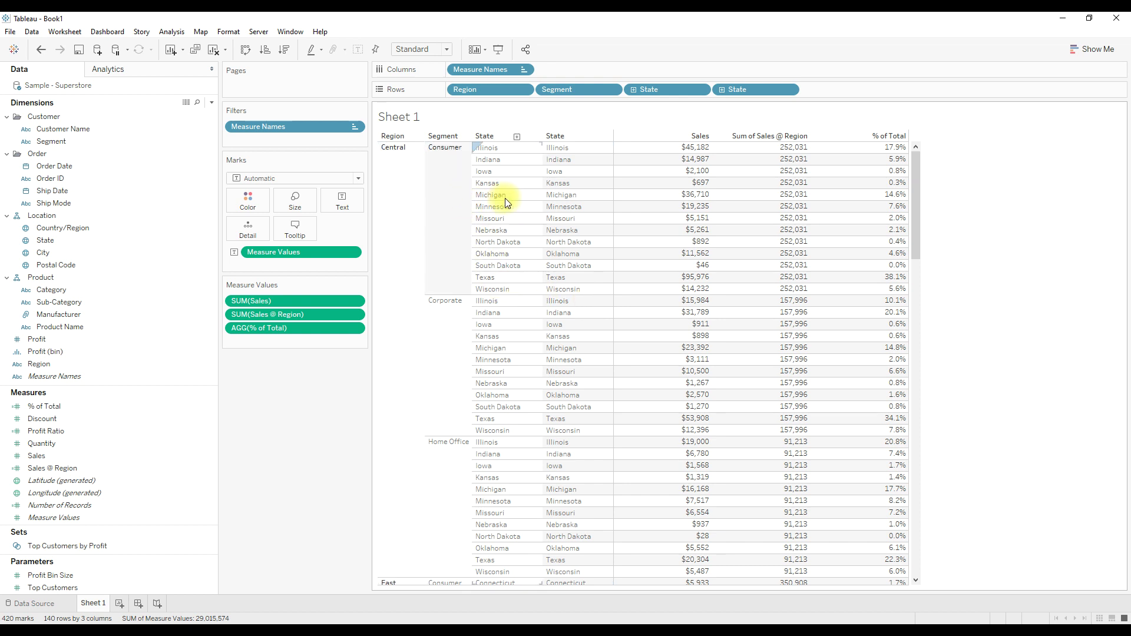
{"action": "left_click_drag", "start_coordinate": [751, 89], "coordinate": [224, 318]}
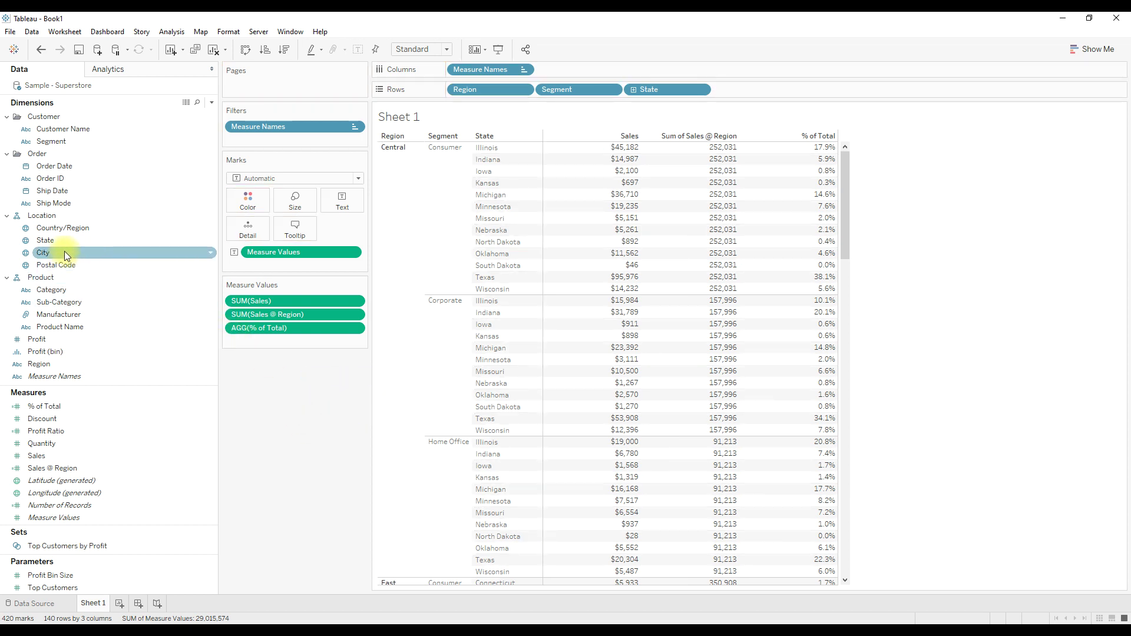
{"action": "left_click_drag", "start_coordinate": [63, 203], "coordinate": [752, 94]}
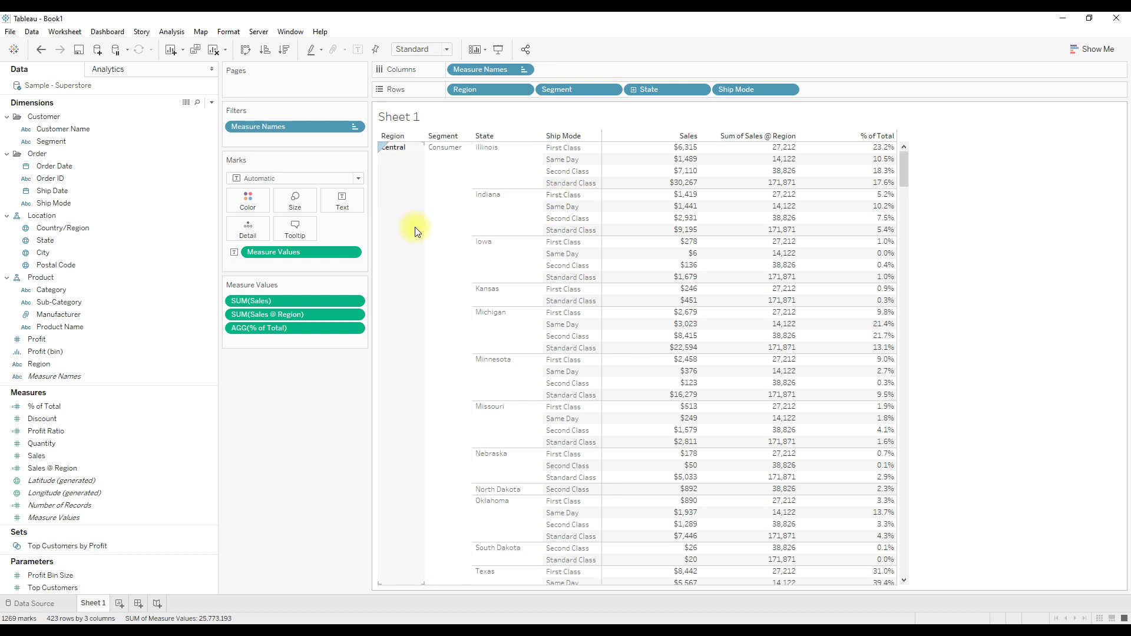
{"action": "mouse_move", "coordinate": [709, 215]}
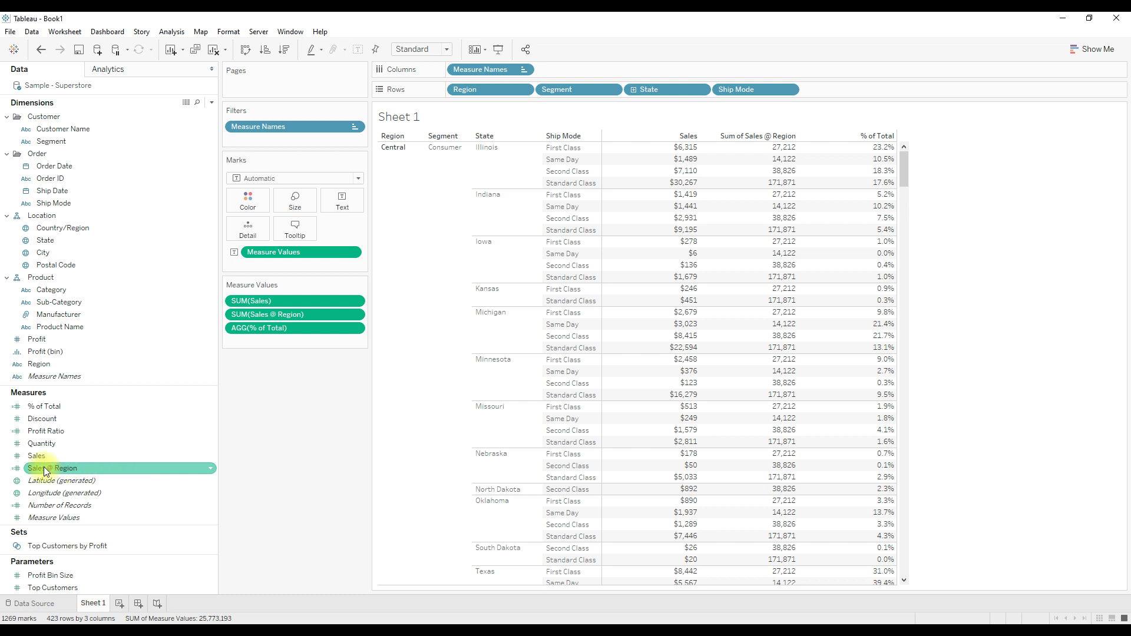
- Redefine Sales @ Region as {FIXED [Region]: SUM([Sales])} and move it into Dimensions
{"action": "left_click_drag", "start_coordinate": [43, 466], "coordinate": [47, 280]}
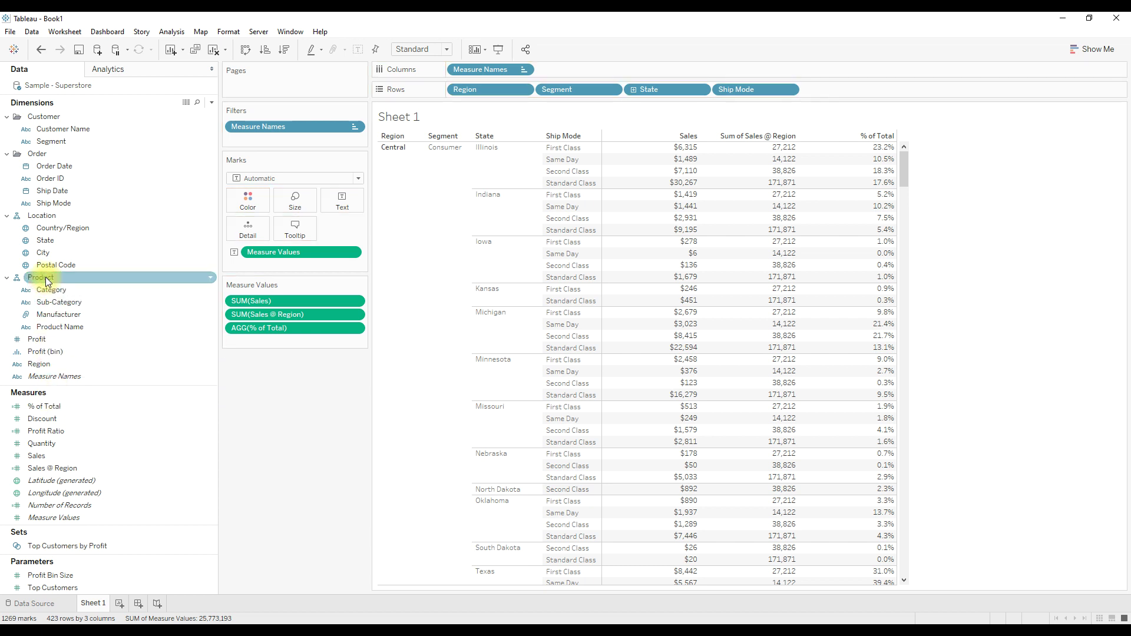
{"action": "right_click", "coordinate": [104, 471]}
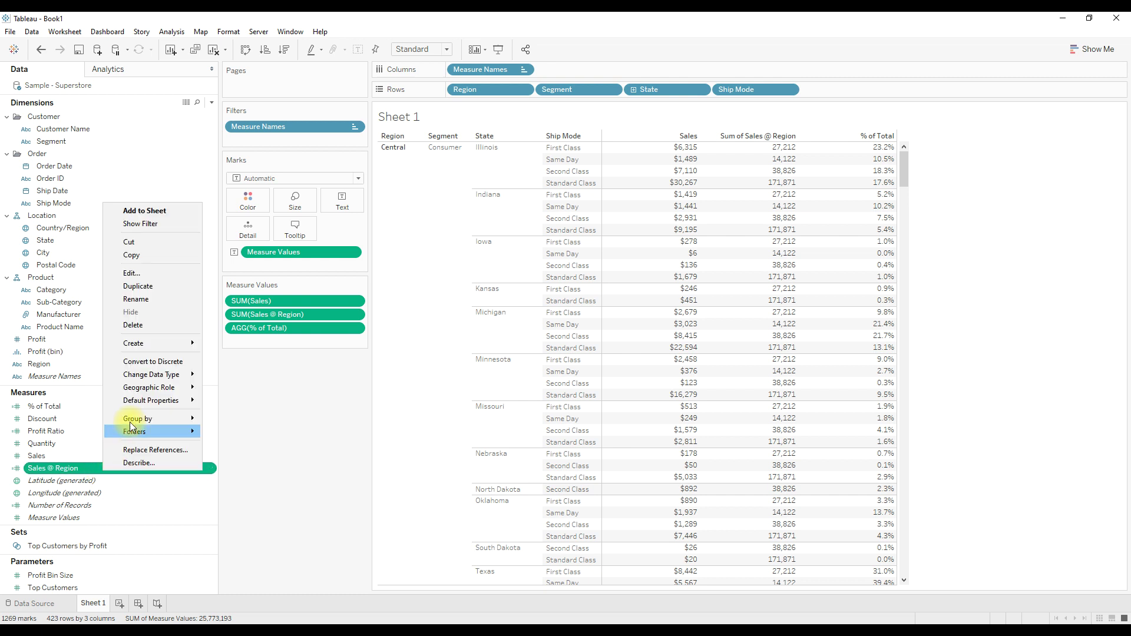
{"action": "left_click", "coordinate": [142, 273]}
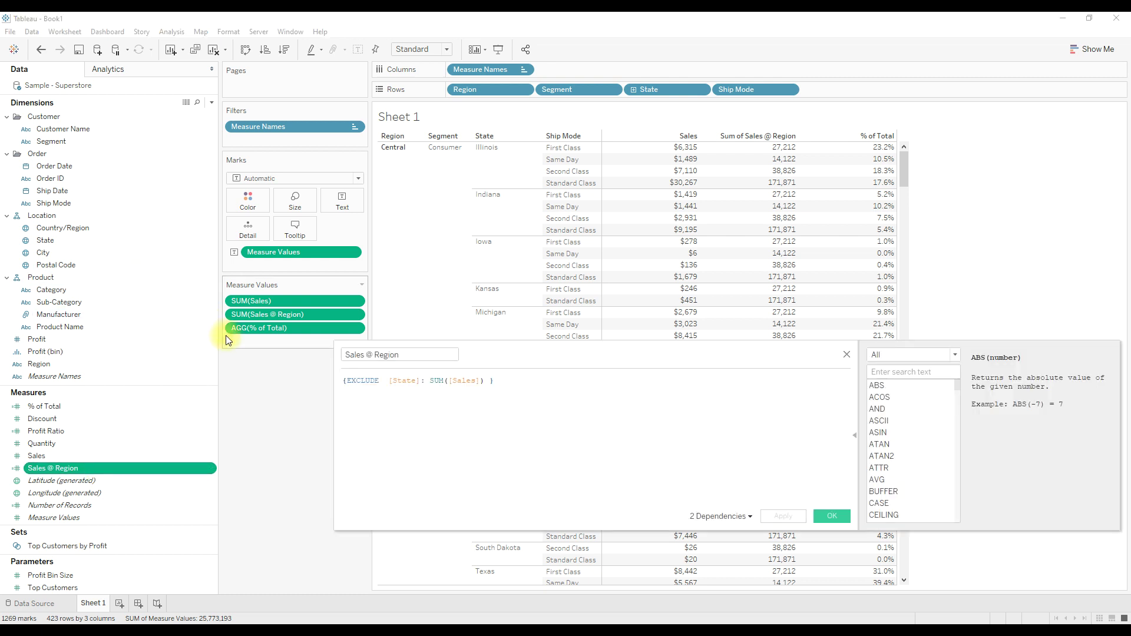
{"action": "double_click", "coordinate": [361, 381]}
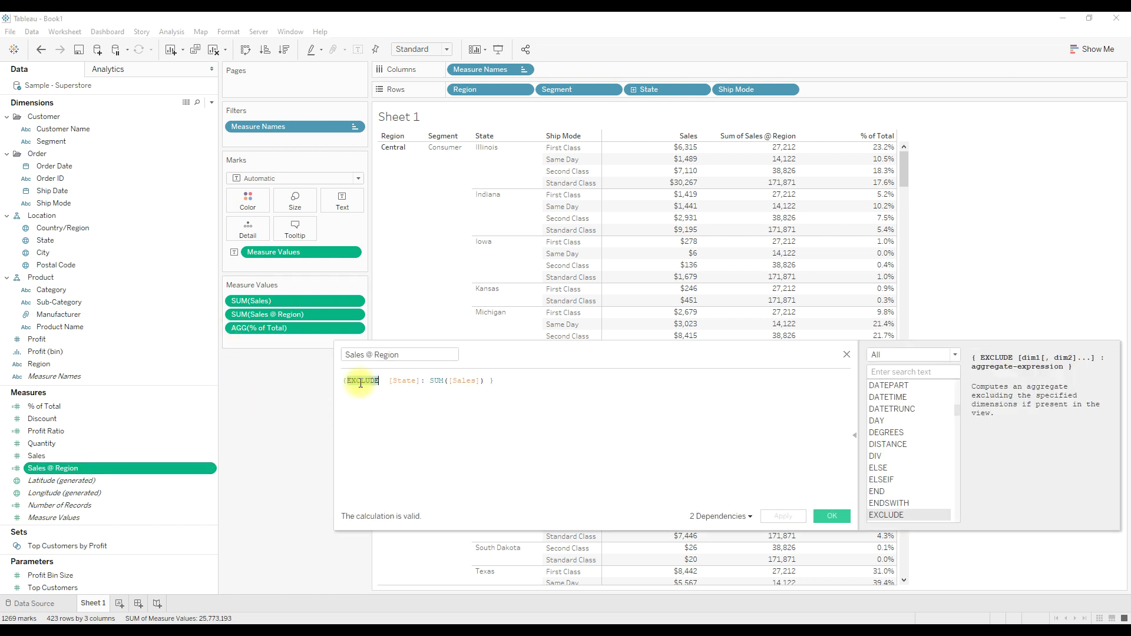
{"action": "type", "text": "FIXED"}
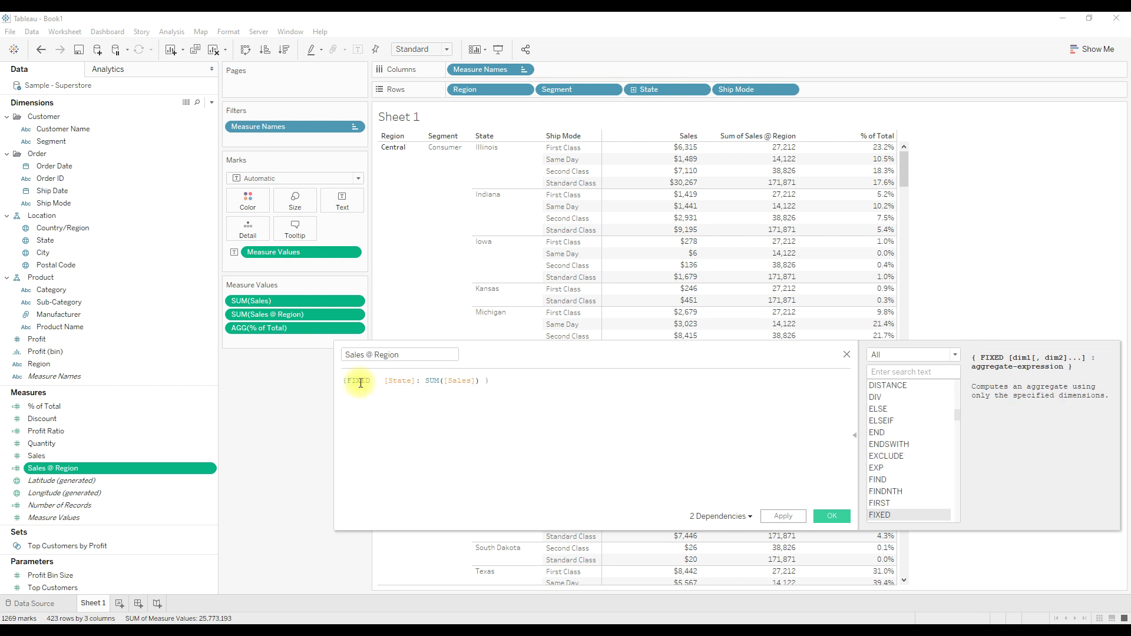
{"action": "double_click", "coordinate": [398, 380]}
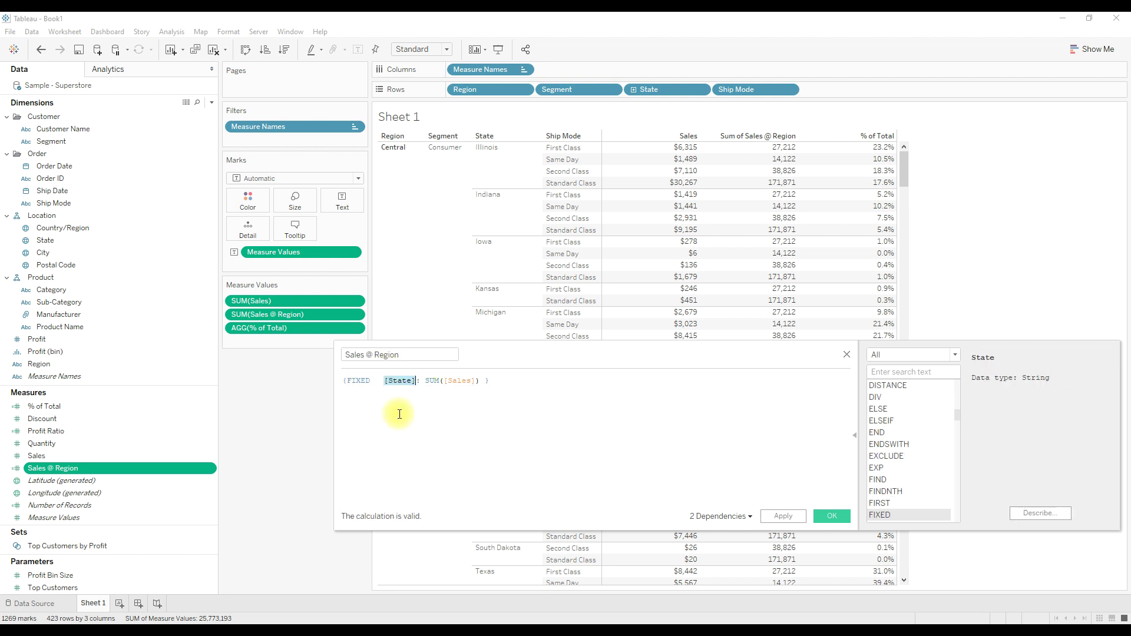
{"action": "type", "text": "Region"}
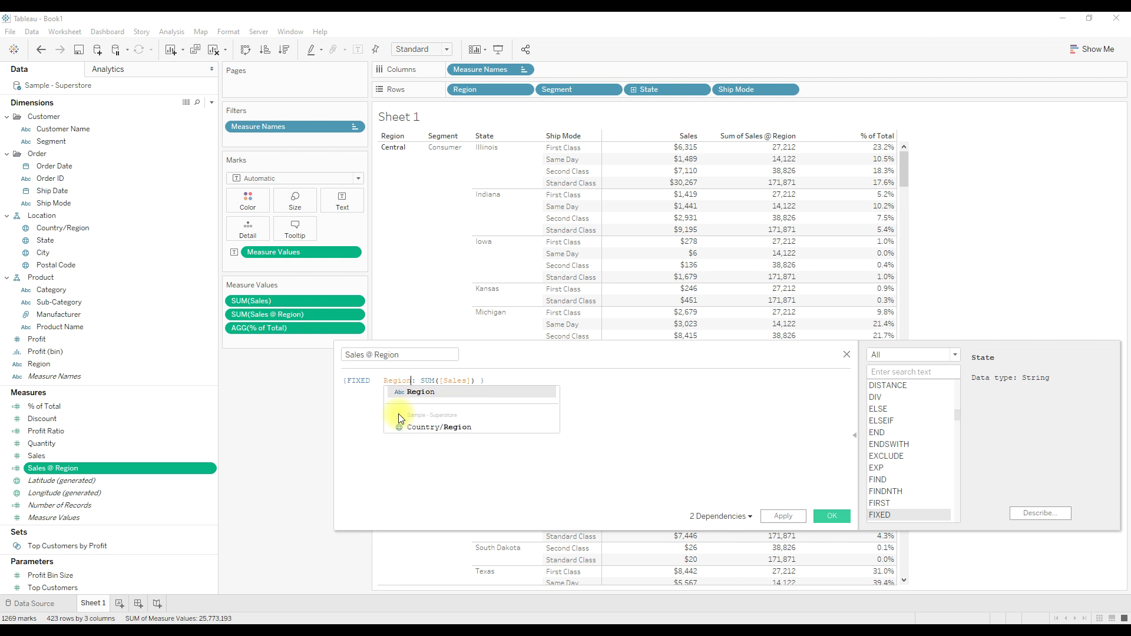
{"action": "left_click", "coordinate": [417, 392]}
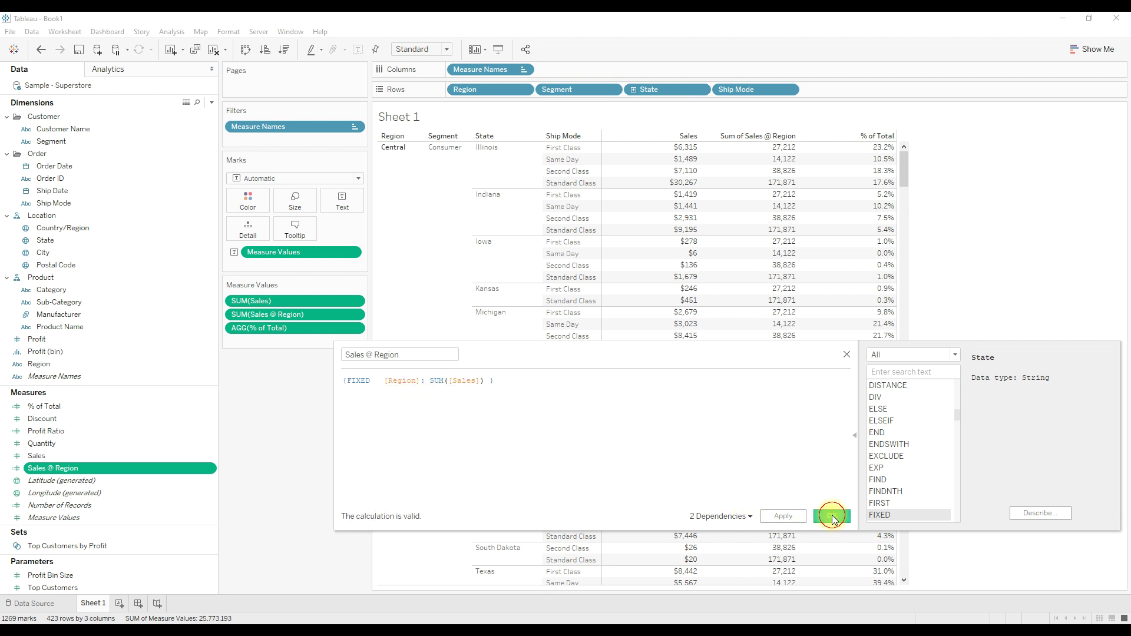
{"action": "left_click", "coordinate": [832, 516]}
{"action": "left_click_drag", "start_coordinate": [51, 467], "coordinate": [53, 324]}
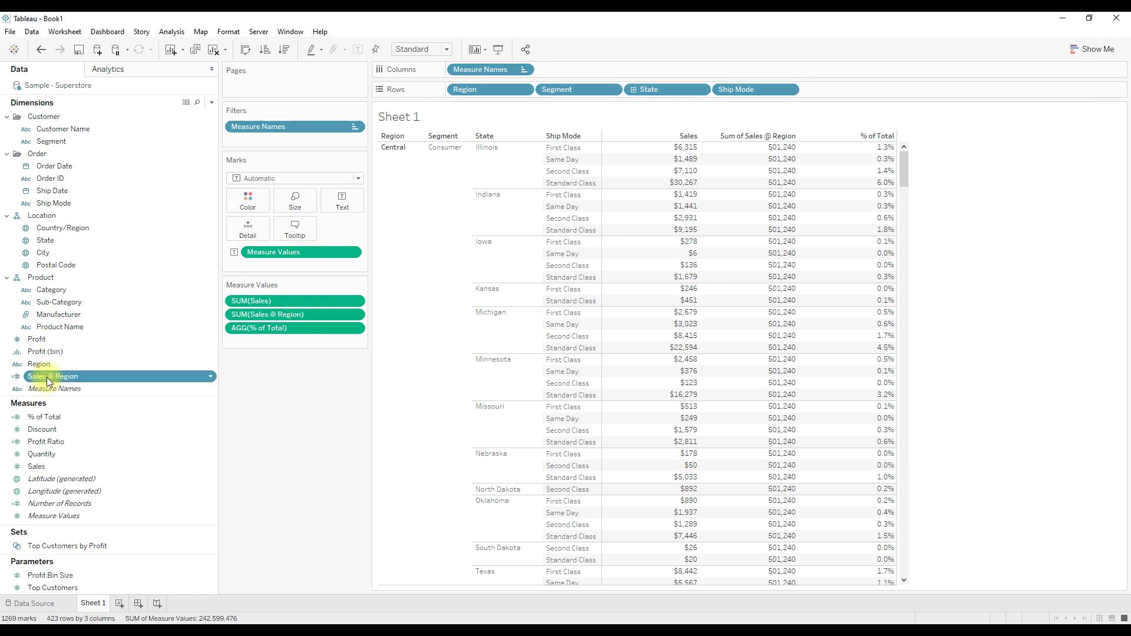
{"action": "left_click_drag", "start_coordinate": [48, 381], "coordinate": [81, 400]}
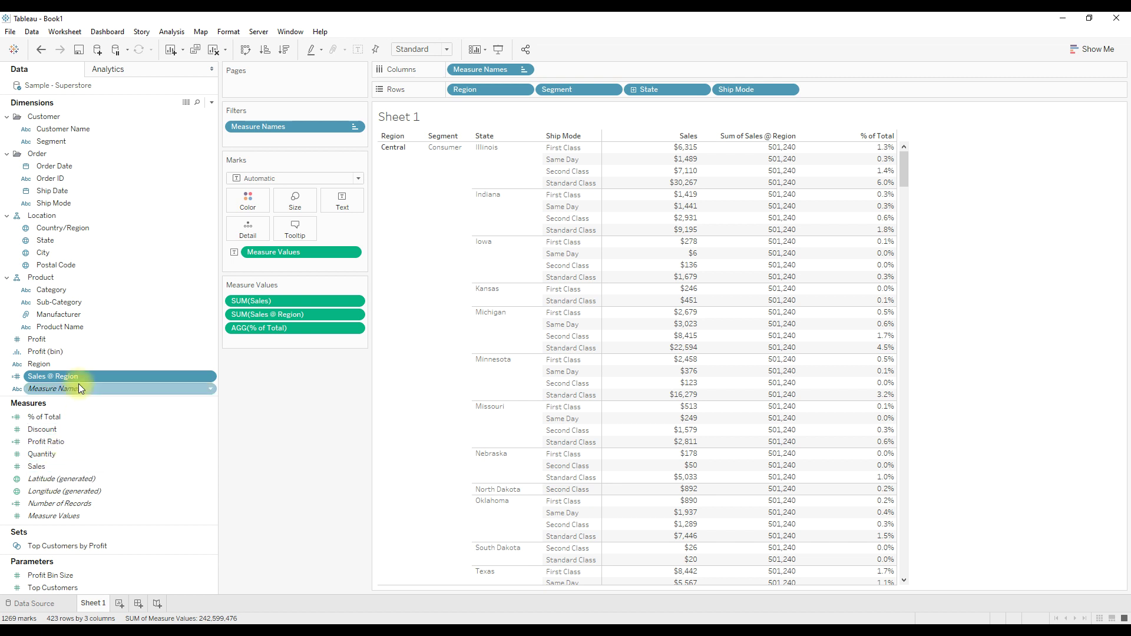
- Return Sales @ Region to Measures with its formula restored to {EXCLUDE [State]: SUM([Sales])}
{"action": "right_click", "coordinate": [81, 375]}
{"action": "mouse_move", "coordinate": [130, 226]}
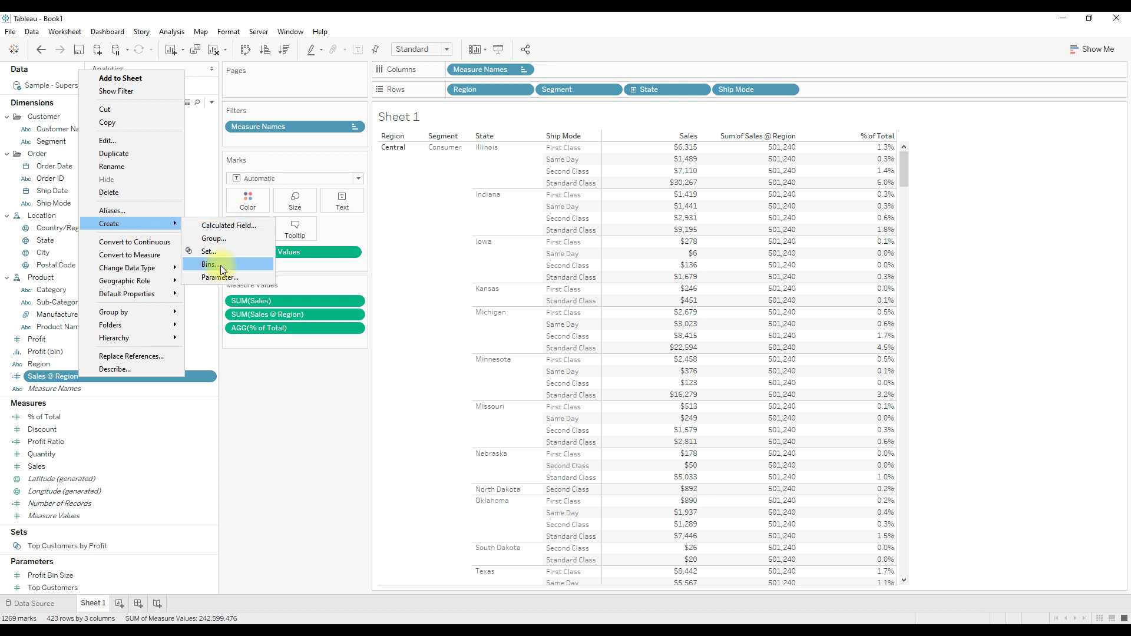
{"action": "left_click", "coordinate": [290, 465]}
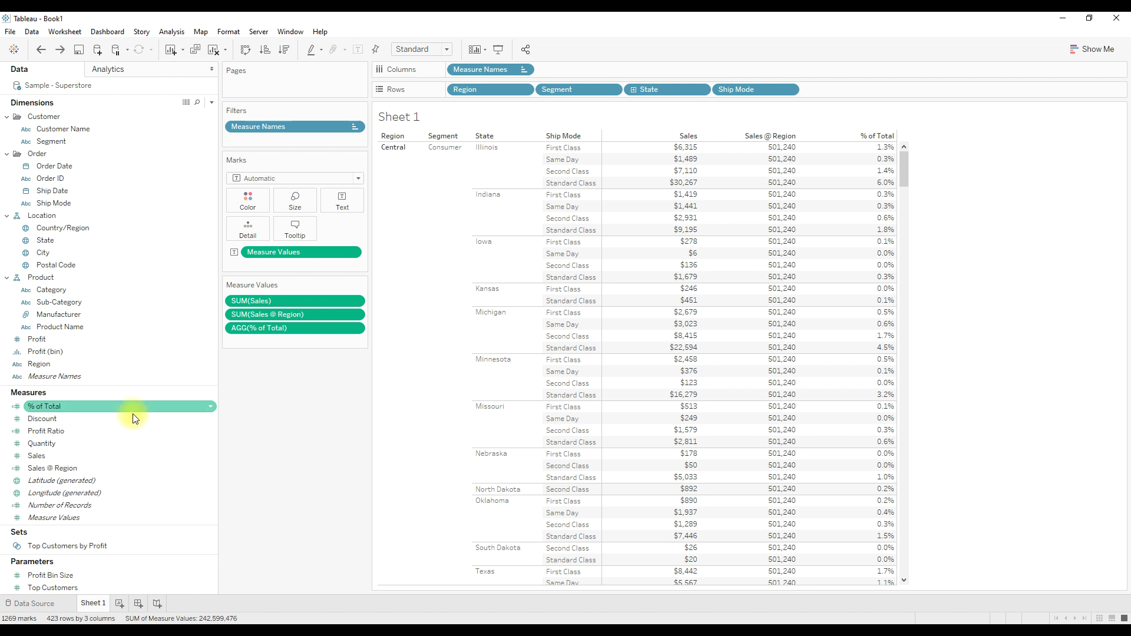
{"action": "right_click", "coordinate": [73, 467]}
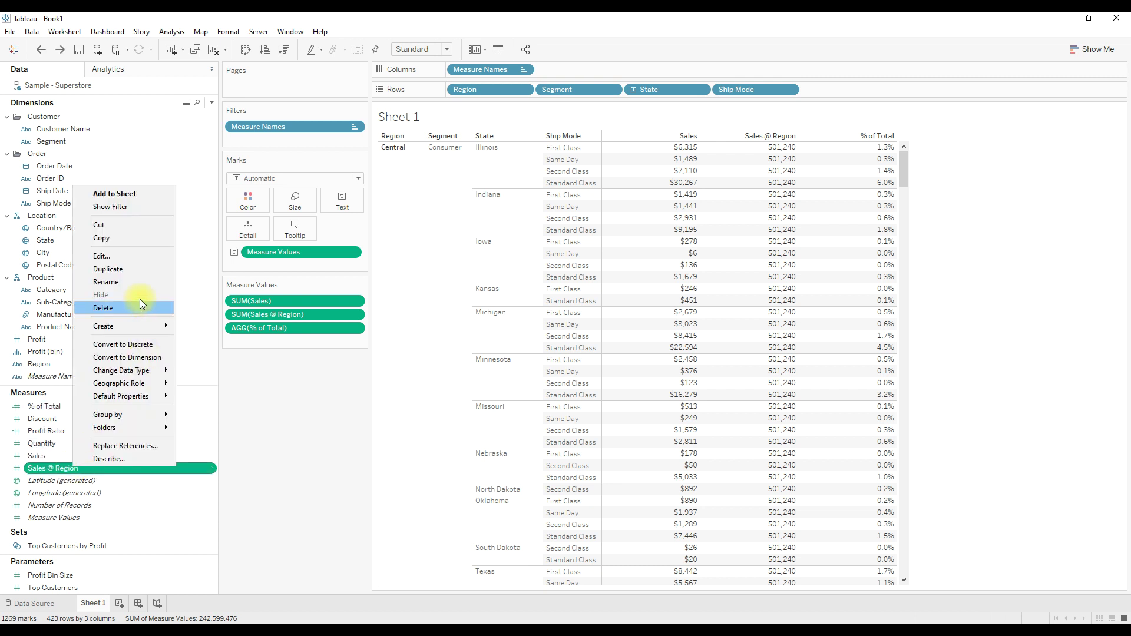
{"action": "left_click", "coordinate": [124, 256]}
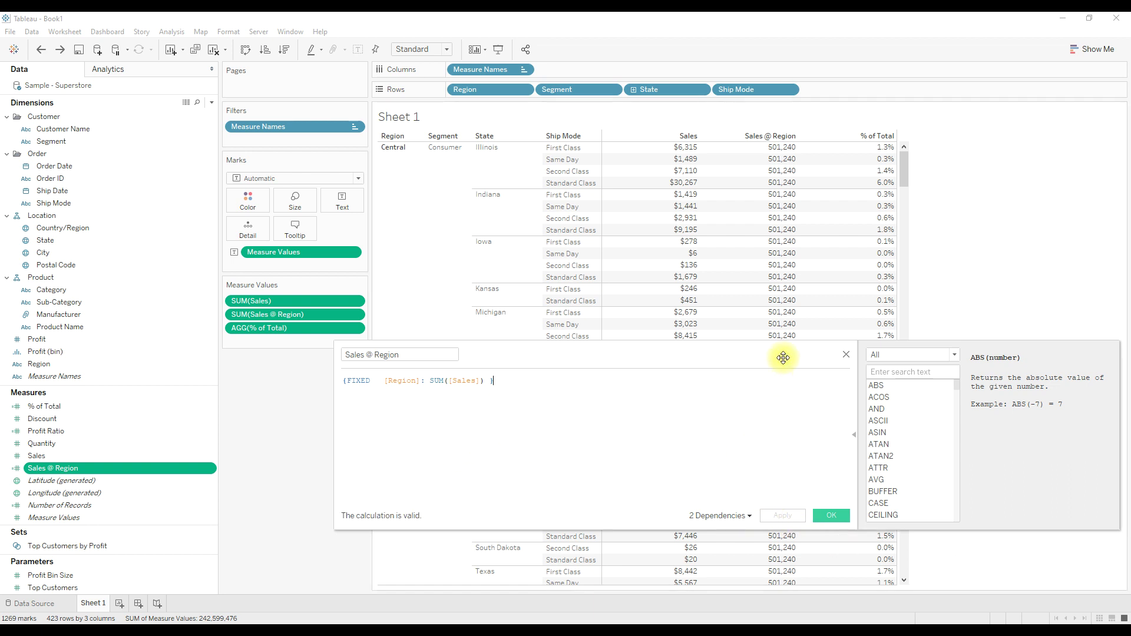
{"action": "left_click", "coordinate": [846, 354]}
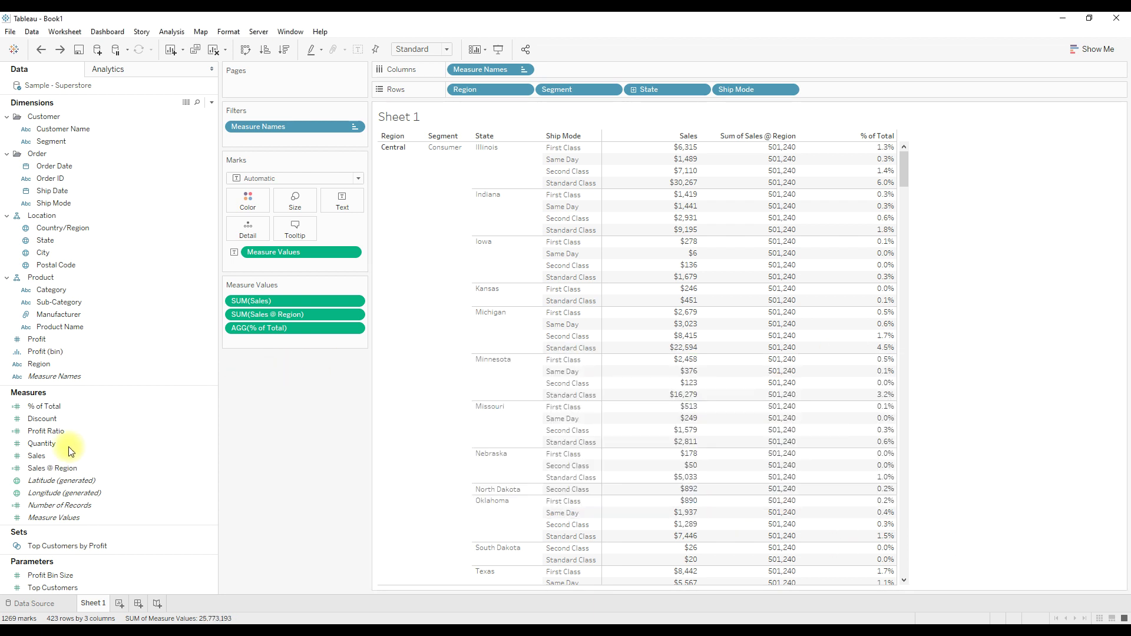
{"action": "right_click", "coordinate": [56, 468]}
{"action": "left_click", "coordinate": [107, 269]}
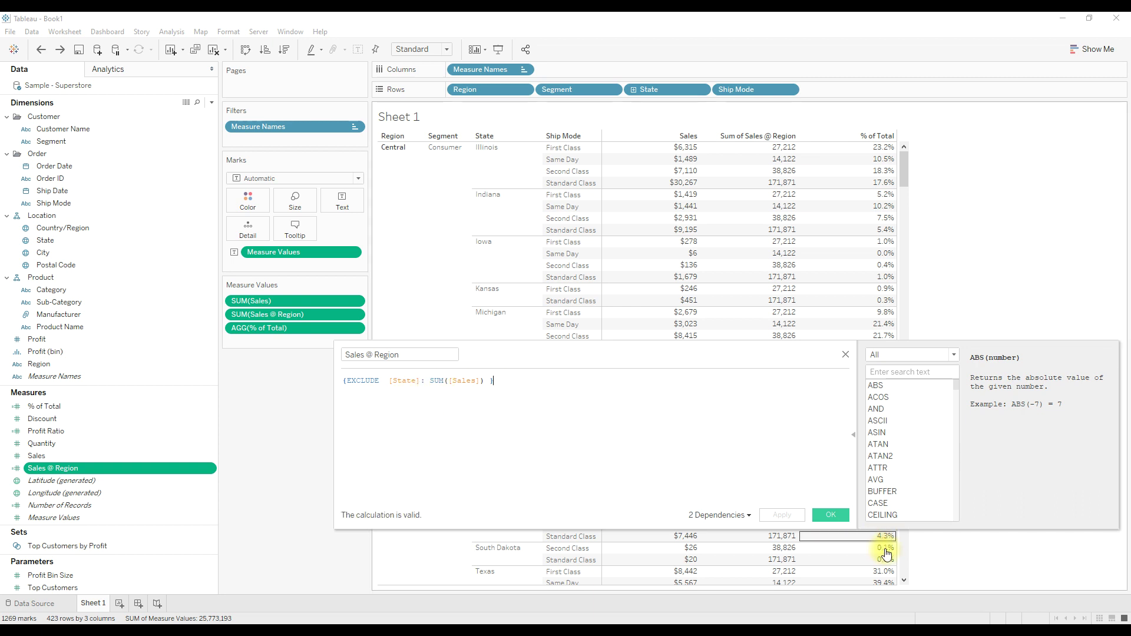
{"action": "left_click", "coordinate": [831, 515]}
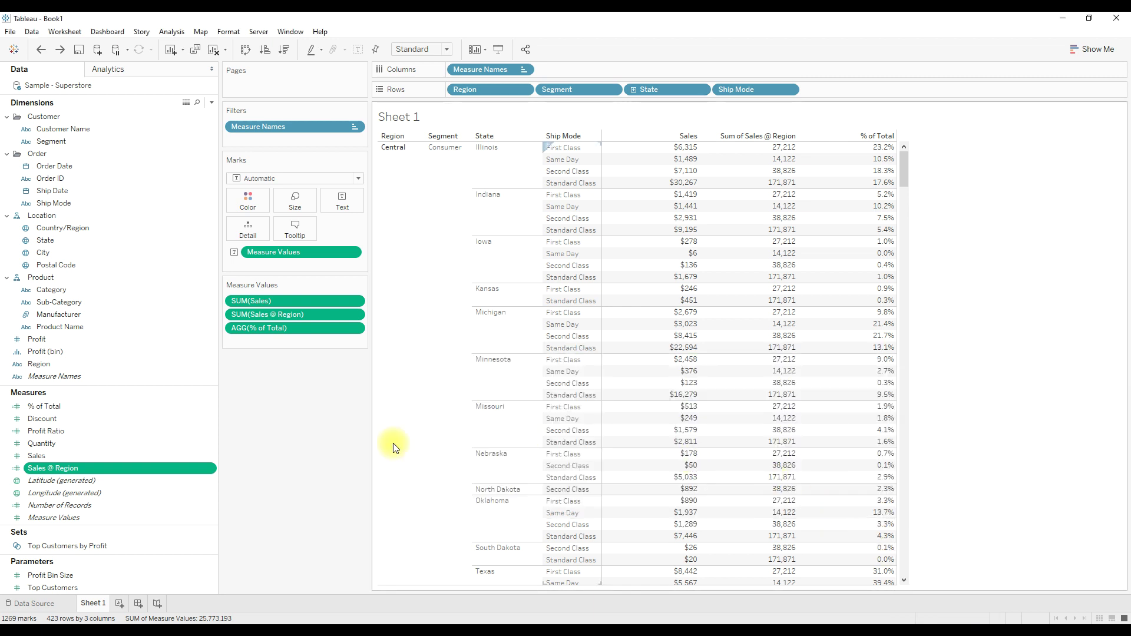
{"action": "right_click", "coordinate": [108, 469]}
{"action": "mouse_move", "coordinate": [188, 341]}
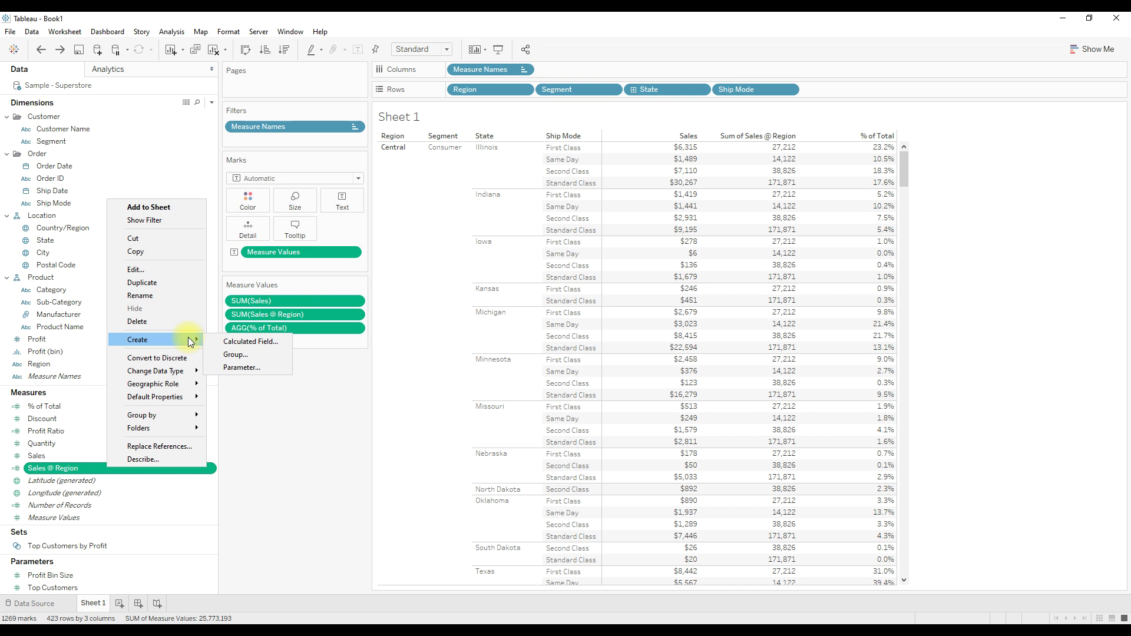
- Dismiss the field menu and switch to the order-of-operations help page
{"action": "left_click", "coordinate": [270, 442]}
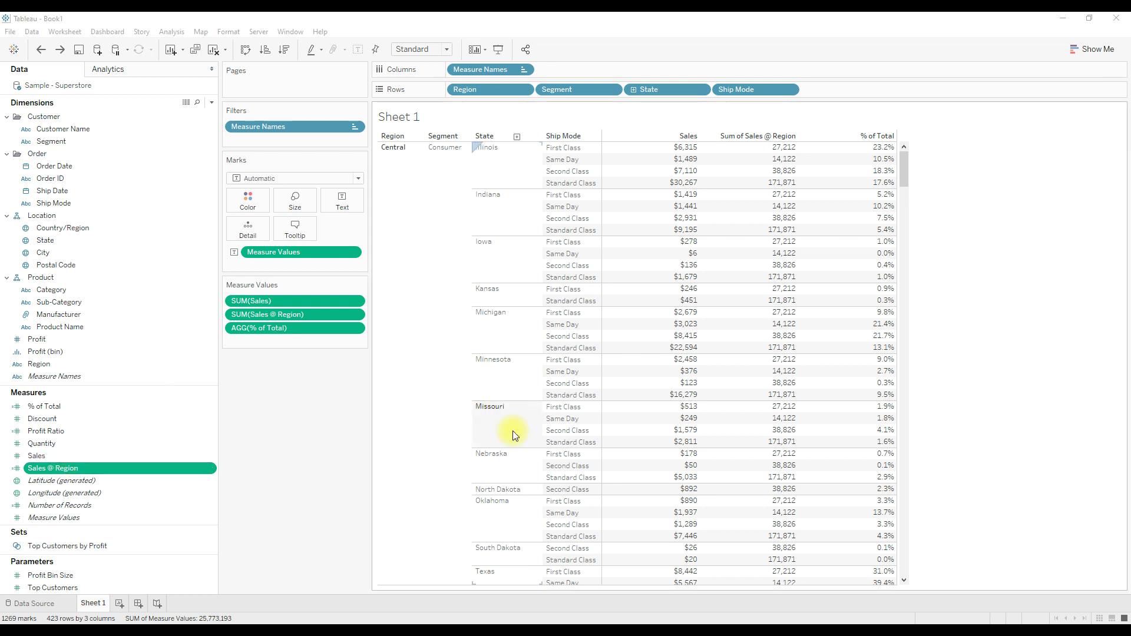
{"action": "key", "text": "alt+Tab"}
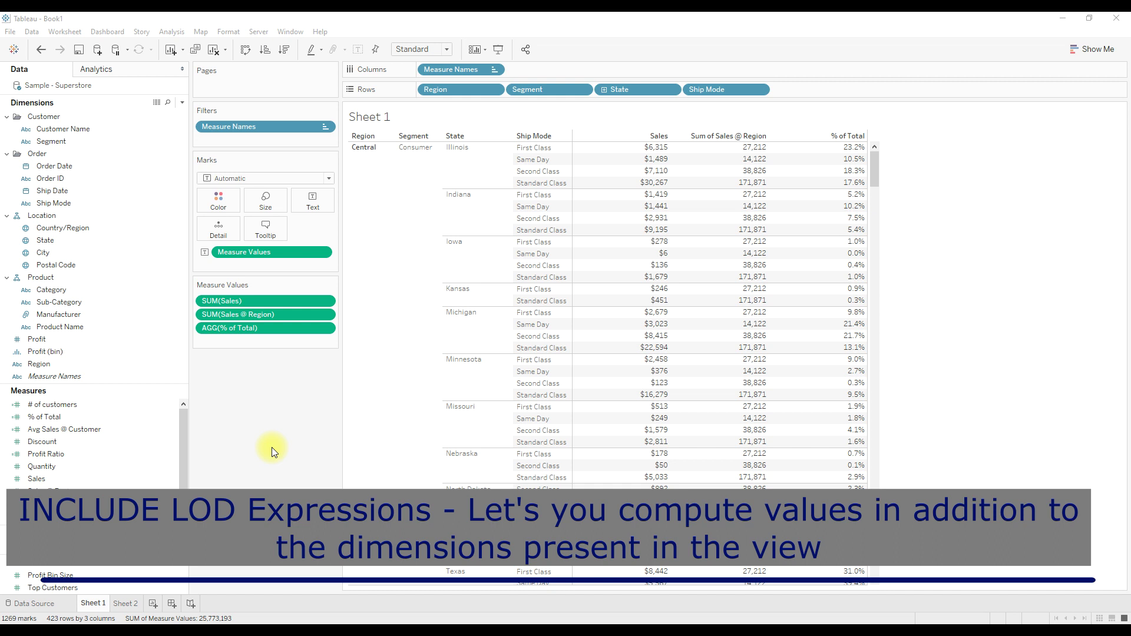
- On Sheet 2, list the regions as rows showing average Sales
{"action": "left_click", "coordinate": [130, 605]}
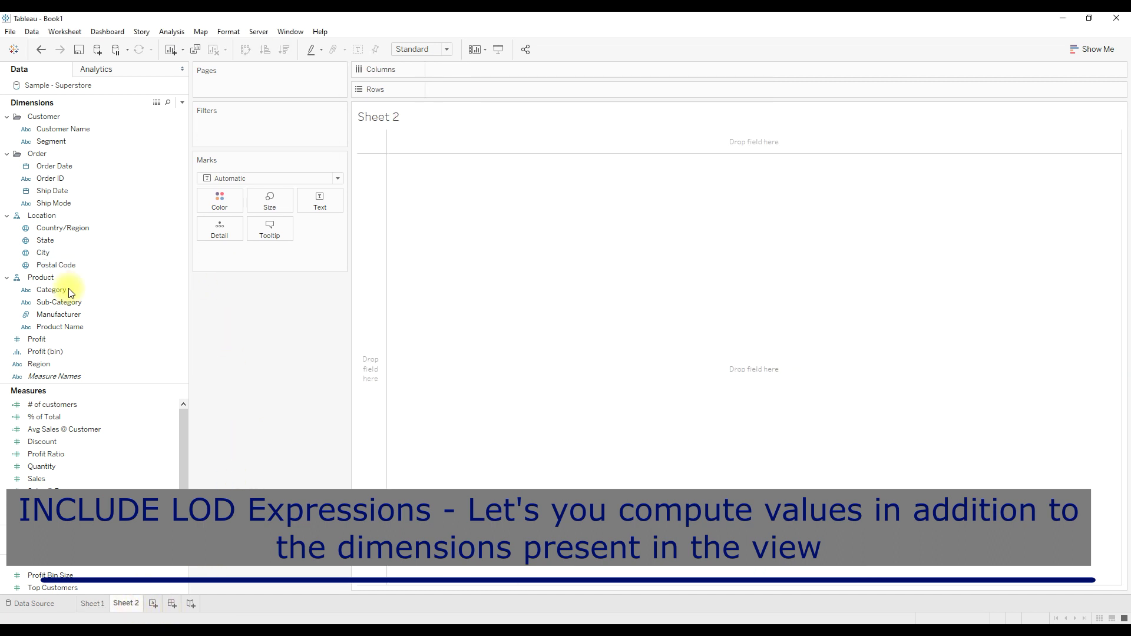
{"action": "left_click_drag", "start_coordinate": [53, 363], "coordinate": [439, 89]}
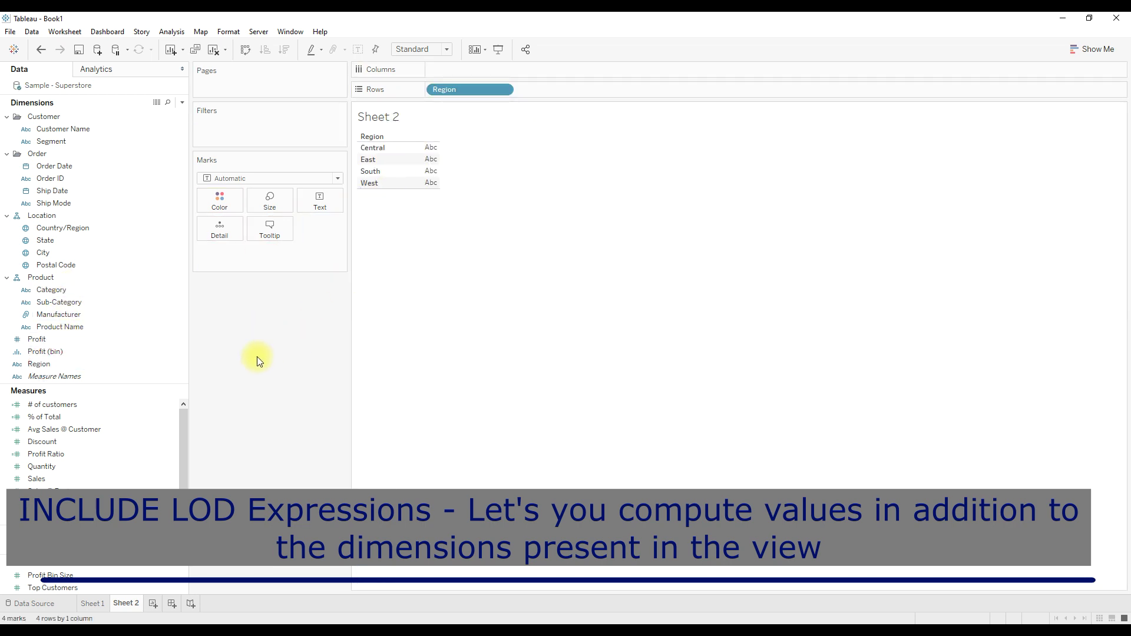
{"action": "left_click_drag", "start_coordinate": [349, 242], "coordinate": [379, 241]}
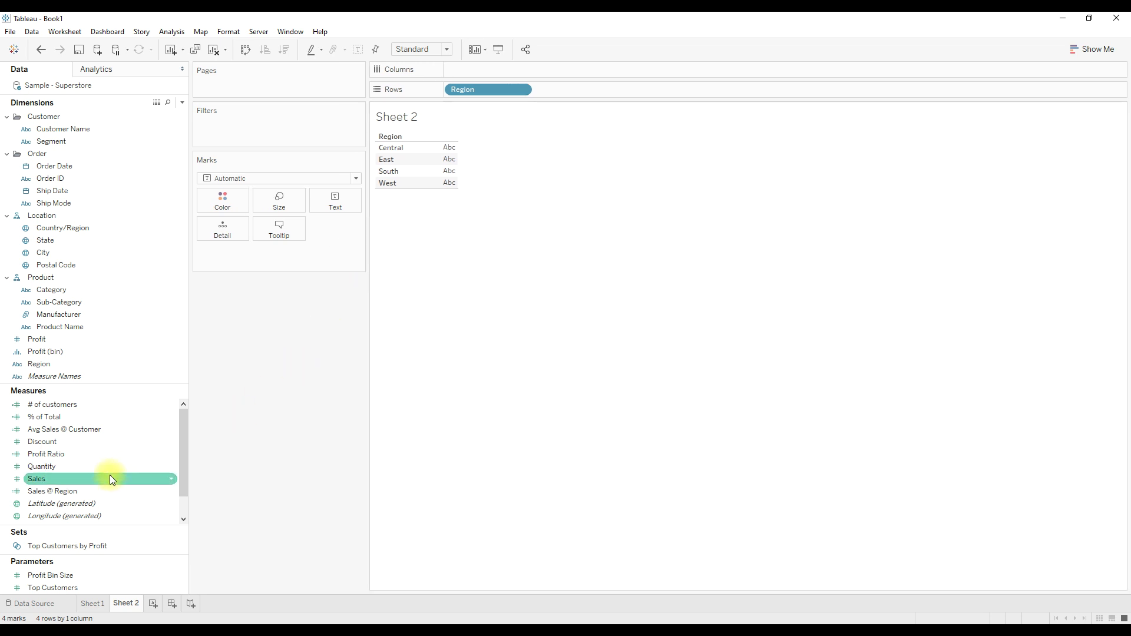
{"action": "left_click_drag", "start_coordinate": [40, 479], "coordinate": [323, 200]}
{"action": "left_click", "coordinate": [350, 252]}
{"action": "mouse_move", "coordinate": [292, 362]}
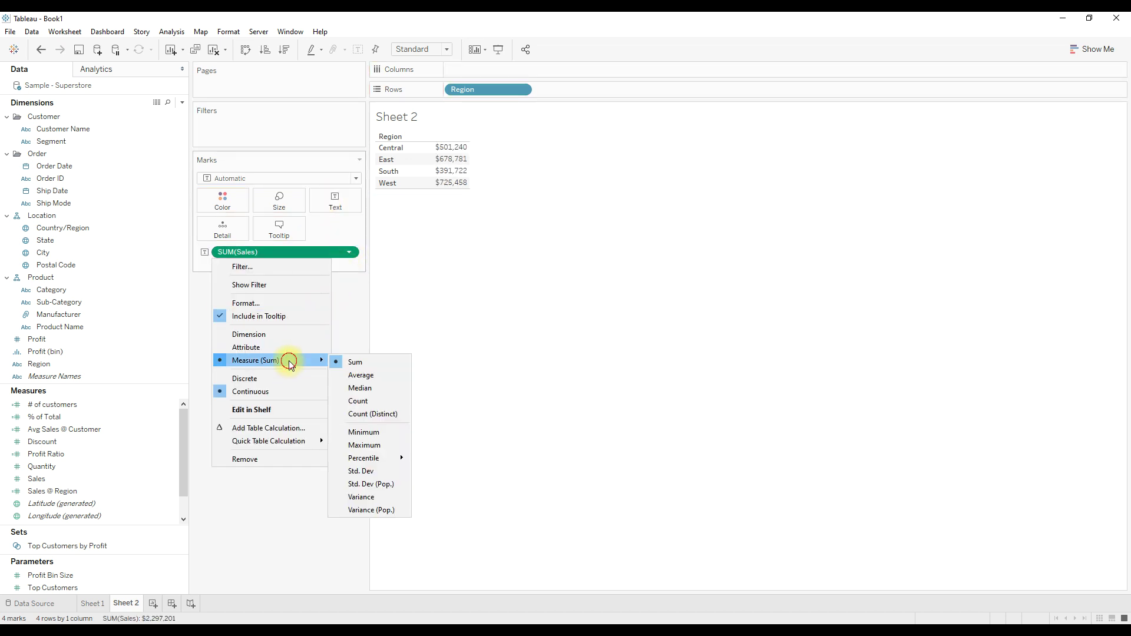
{"action": "left_click", "coordinate": [353, 370]}
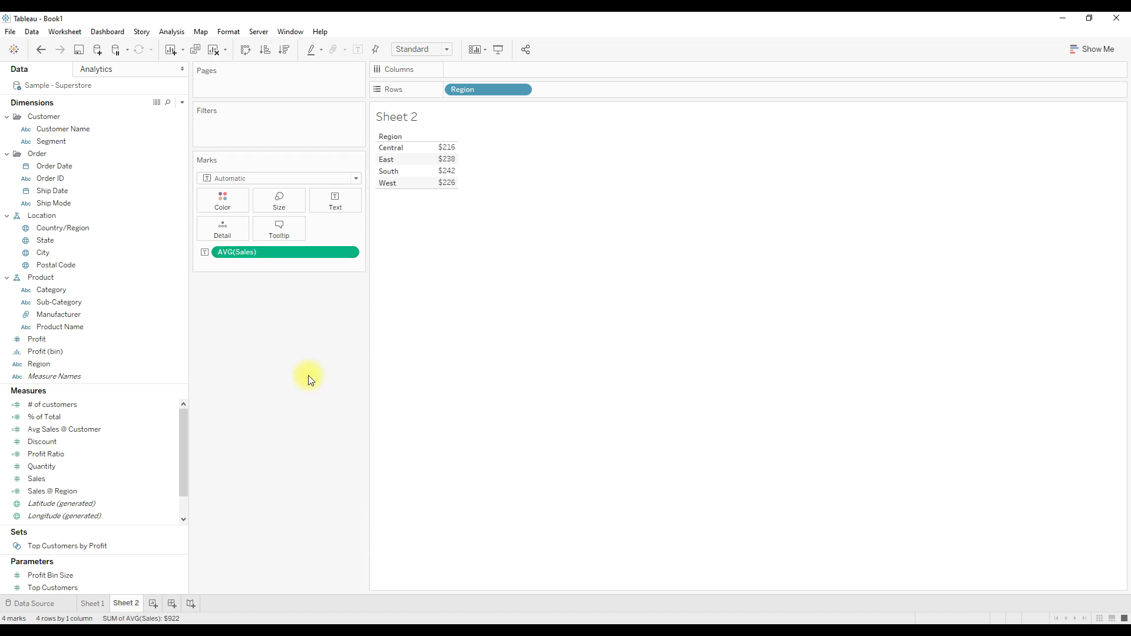
- Add total Sales as a text table column placed before Avg. Sales
{"action": "left_click_drag", "start_coordinate": [41, 480], "coordinate": [326, 206]}
{"action": "left_click", "coordinate": [1076, 53]}
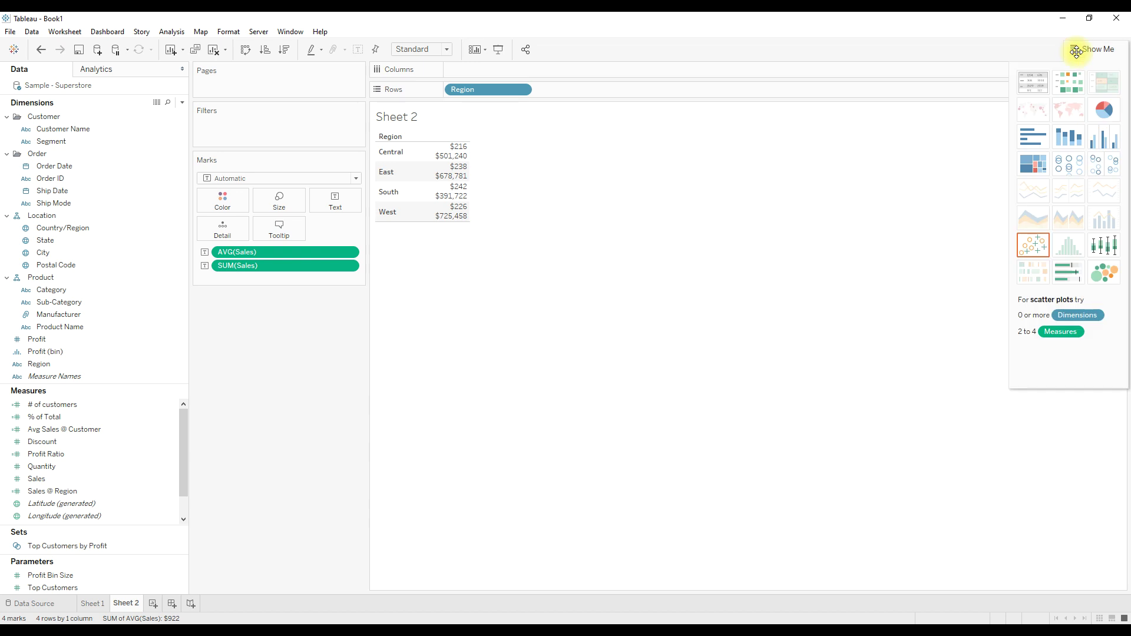
{"action": "left_click", "coordinate": [1035, 87]}
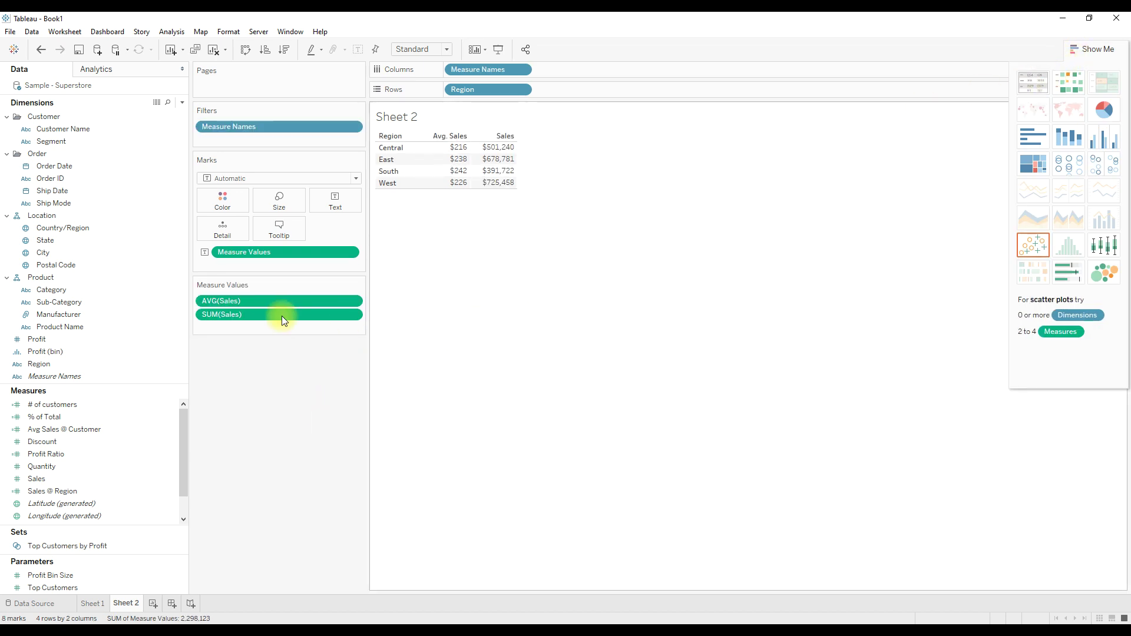
{"action": "left_click_drag", "start_coordinate": [247, 302], "coordinate": [249, 327]}
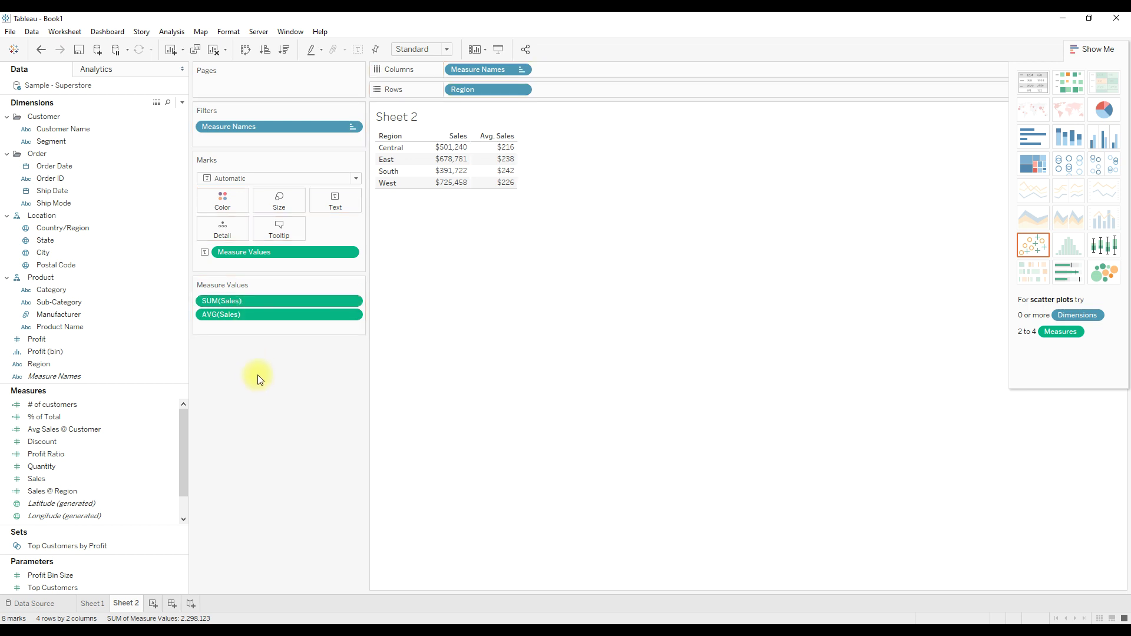
{"action": "left_click", "coordinate": [1091, 51]}
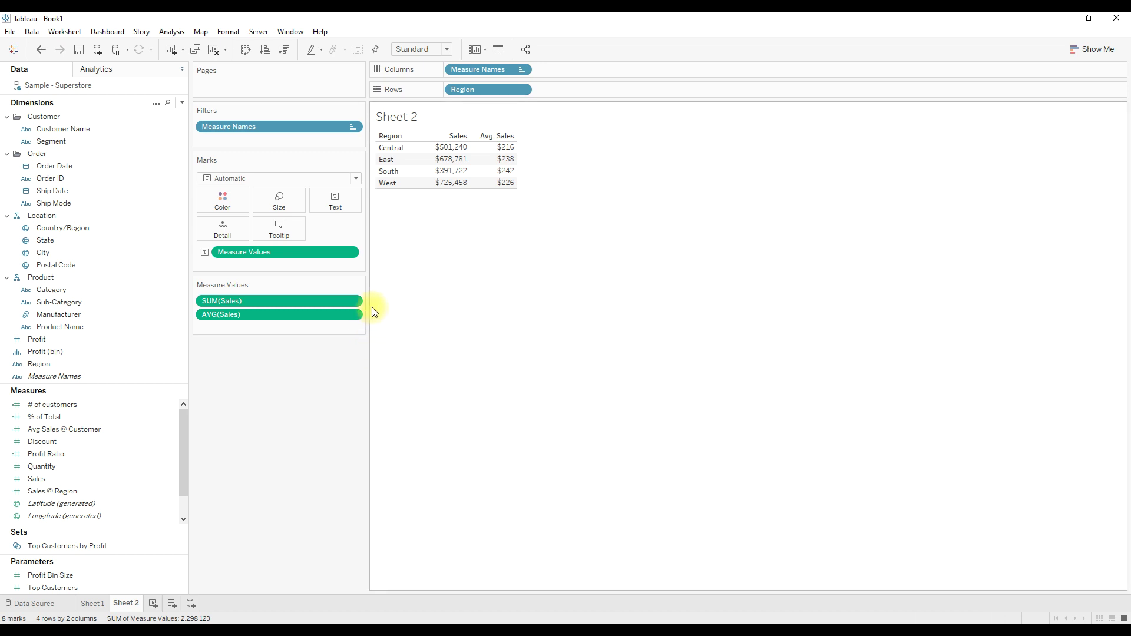
- Add Number of Records to the Sheet 2 table between Sales and Avg. Sales
{"action": "mouse_move", "coordinate": [507, 151]}
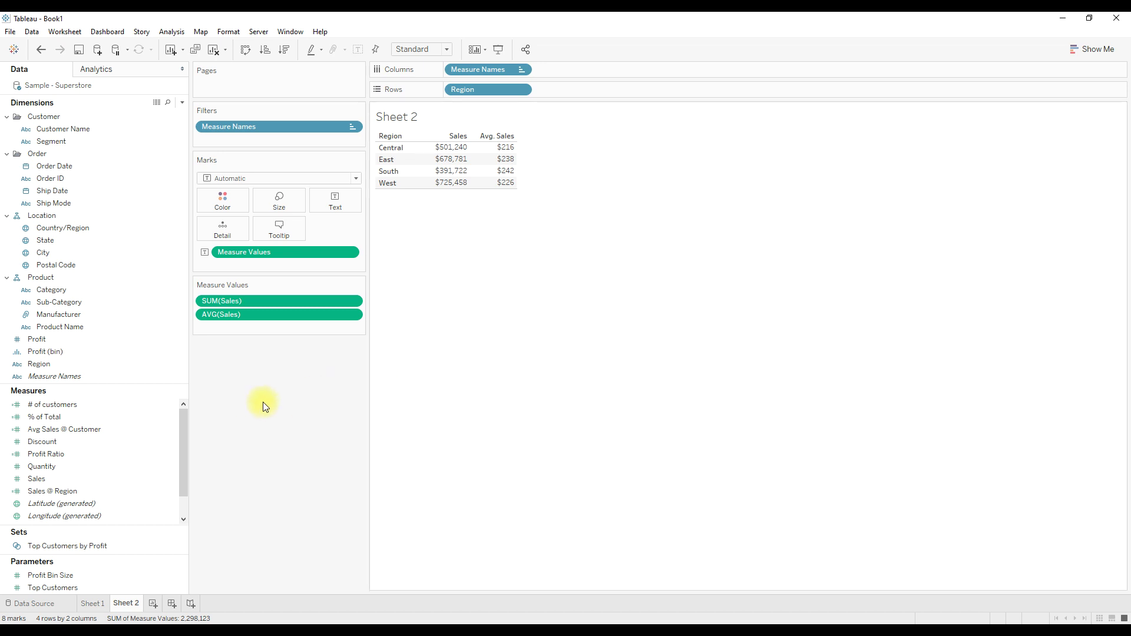
{"action": "mouse_move", "coordinate": [451, 152]}
{"action": "scroll", "coordinate": [126, 475], "scroll_direction": "down", "scroll_amount": 1}
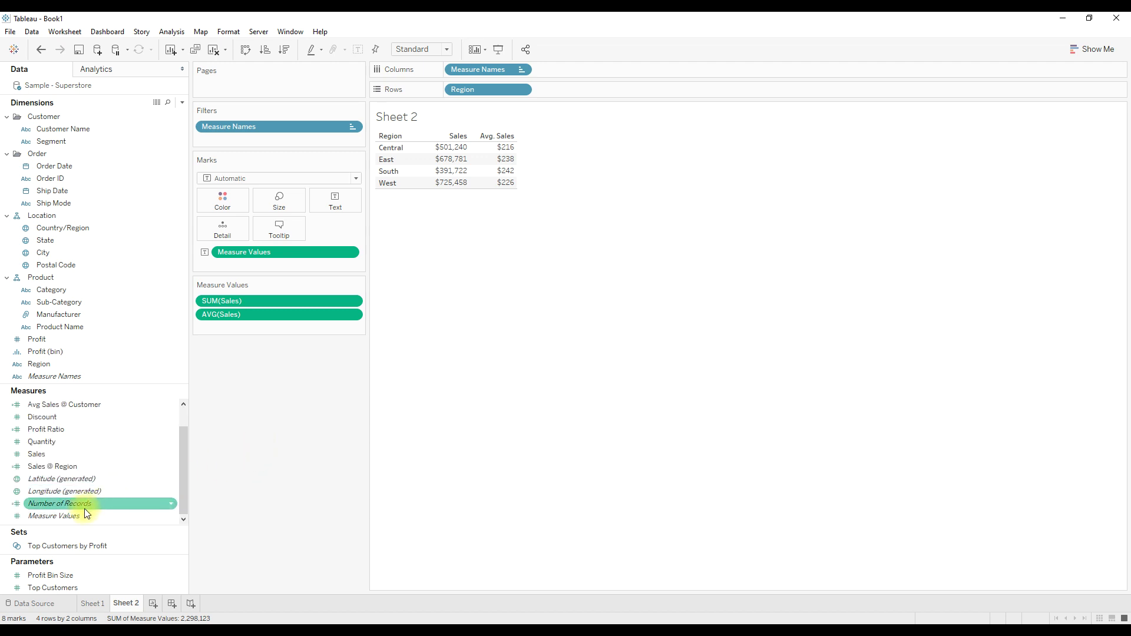
{"action": "left_click_drag", "start_coordinate": [70, 504], "coordinate": [255, 306]}
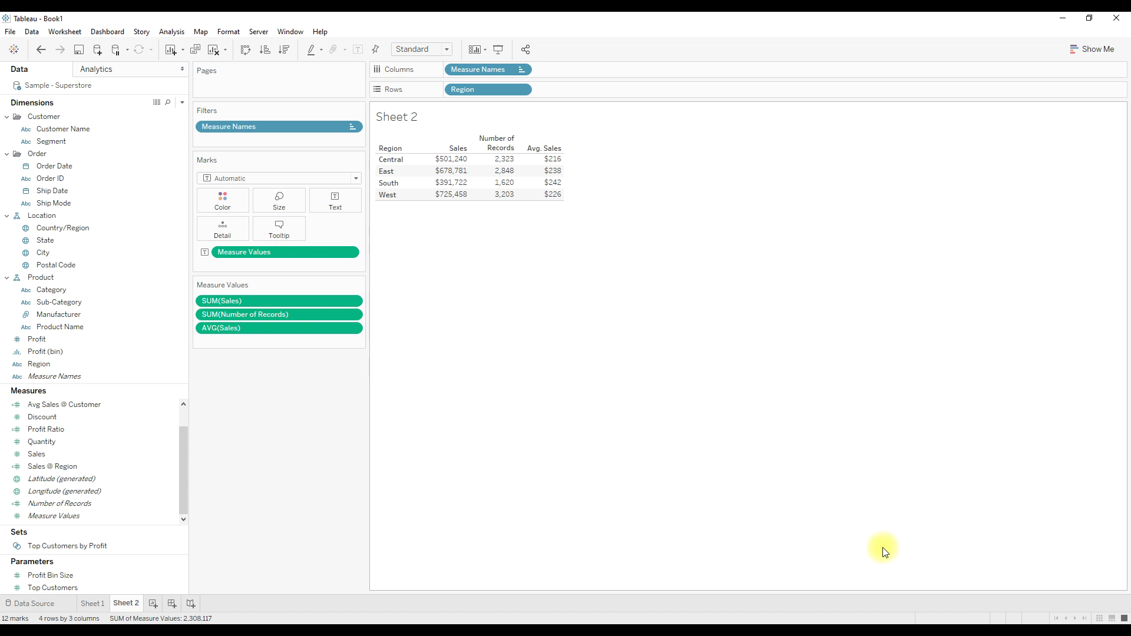
- In Calculator, clear the display and enter Central's sales total 501240
{"action": "key", "text": "alt+Tab"}
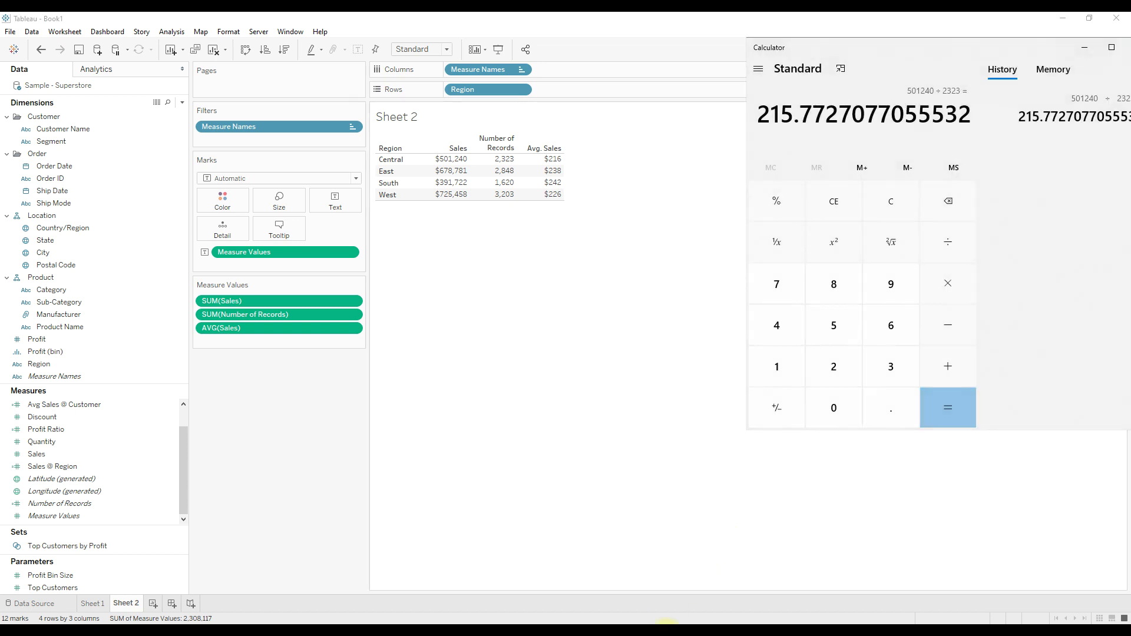
{"action": "left_click", "coordinate": [899, 206]}
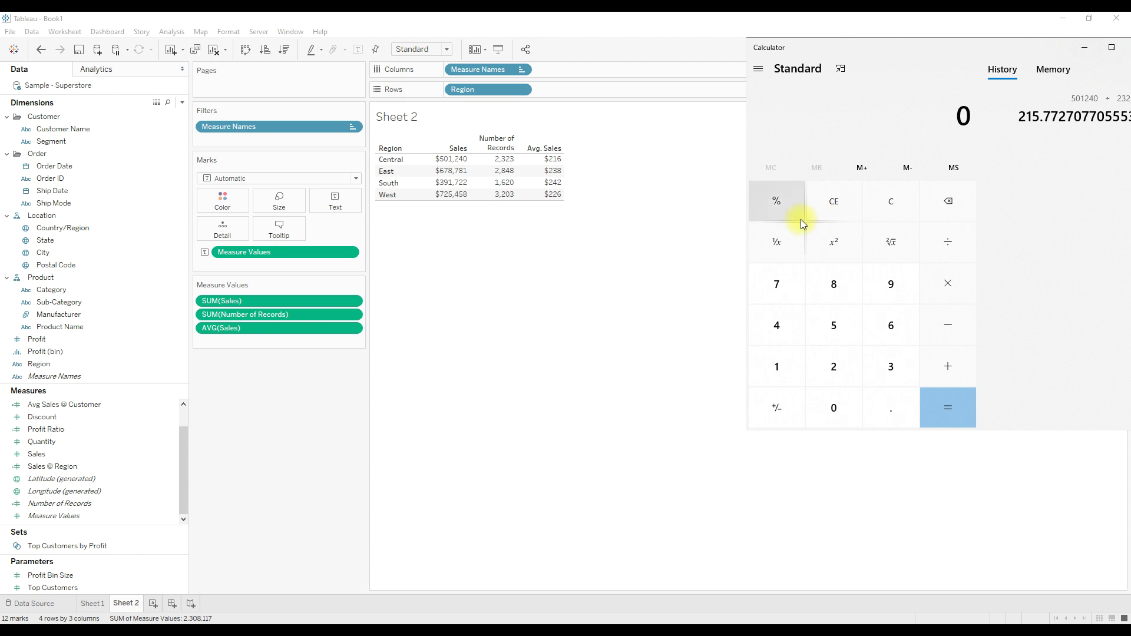
{"action": "left_click", "coordinate": [837, 333]}
{"action": "left_click", "coordinate": [833, 407]}
{"action": "left_click", "coordinate": [783, 370]}
{"action": "left_click", "coordinate": [828, 361]}
{"action": "left_click", "coordinate": [763, 321]}
{"action": "left_click", "coordinate": [830, 407]}
- Divide by 2323 to get 215.77, select the result, and return to Tableau
{"action": "left_click", "coordinate": [954, 248]}
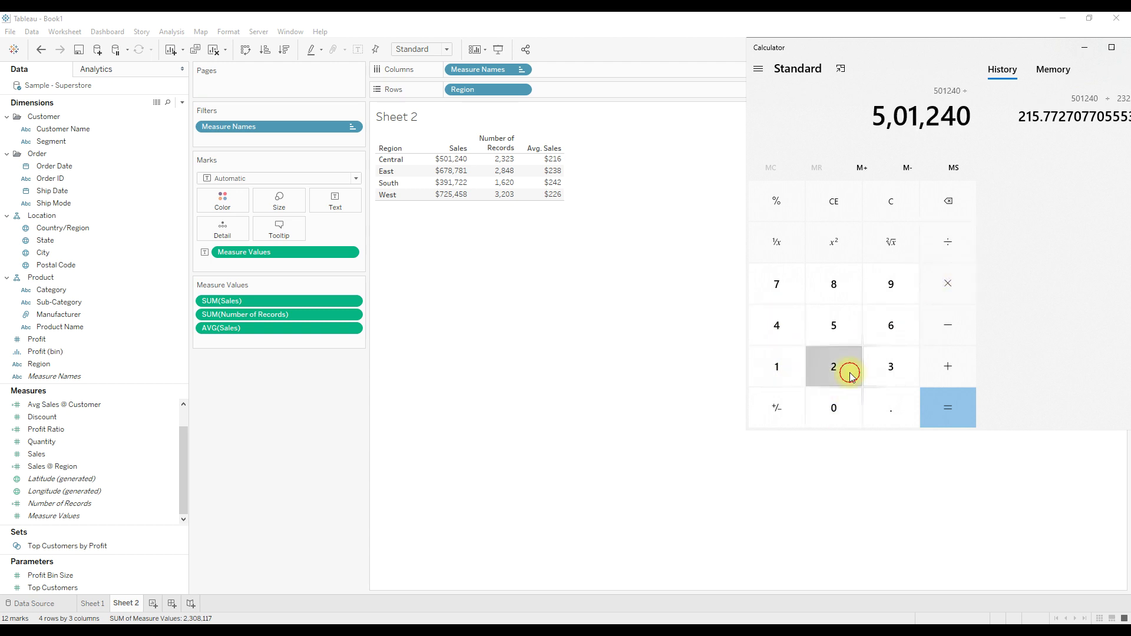
{"action": "left_click", "coordinate": [848, 371]}
{"action": "left_click", "coordinate": [892, 366]}
{"action": "left_click", "coordinate": [839, 364]}
{"action": "left_click", "coordinate": [888, 363]}
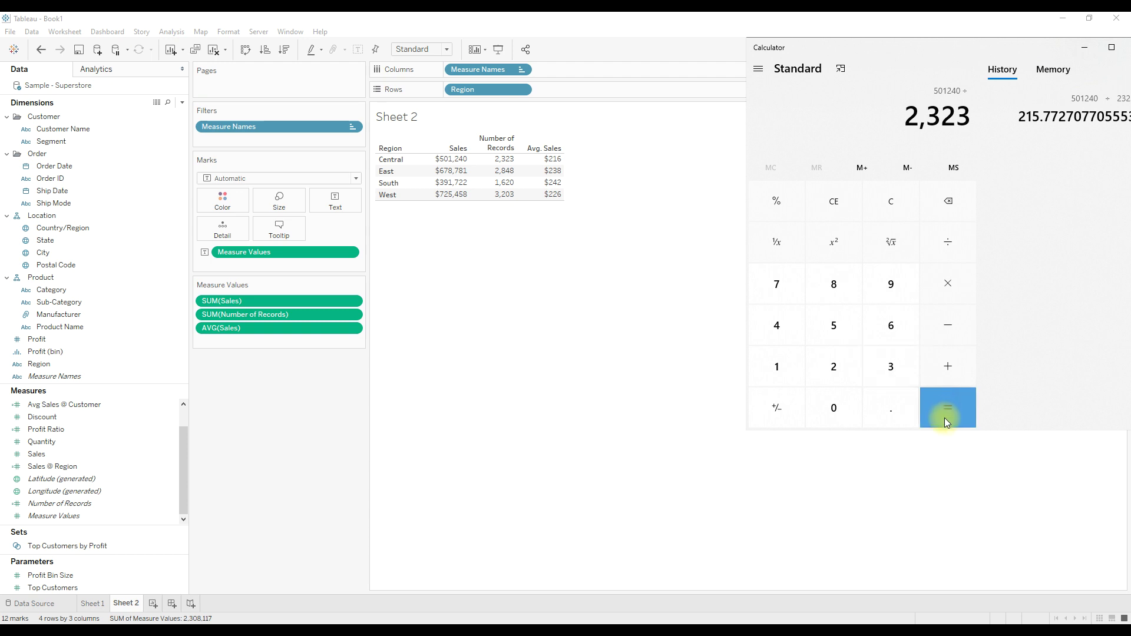
{"action": "left_click", "coordinate": [949, 418]}
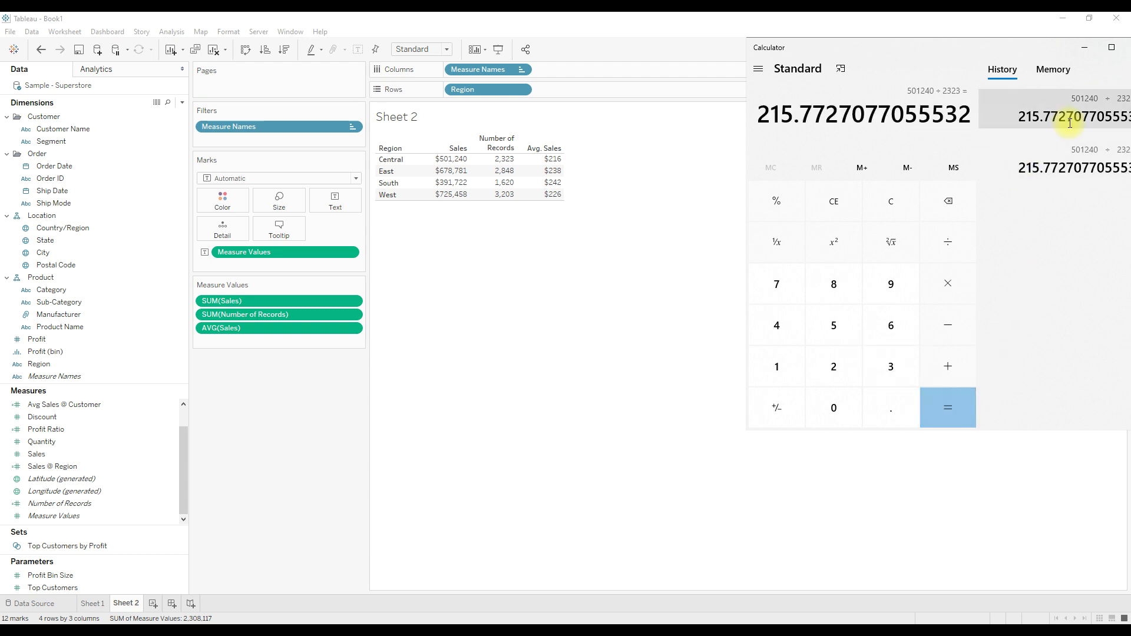
{"action": "left_click_drag", "start_coordinate": [762, 114], "coordinate": [827, 114]}
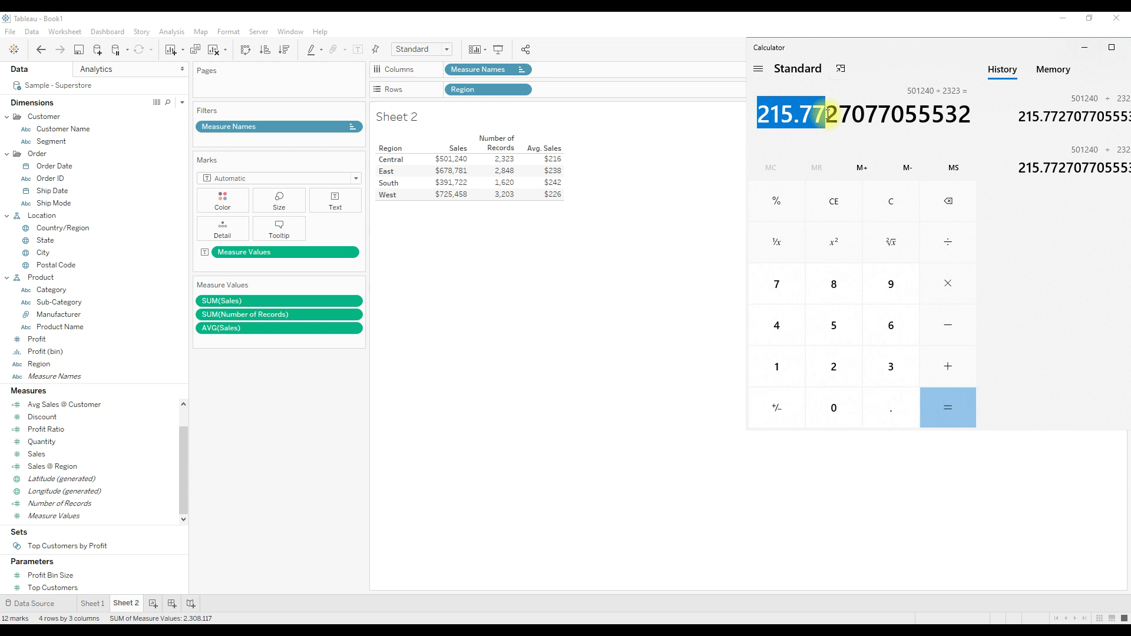
{"action": "left_click", "coordinate": [512, 293]}
{"action": "mouse_move", "coordinate": [559, 167]}
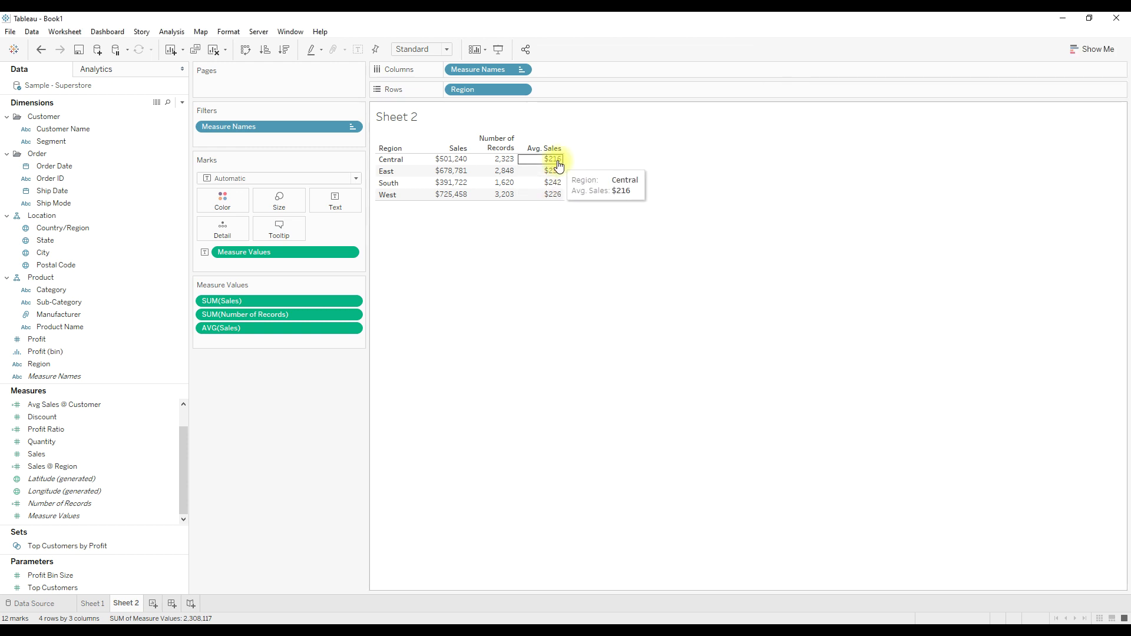
- Format Avg. Sales as Number (Custom) with two decimals, e.g. Central 215.77
{"action": "right_click", "coordinate": [239, 328]}
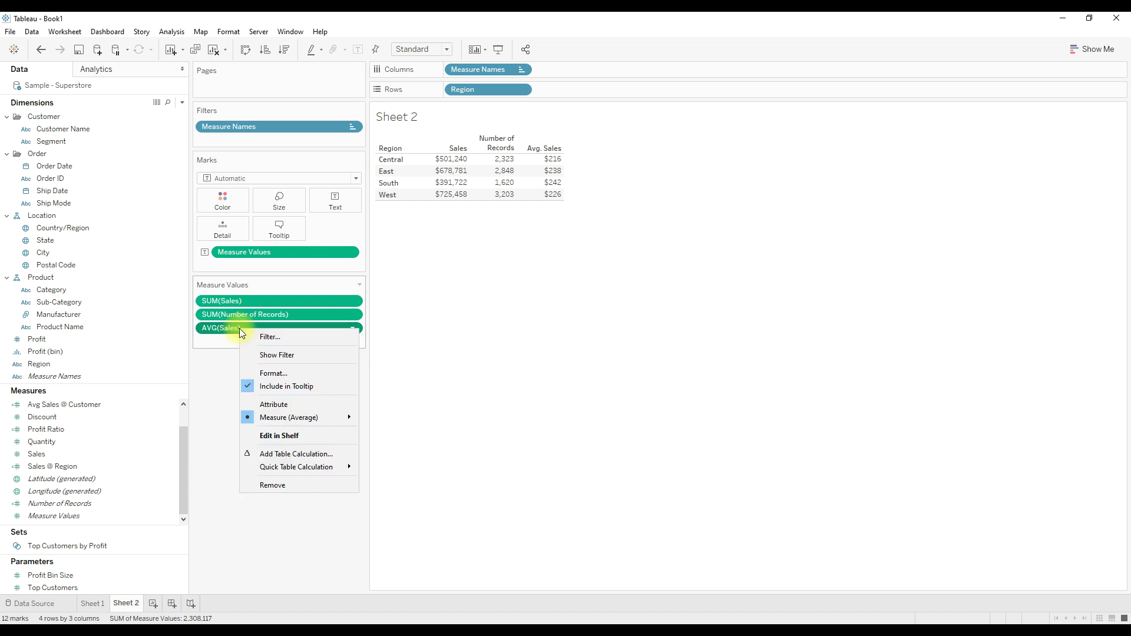
{"action": "left_click", "coordinate": [284, 373]}
{"action": "left_click", "coordinate": [83, 146]}
{"action": "left_click", "coordinate": [94, 177]}
{"action": "left_click", "coordinate": [219, 419]}
{"action": "mouse_move", "coordinate": [549, 161]}
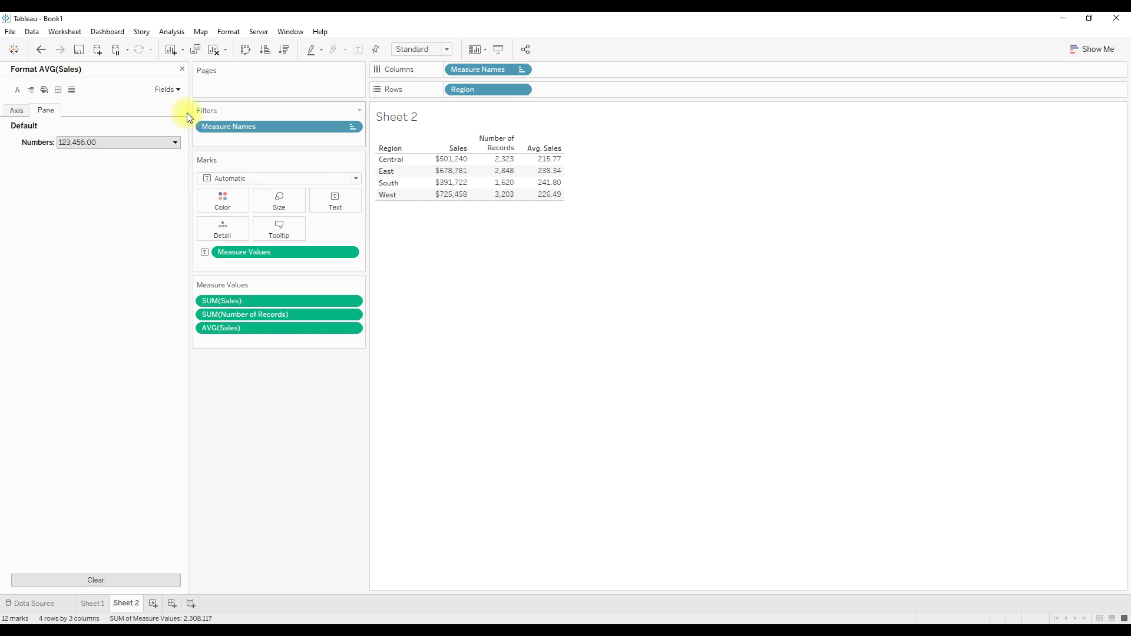
{"action": "left_click", "coordinate": [182, 69]}
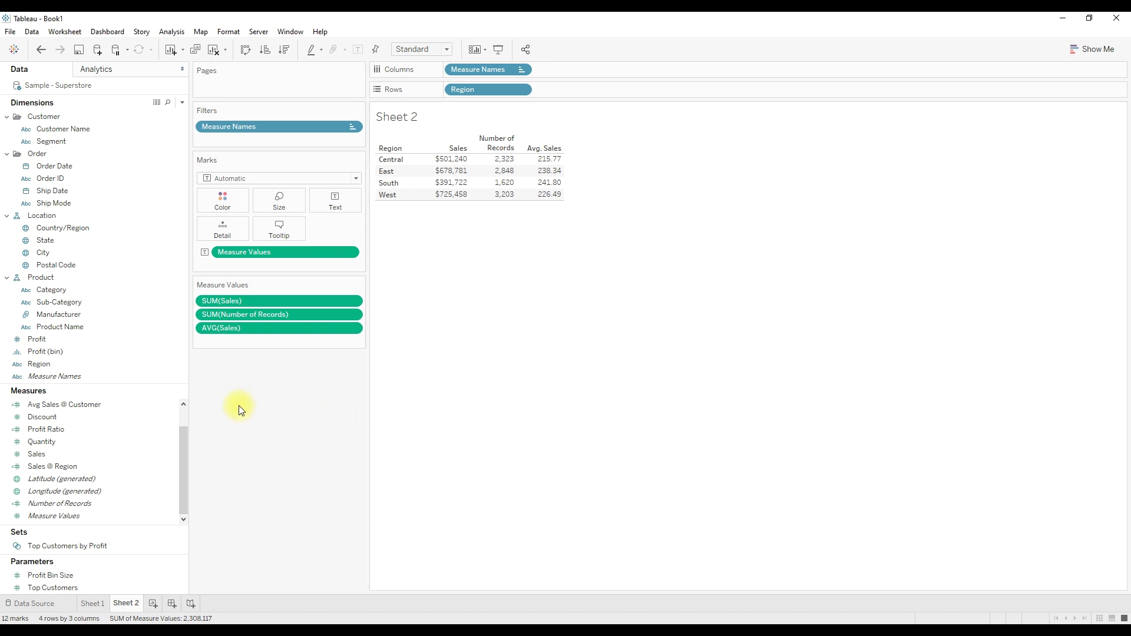
- Create a new calculated field named Include Customer Sales
{"action": "left_click", "coordinate": [183, 103]}
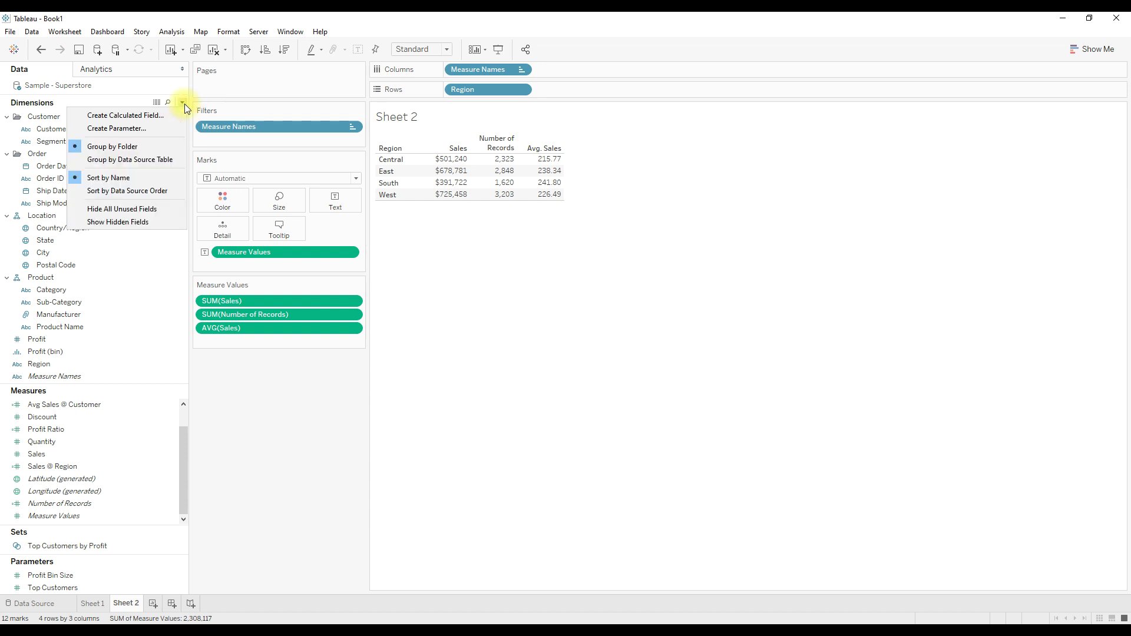
{"action": "left_click", "coordinate": [145, 114]}
{"action": "key", "text": "BackSpace"}
{"action": "type", "text": "Tab"}
{"action": "key", "text": "BackSpace"}
{"action": "key", "text": "BackSpace"}
{"action": "key", "text": "BackSpace"}
{"action": "type", "text": "Include"}
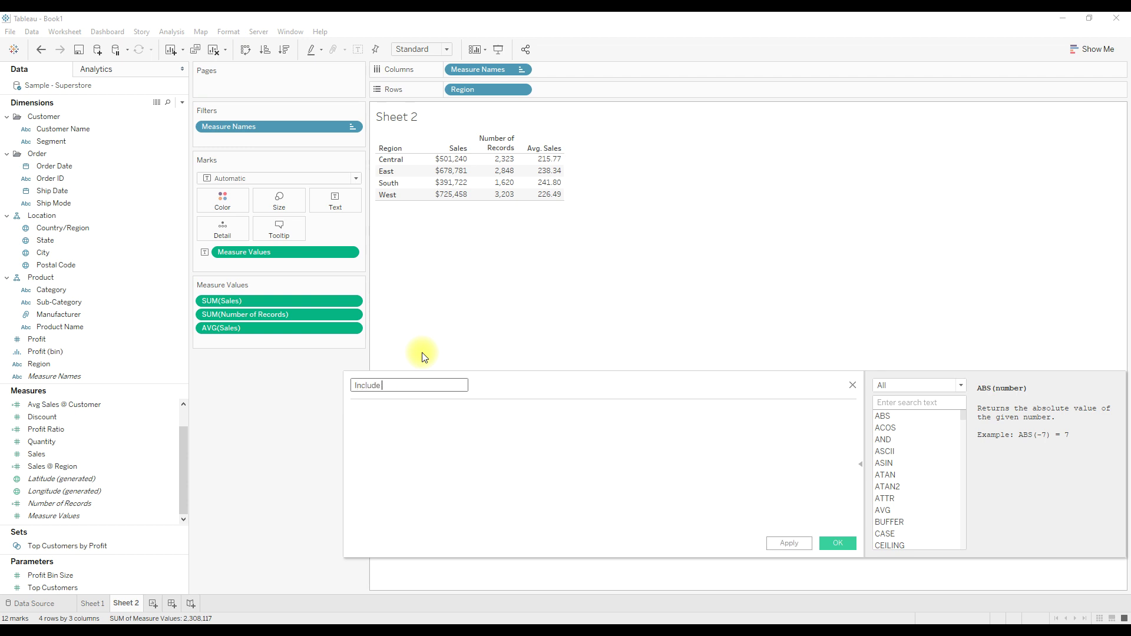
{"action": "type", "text": " Customer"}
{"action": "type", "text": "Sales"}
- Enter the formula {INCLUDE [Customer Name]:SUM([Sales])} and save the calculation
{"action": "key", "text": "Tab"}
{"action": "type", "text": "{"}
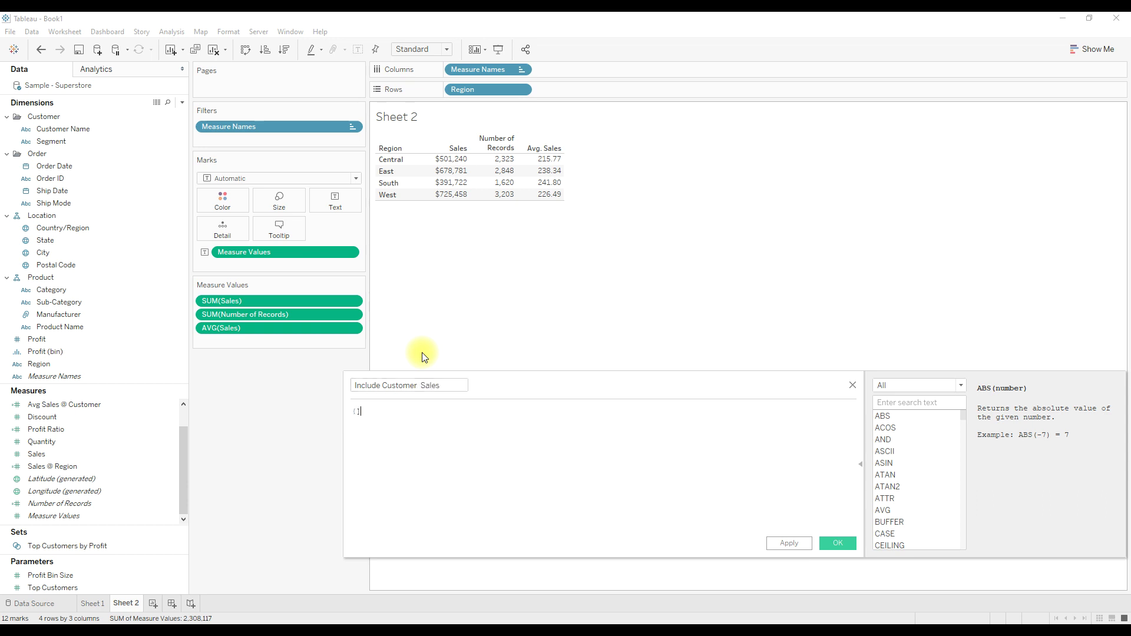
{"action": "type", "text": "}"}
{"action": "type", "text": "INCL"}
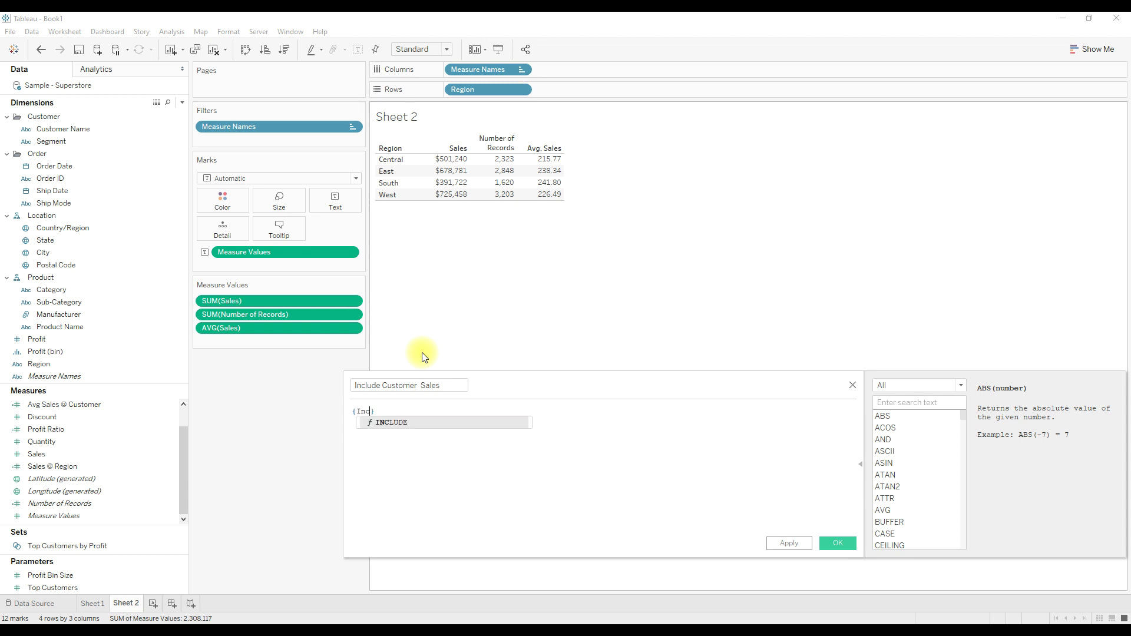
{"action": "key", "text": "Return"}
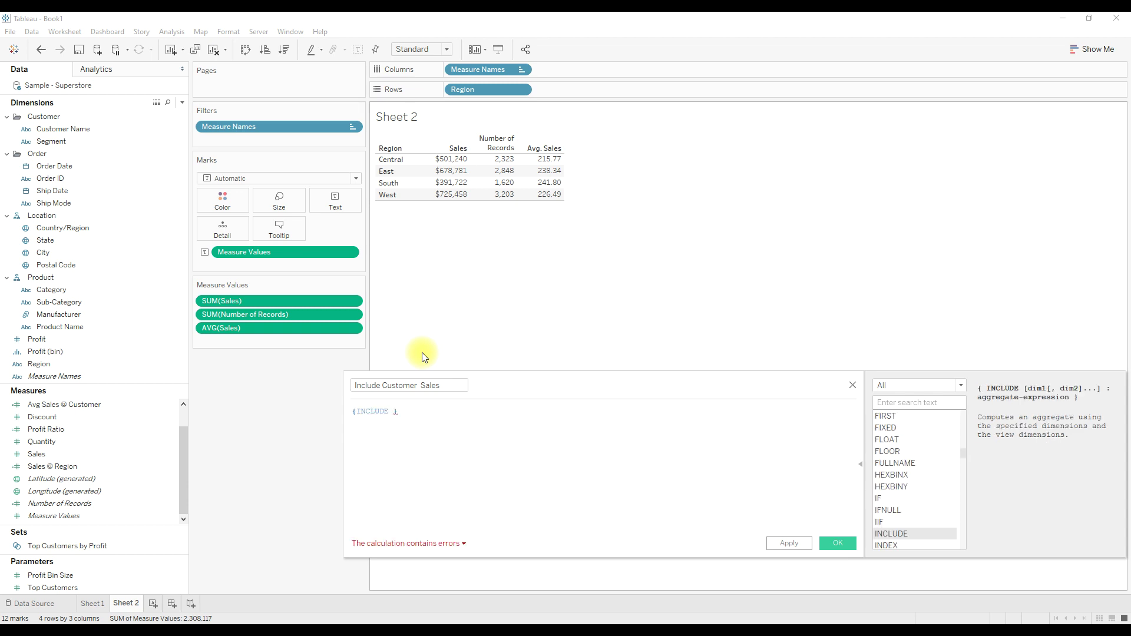
{"action": "type", "text": "cus"}
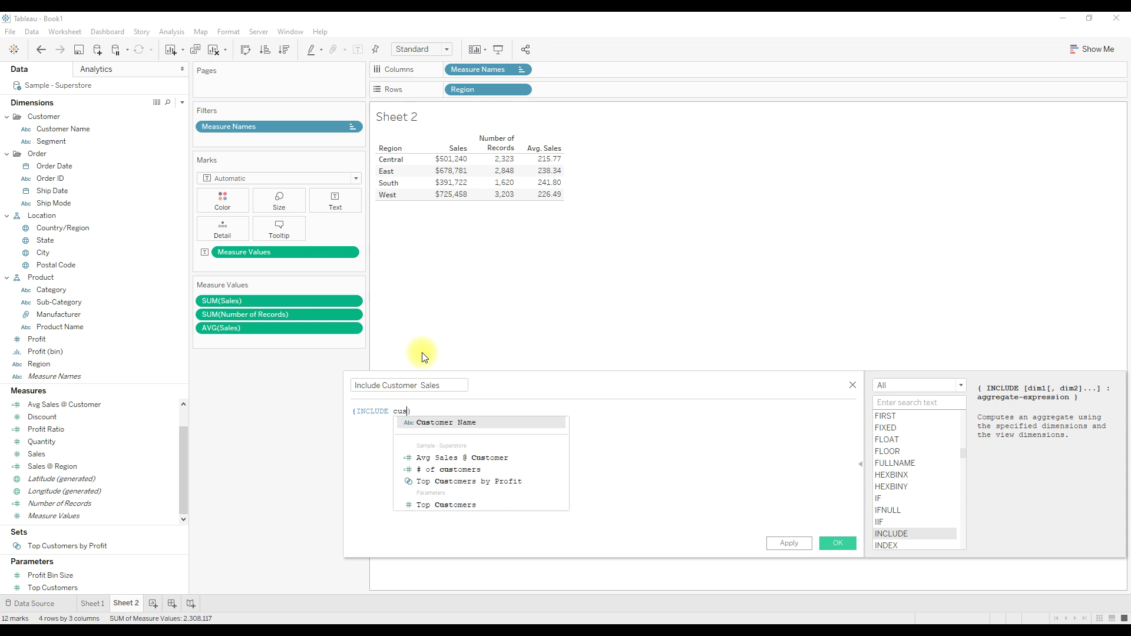
{"action": "key", "text": "Return"}
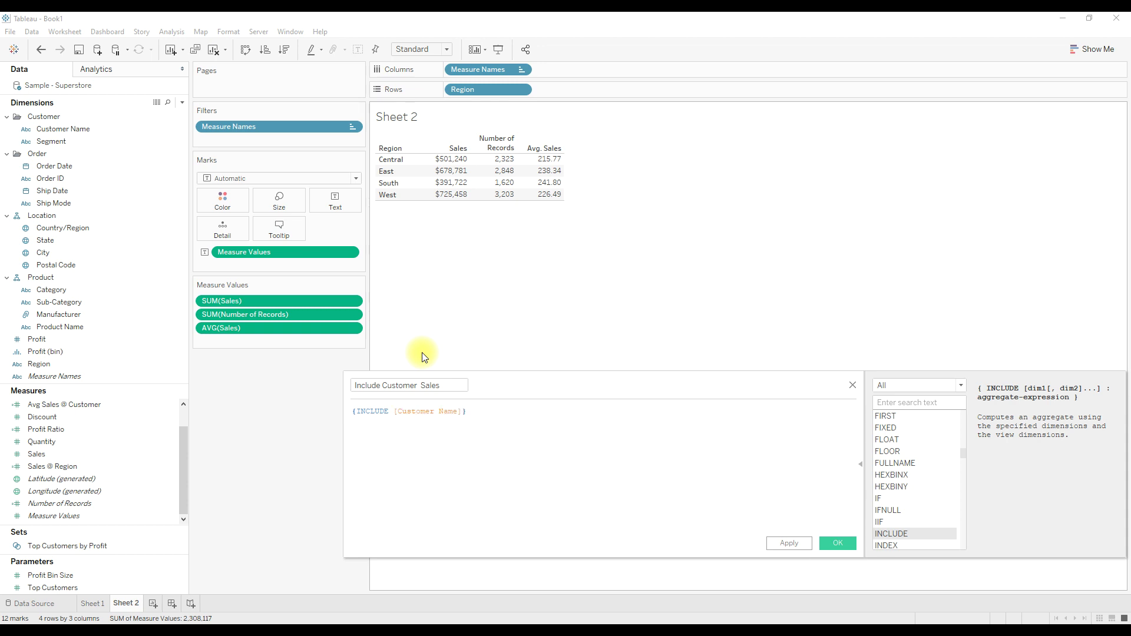
{"action": "type", "text": ":sum"}
{"action": "key", "text": "Return"}
{"action": "type", "text": "sal)"}
{"action": "key", "text": "Return"}
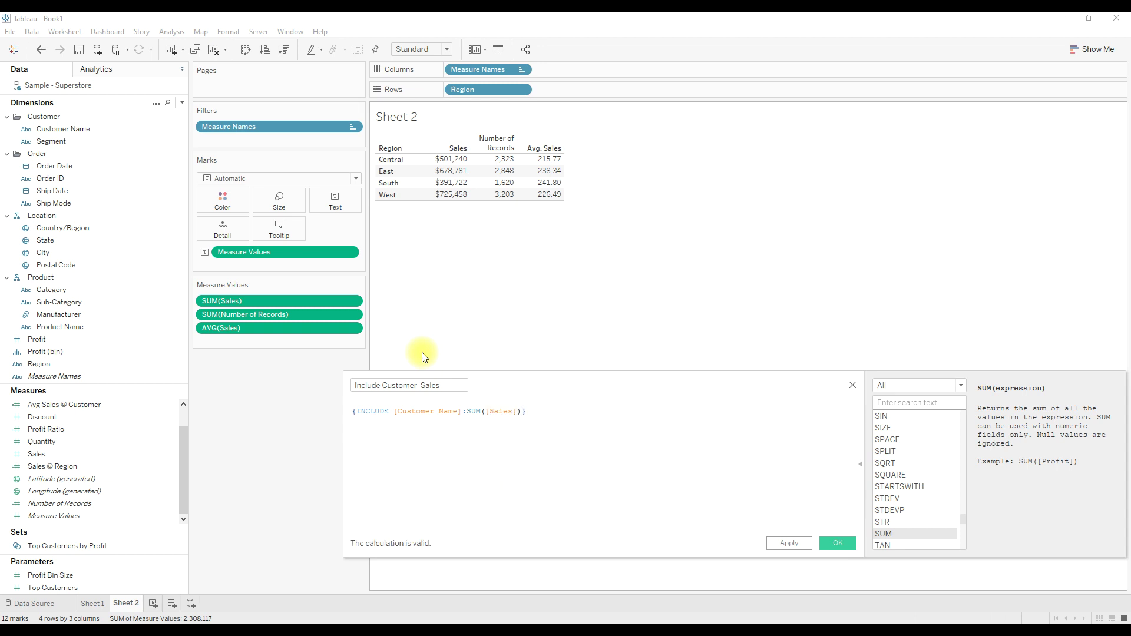
{"action": "left_click", "coordinate": [839, 543]}
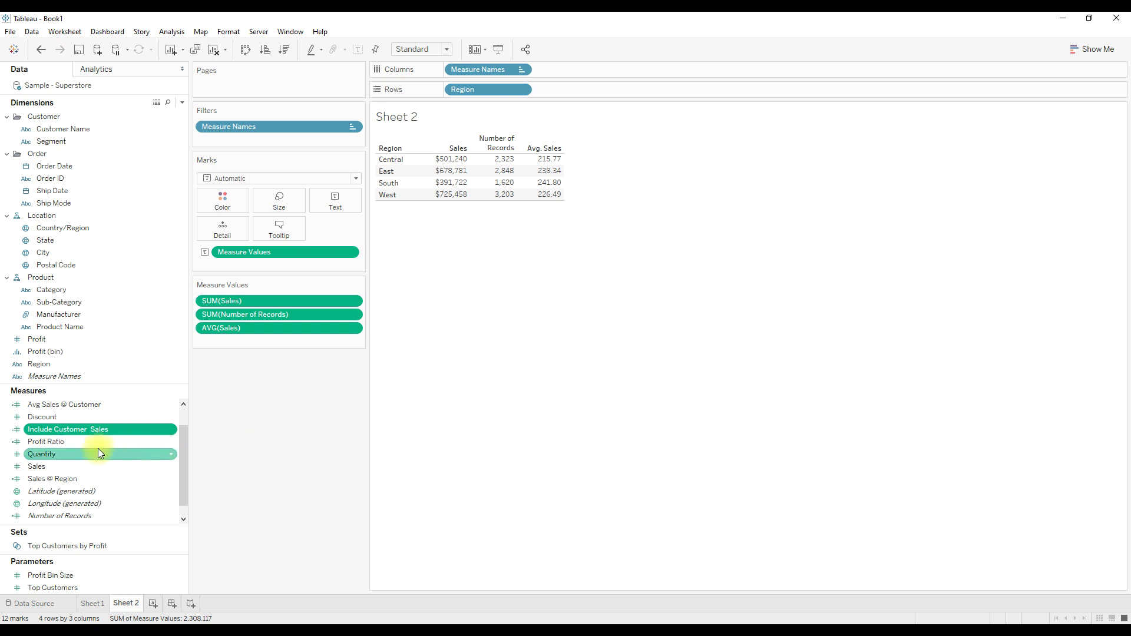
- Add Include Customer Sales to Measure Values as an Average (Central 797, West 1,058)
{"action": "left_click_drag", "start_coordinate": [75, 430], "coordinate": [235, 342]}
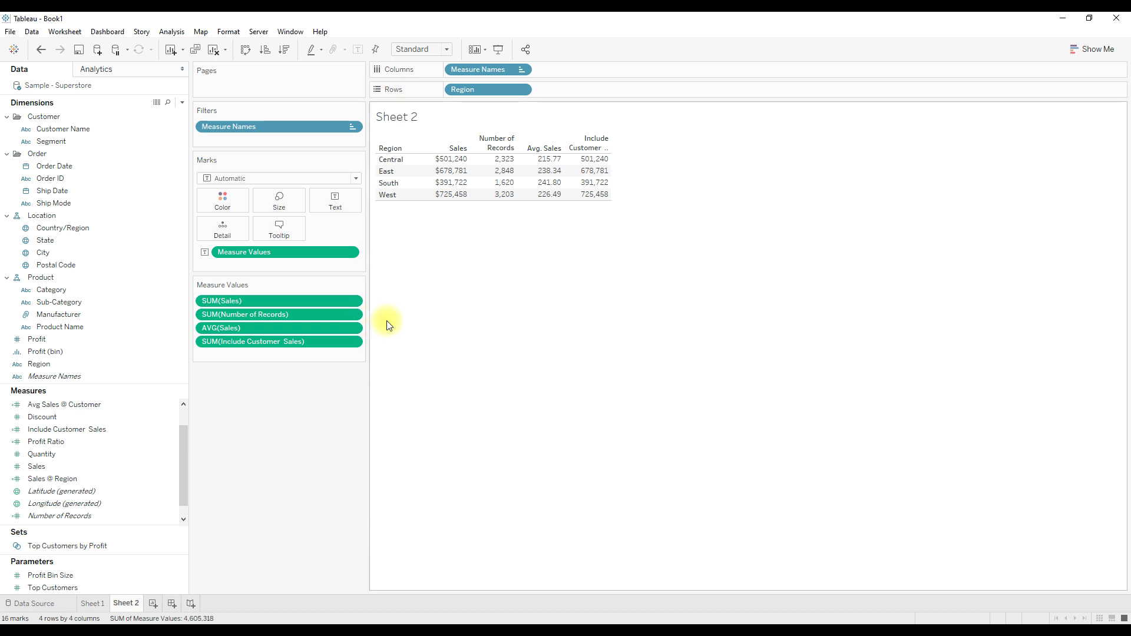
{"action": "left_click", "coordinate": [353, 342]}
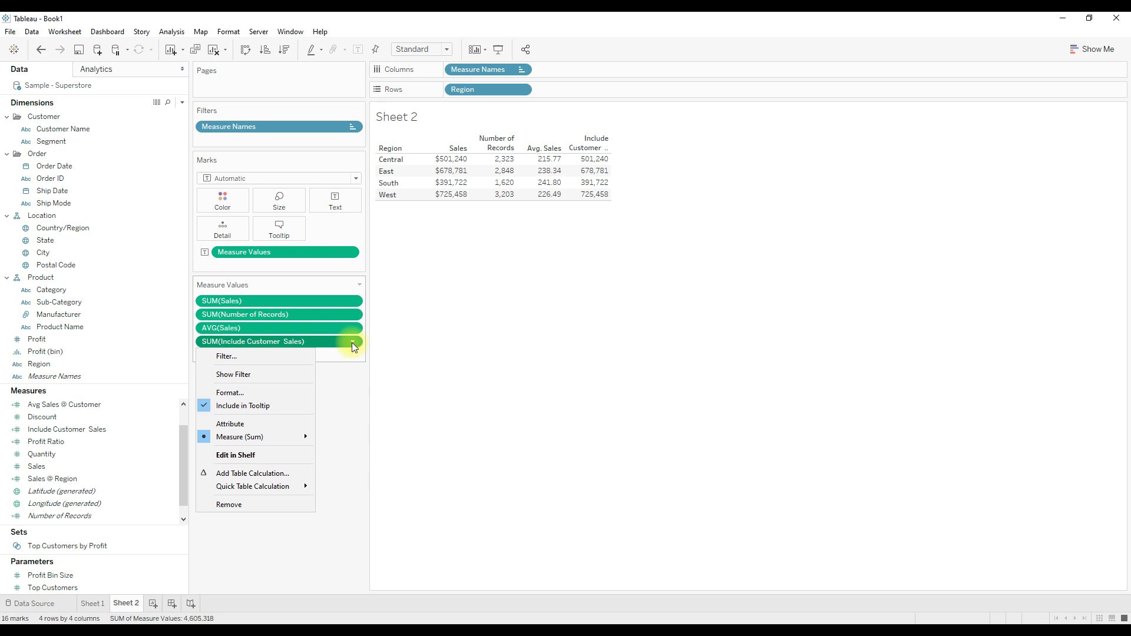
{"action": "mouse_move", "coordinate": [259, 436]}
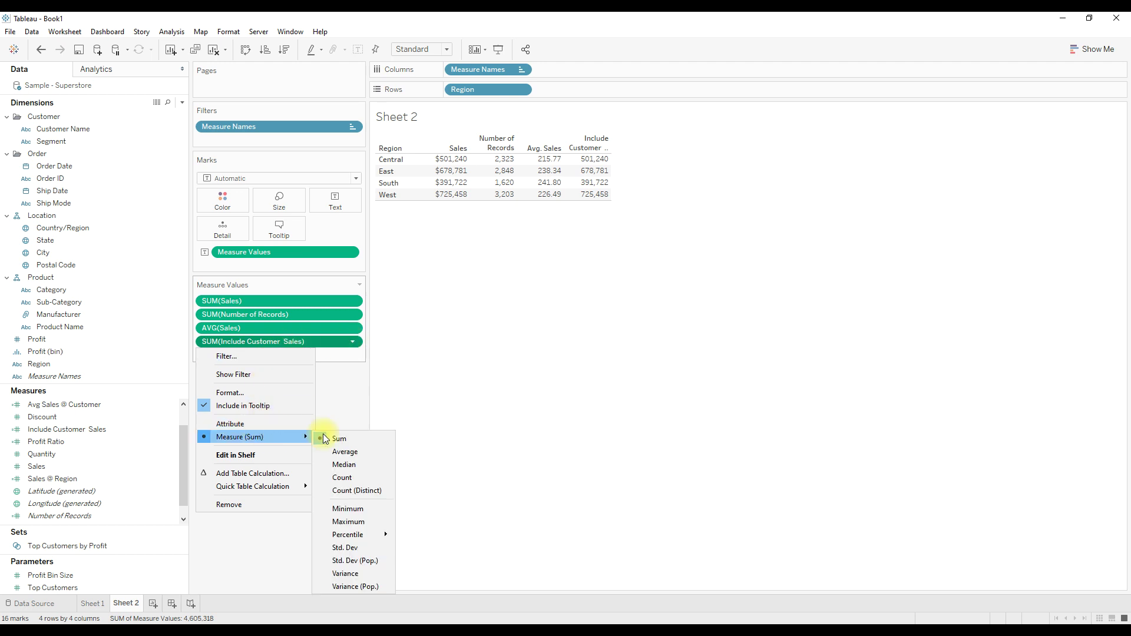
{"action": "left_click", "coordinate": [341, 450]}
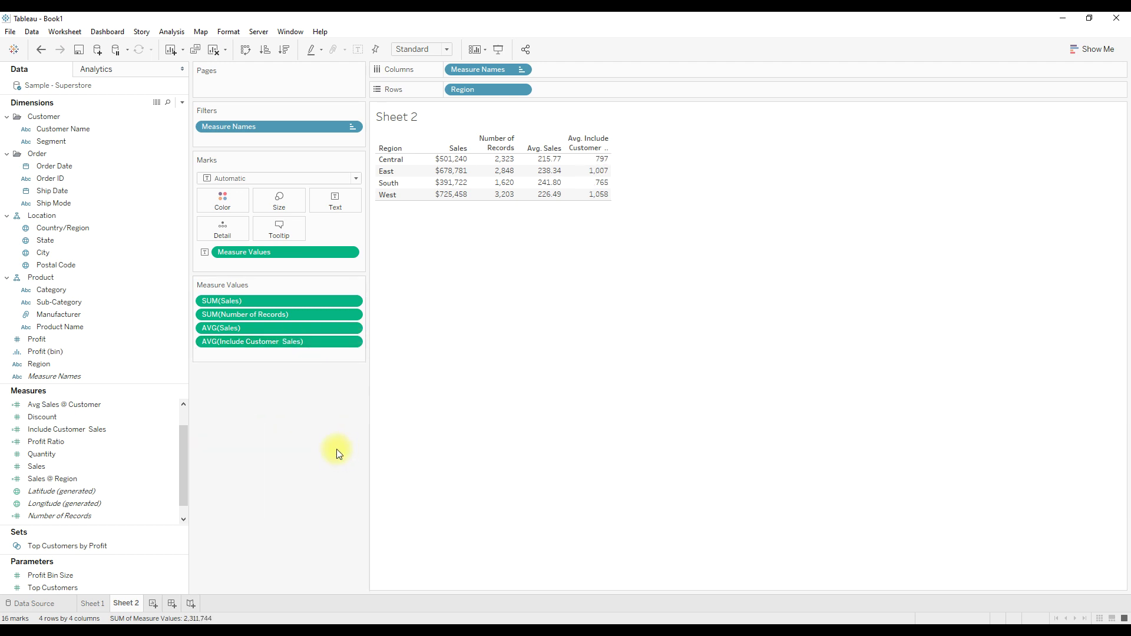
{"action": "mouse_move", "coordinate": [549, 190]}
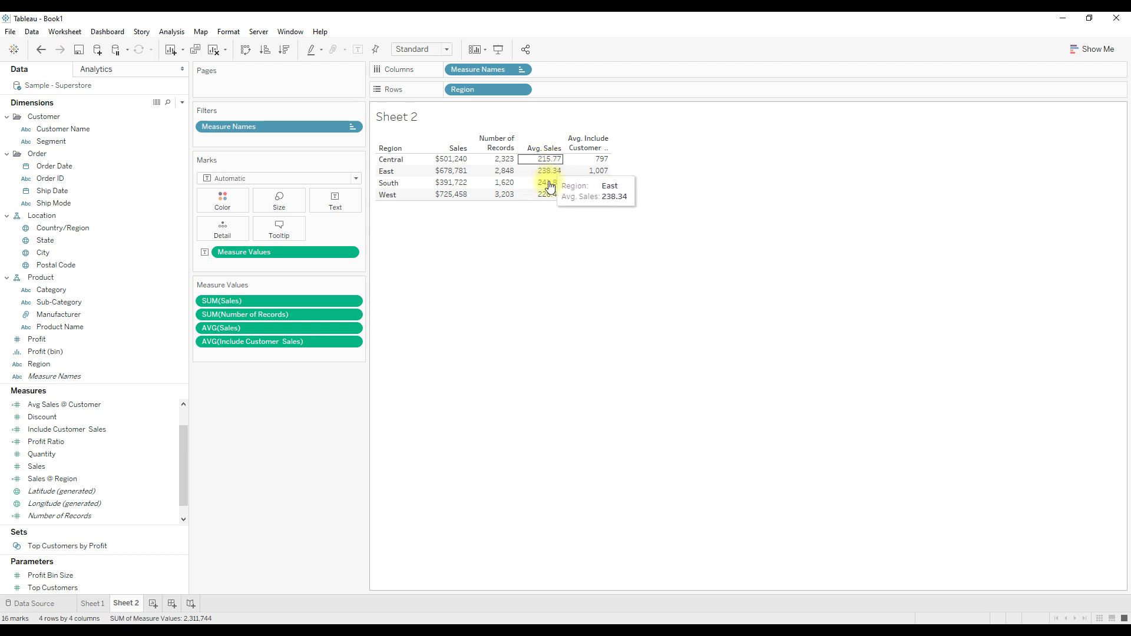
{"action": "mouse_move", "coordinate": [598, 166]}
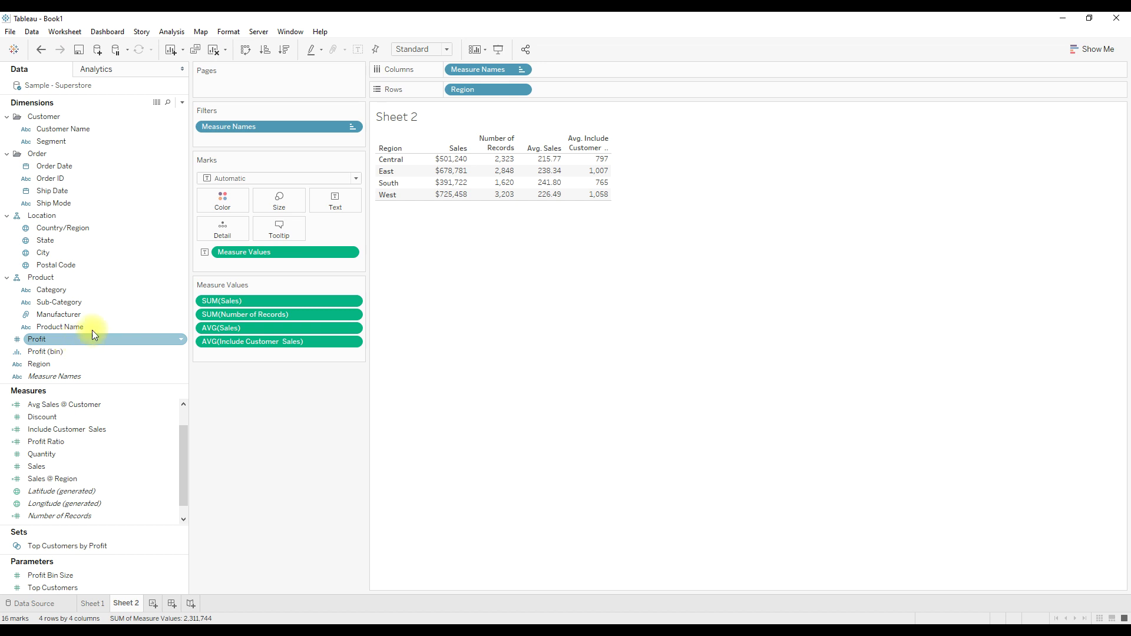
- Create a calculated field '# of Customers' with the formula COUNTD([Customer Name])
{"action": "left_click", "coordinate": [184, 103]}
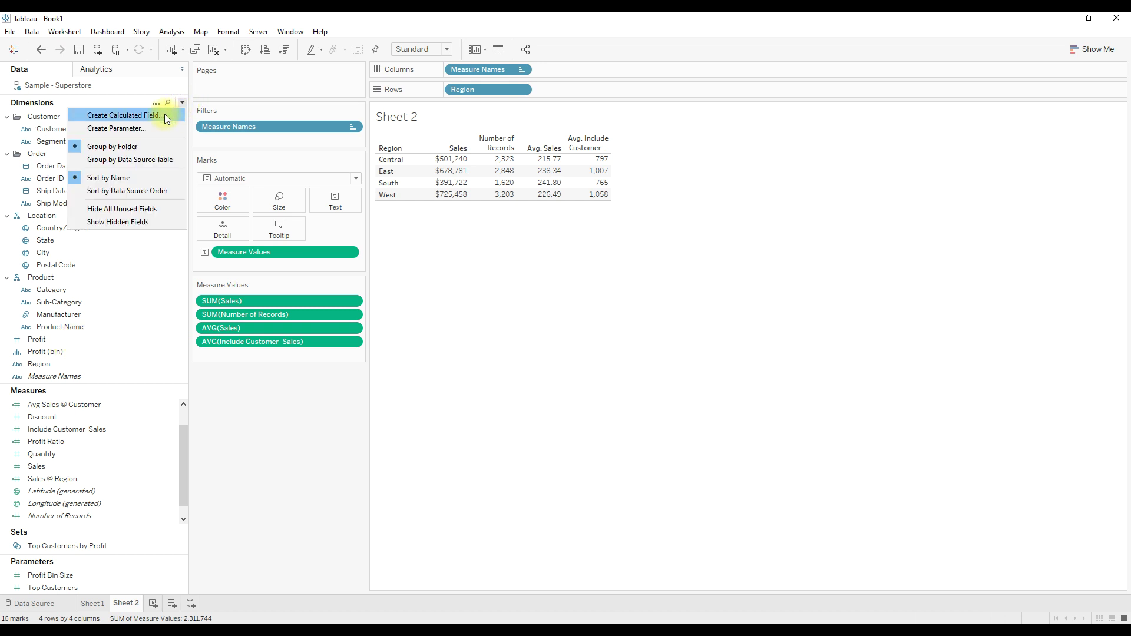
{"action": "left_click", "coordinate": [161, 115]}
{"action": "type", "text": "# of Customers"}
{"action": "key", "text": "Tab"}
{"action": "type", "text": "count"}
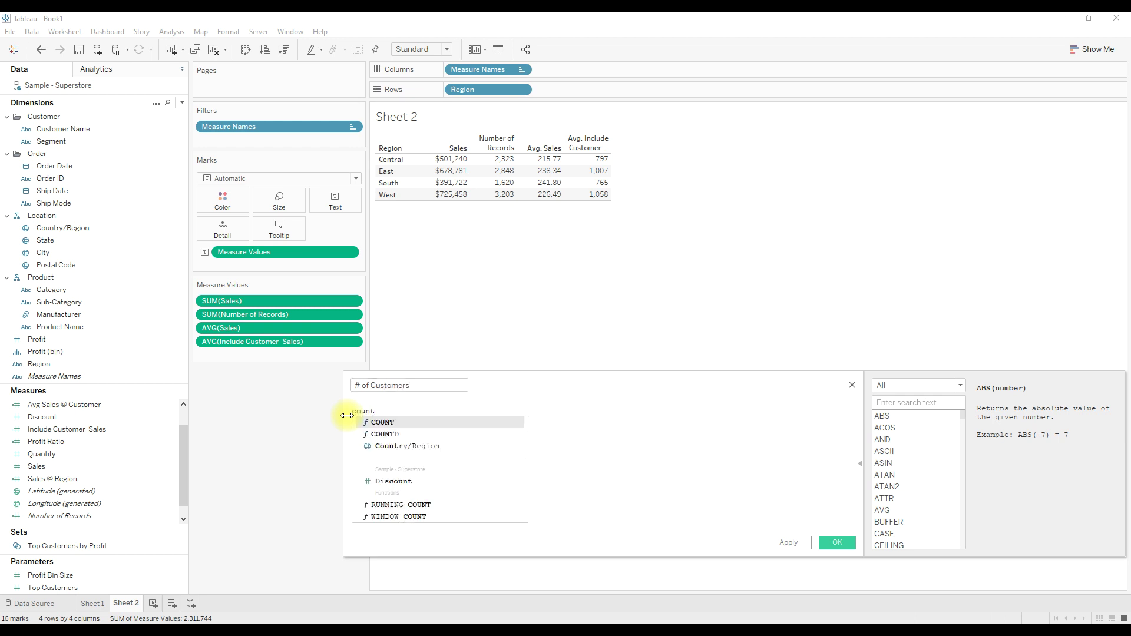
{"action": "type", "text": "d"}
{"action": "key", "text": "Return"}
{"action": "type", "text": "cus"}
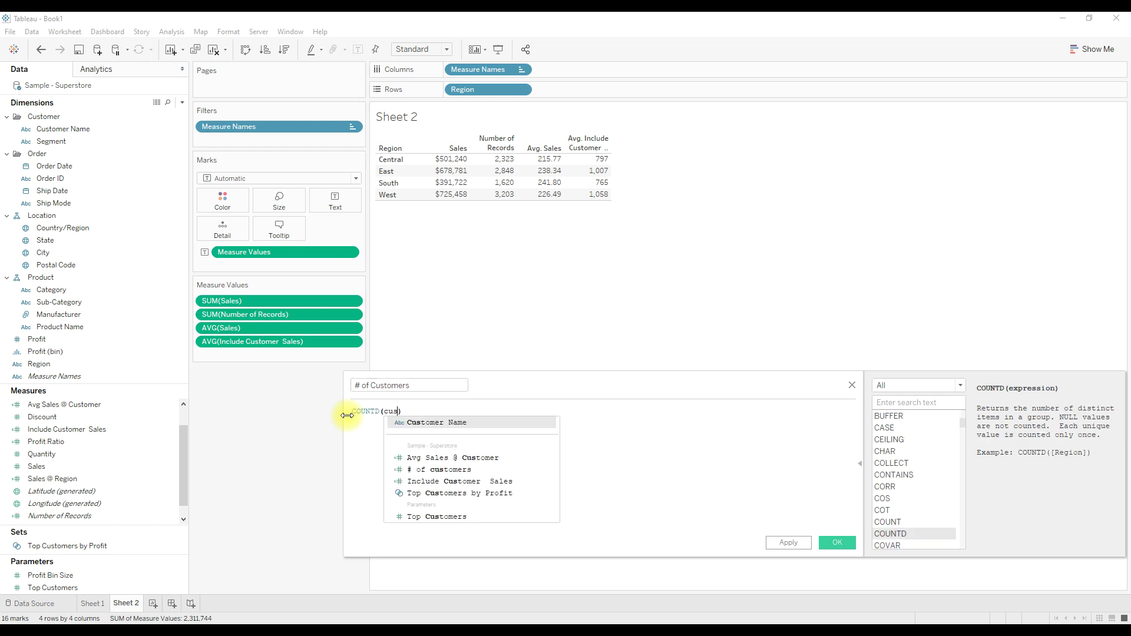
{"action": "key", "text": "Return"}
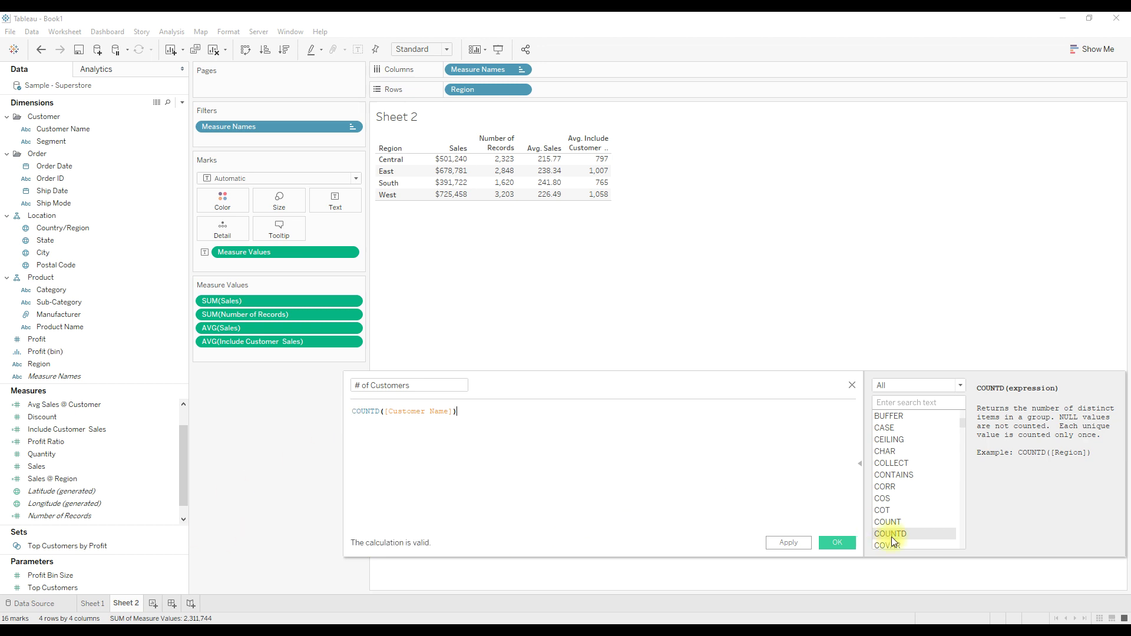
{"action": "left_click", "coordinate": [837, 542]}
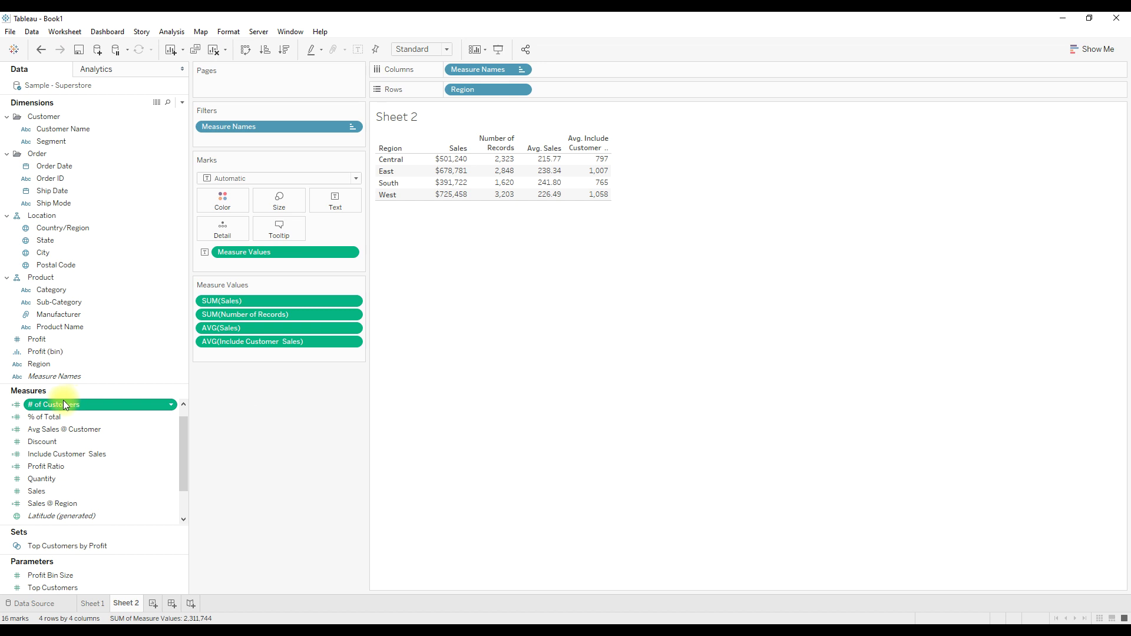
- Add # of Customers to the table: Central 629, East 674, South 512, West 686
{"action": "left_click_drag", "start_coordinate": [51, 405], "coordinate": [68, 404]}
{"action": "left_click_drag", "start_coordinate": [201, 341], "coordinate": [220, 334]}
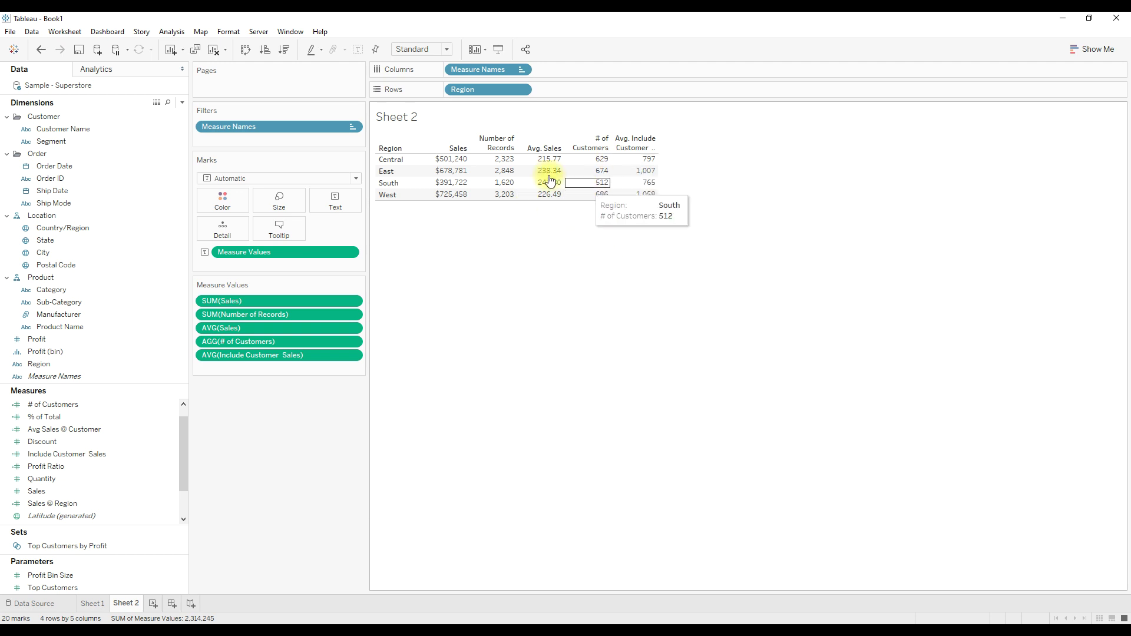
{"action": "mouse_move", "coordinate": [597, 159]}
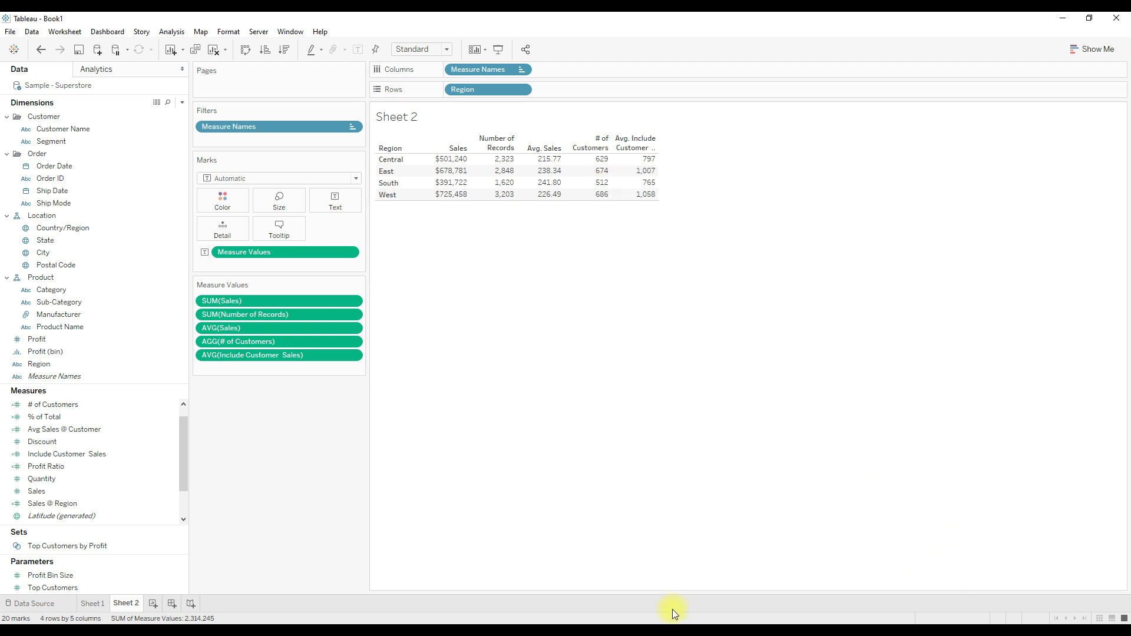
- Clear Windows Calculator and enter Central's sales total 501240
{"action": "mouse_move", "coordinate": [661, 630]}
{"action": "left_click", "coordinate": [661, 630]}
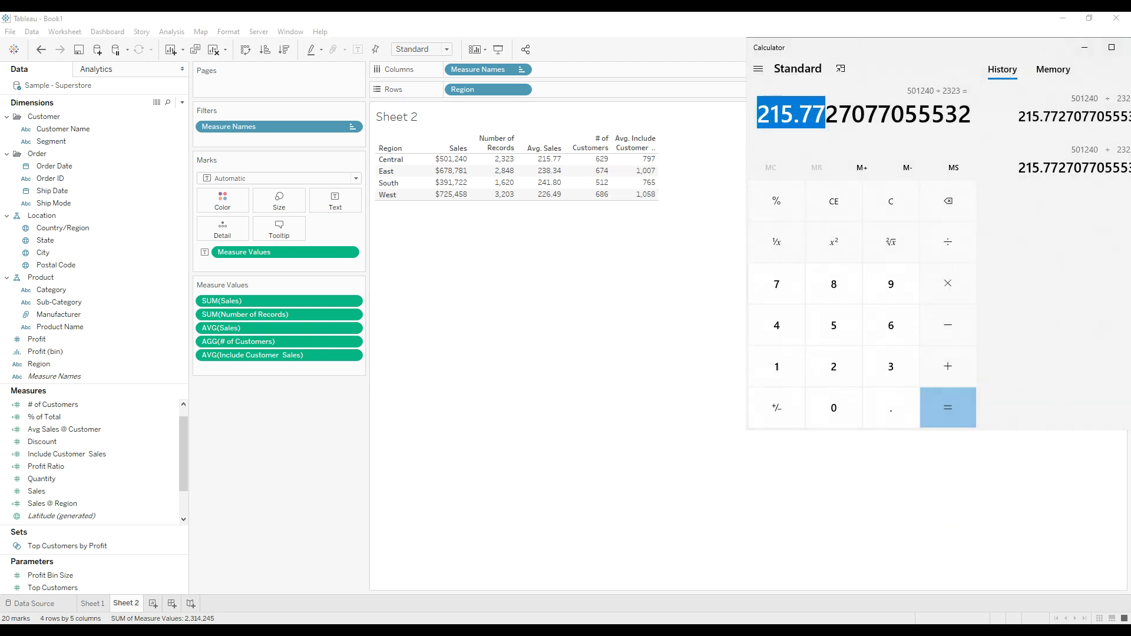
{"action": "left_click", "coordinate": [893, 210]}
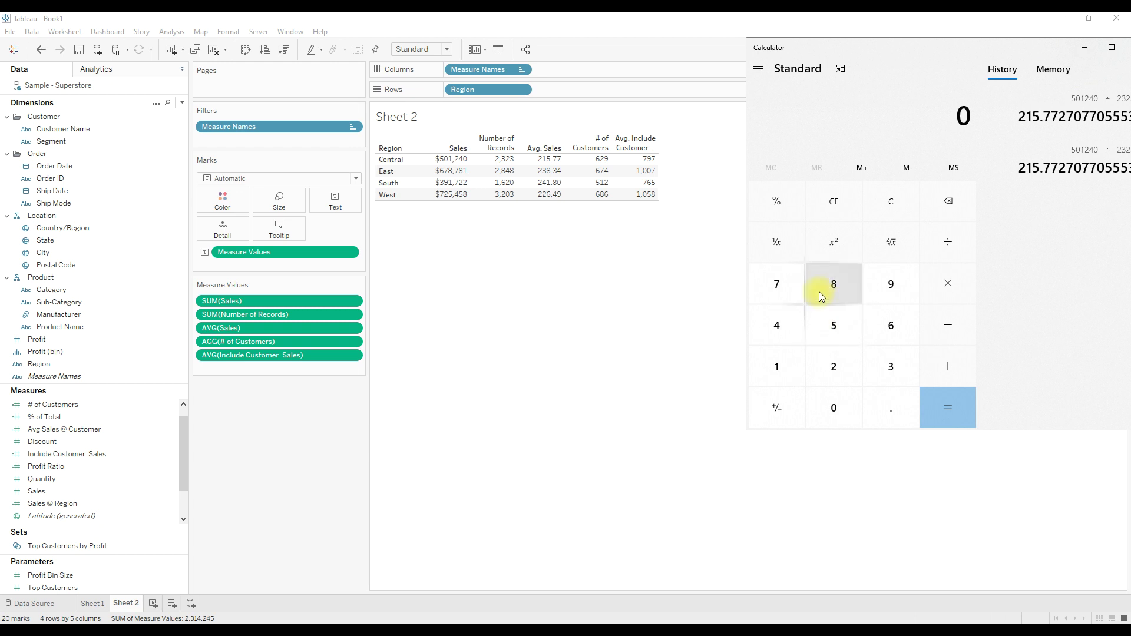
{"action": "mouse_move", "coordinate": [453, 167]}
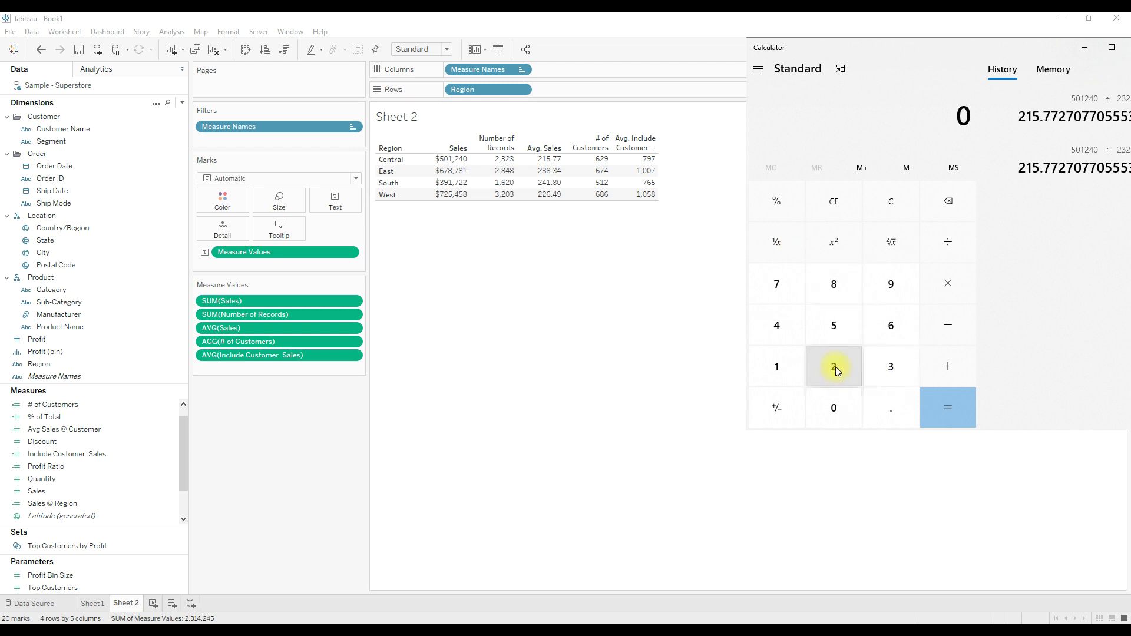
{"action": "left_click", "coordinate": [832, 332]}
{"action": "left_click", "coordinate": [836, 408]}
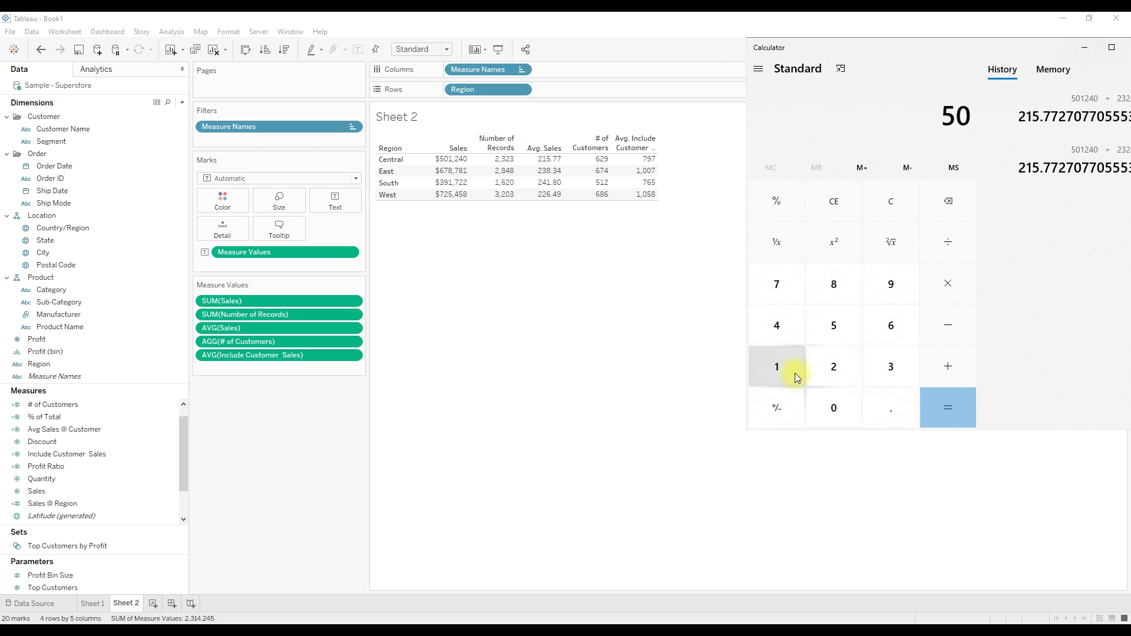
{"action": "left_click", "coordinate": [791, 370]}
{"action": "left_click", "coordinate": [831, 372]}
{"action": "left_click", "coordinate": [792, 328]}
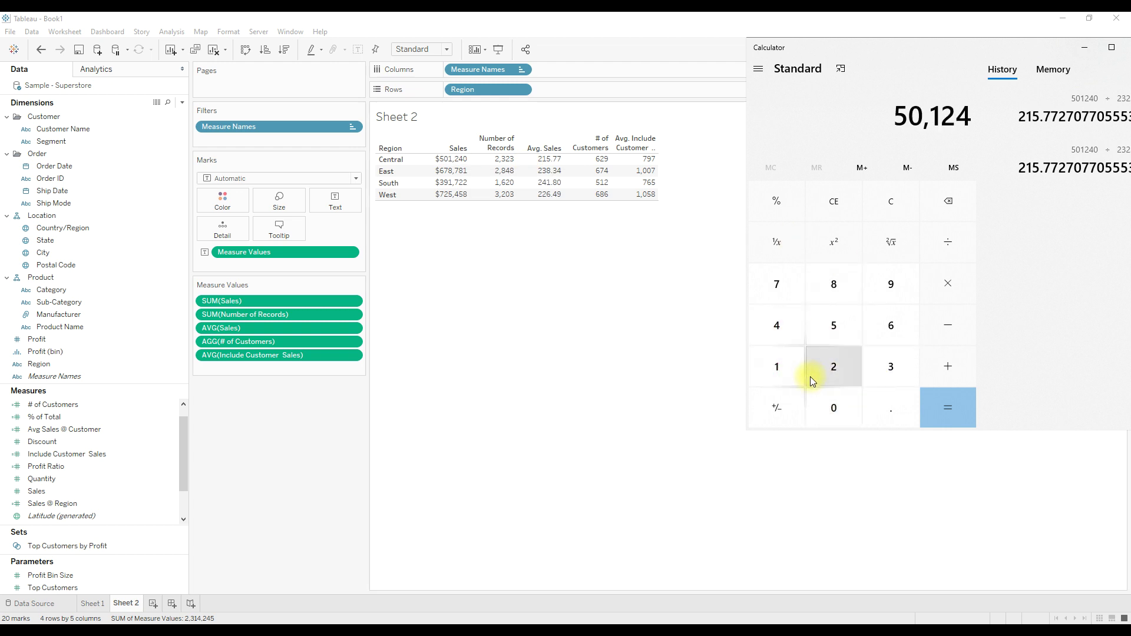
{"action": "left_click", "coordinate": [832, 406]}
- Divide it by 629 customers to get 796.88, matching 797, then return to Tableau
{"action": "left_click", "coordinate": [946, 246]}
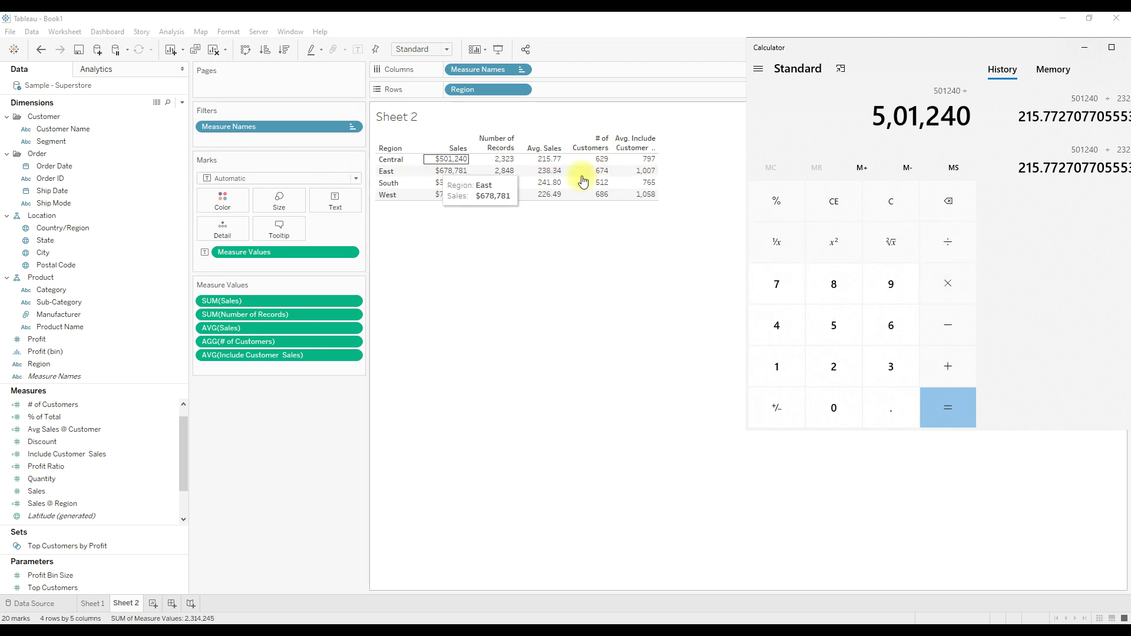
{"action": "left_click", "coordinate": [882, 327]}
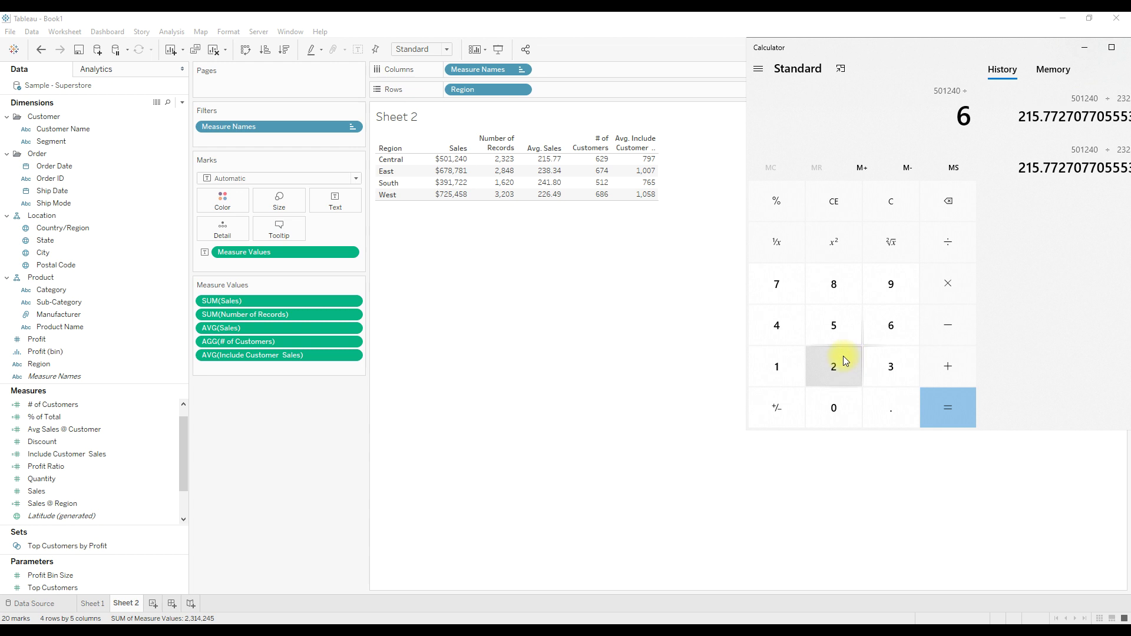
{"action": "left_click", "coordinate": [843, 355]}
{"action": "left_click", "coordinate": [886, 284]}
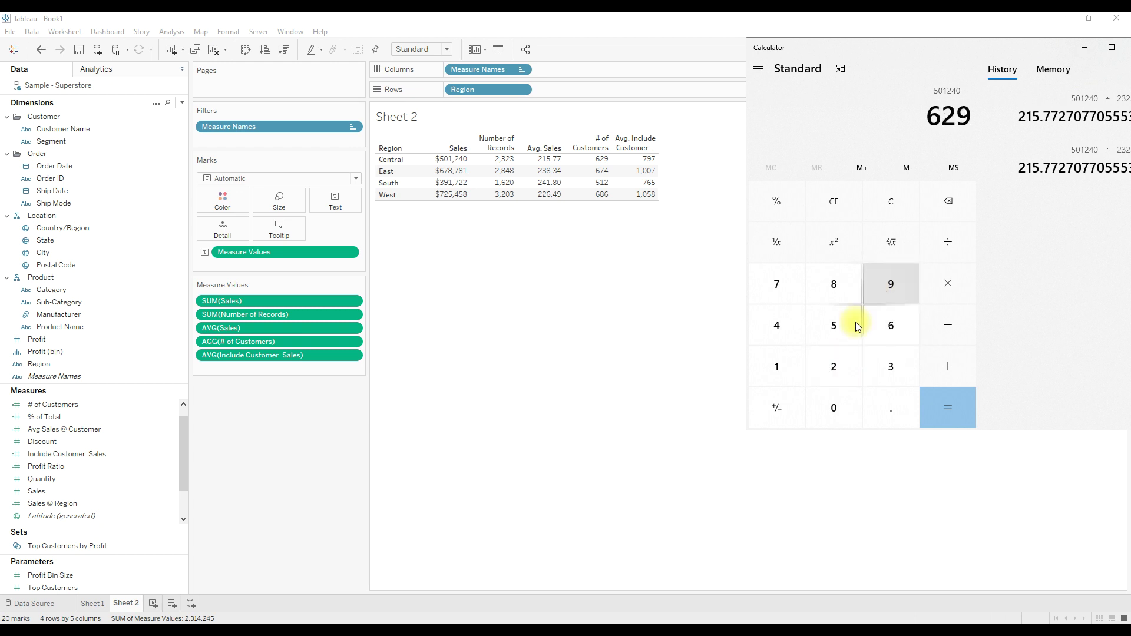
{"action": "left_click", "coordinate": [950, 409]}
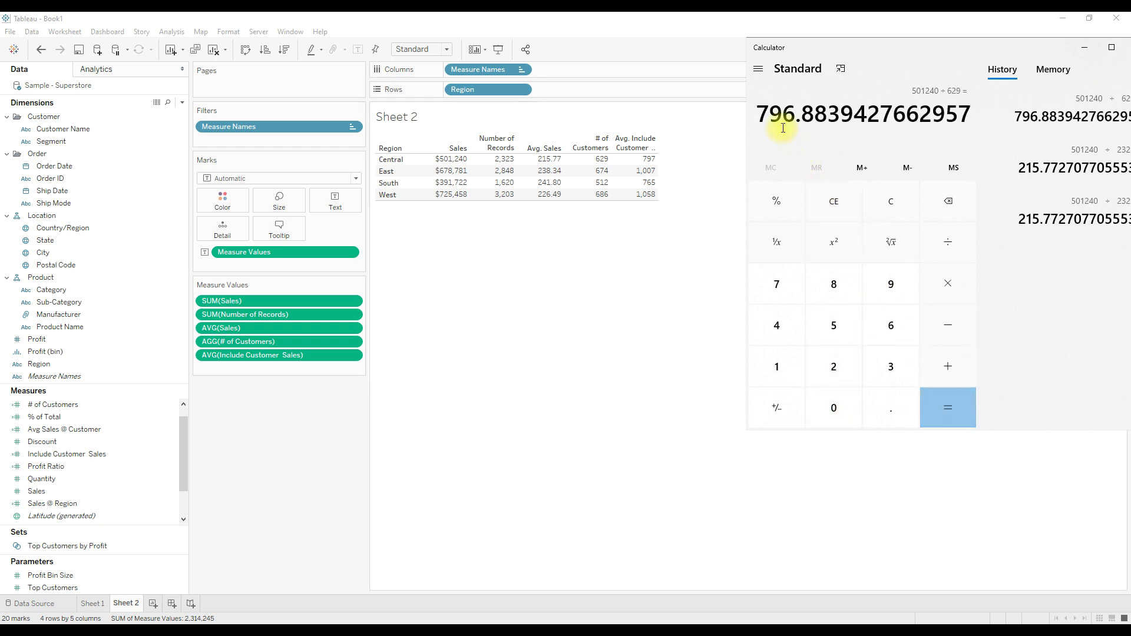
{"action": "left_click_drag", "start_coordinate": [769, 114], "coordinate": [808, 113]}
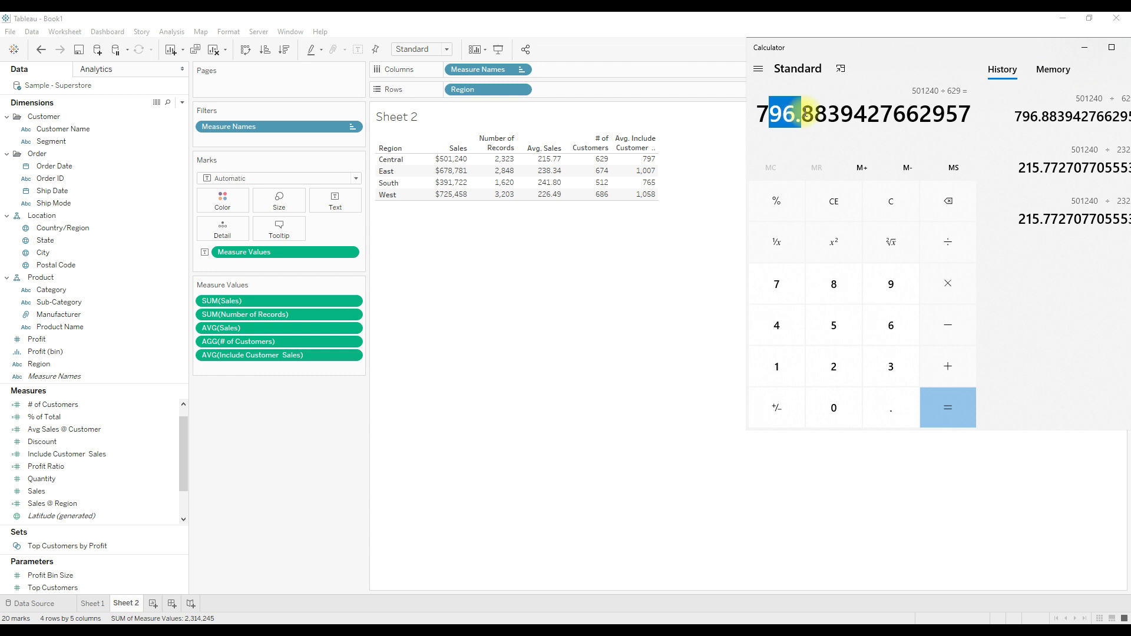
{"action": "left_click", "coordinate": [401, 431]}
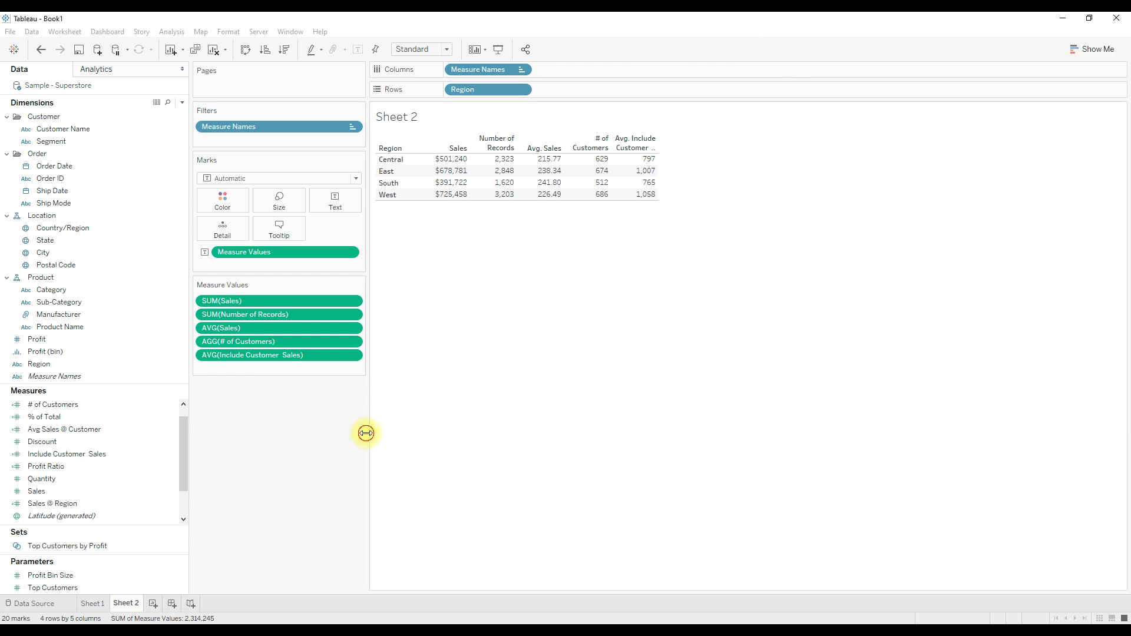
- Format AVG(Include Customer Sales) as a custom number with 2 decimals (796.88, 1,007.09)
{"action": "right_click", "coordinate": [288, 356]}
{"action": "left_click", "coordinate": [332, 399]}
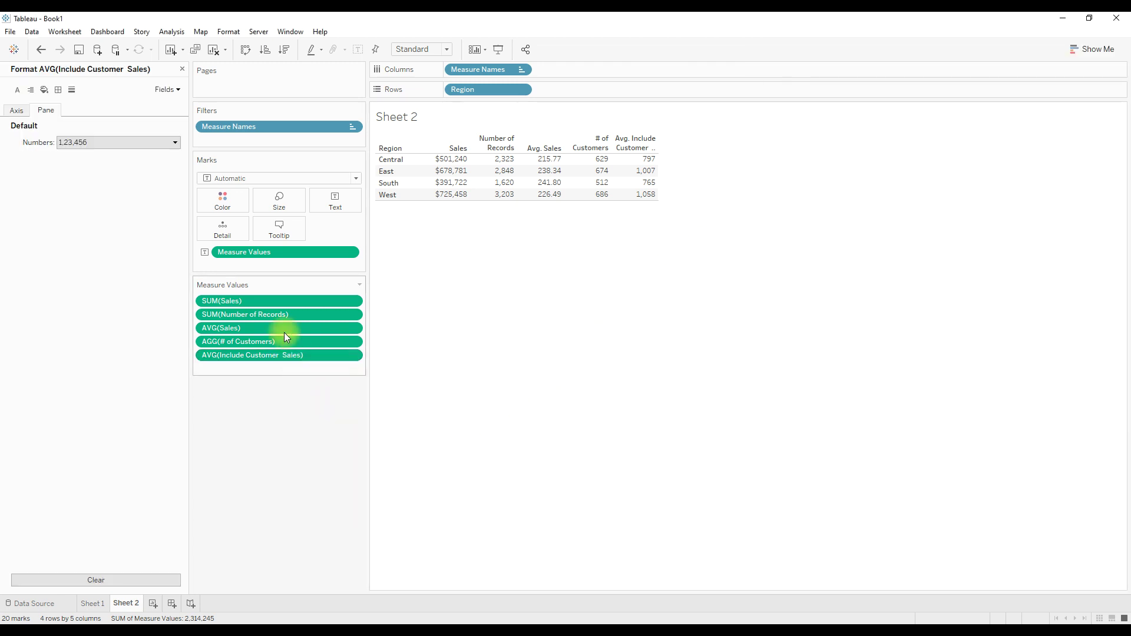
{"action": "left_click", "coordinate": [118, 142]}
{"action": "left_click", "coordinate": [91, 177]}
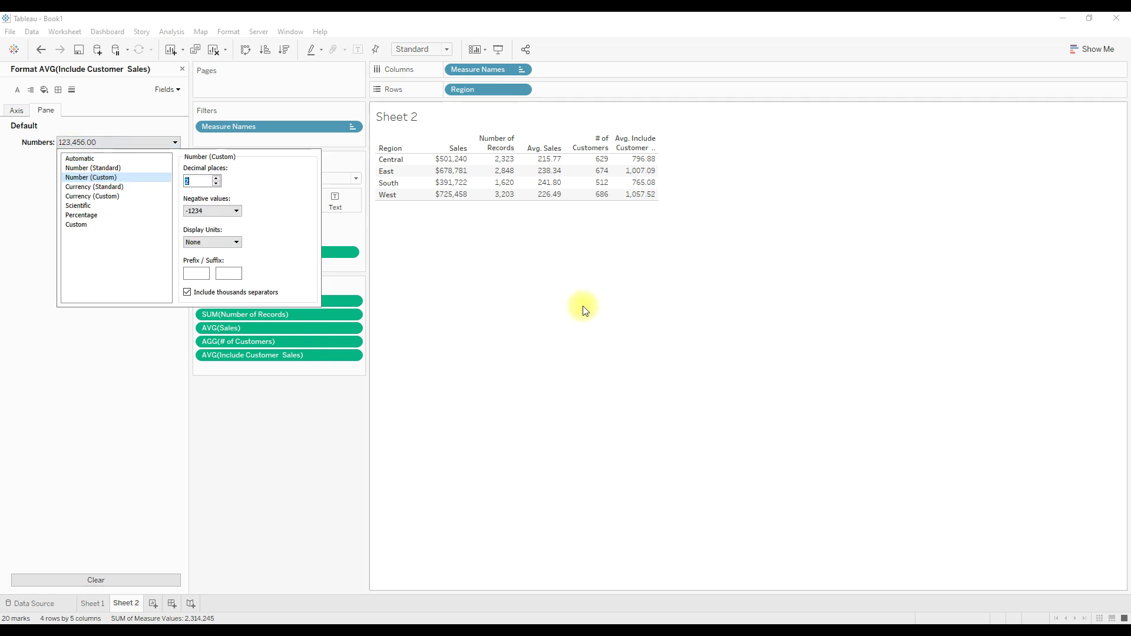
{"action": "left_click", "coordinate": [583, 311]}
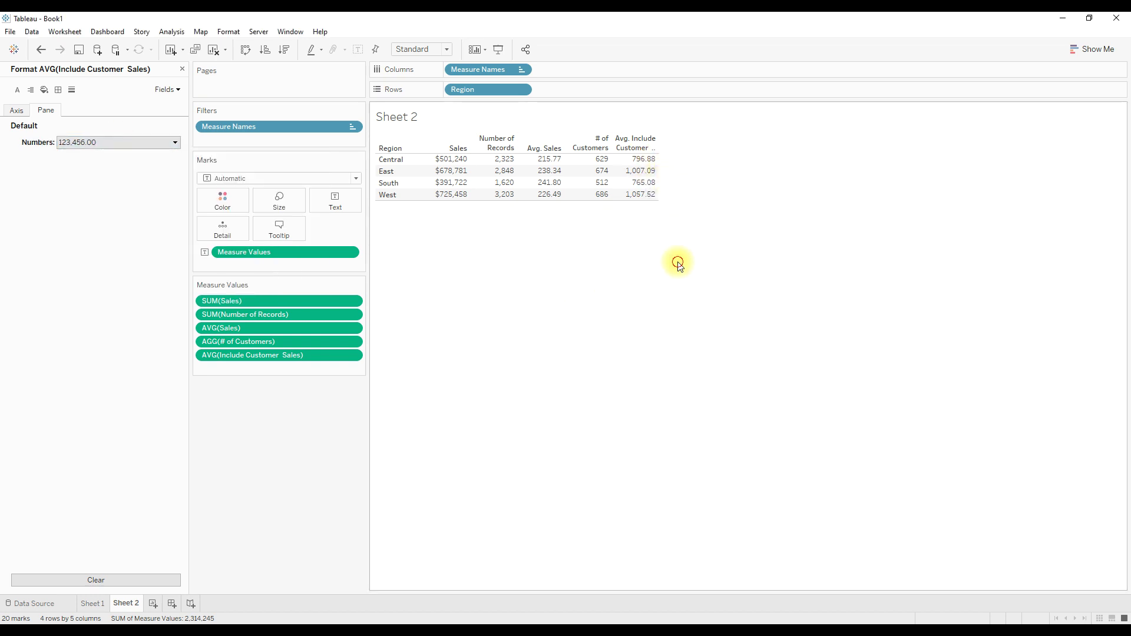